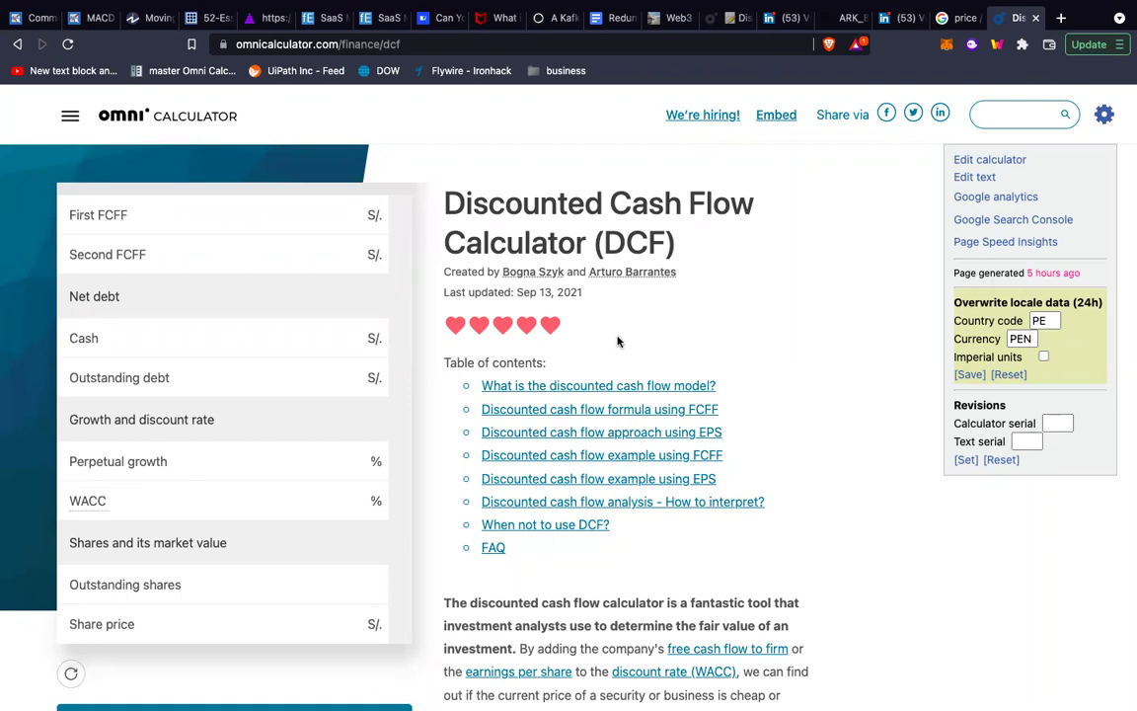
Examine the Discounted Cash Flow Calculator page, including its author credits, table of contents, introduction and FCFF input fields
{"action": "scroll", "coordinate": [252, 355], "scroll_direction": "up", "scroll_amount": 1}
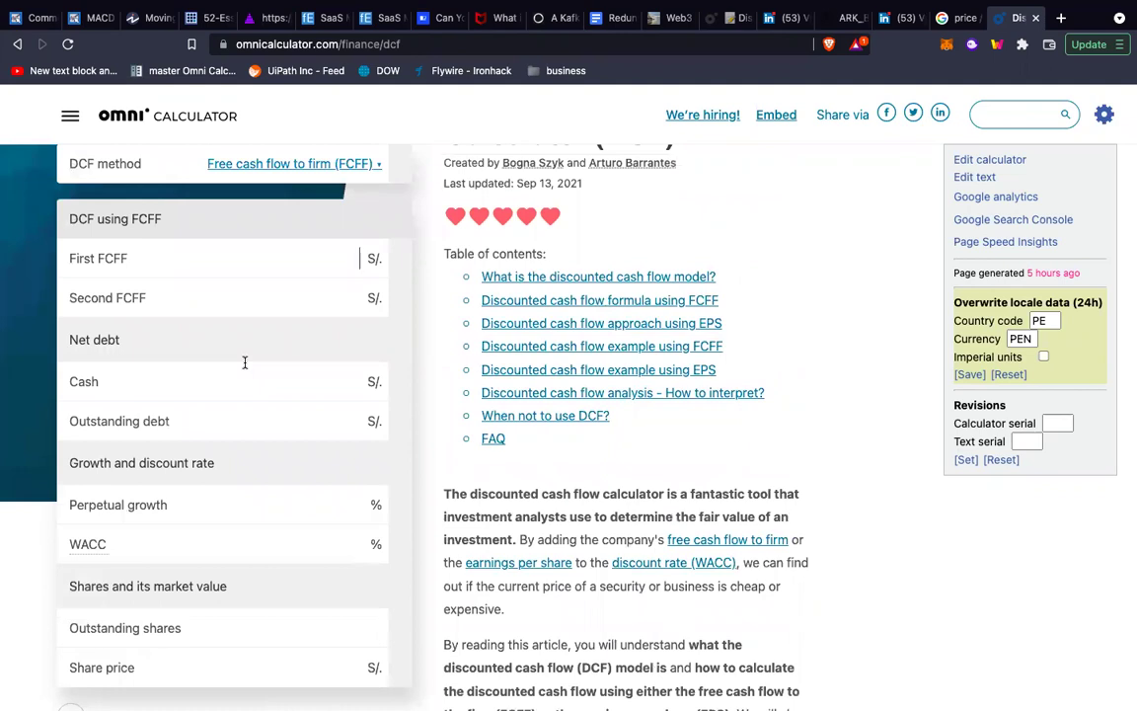
{"action": "scroll", "coordinate": [339, 281], "scroll_direction": "up", "scroll_amount": 1}
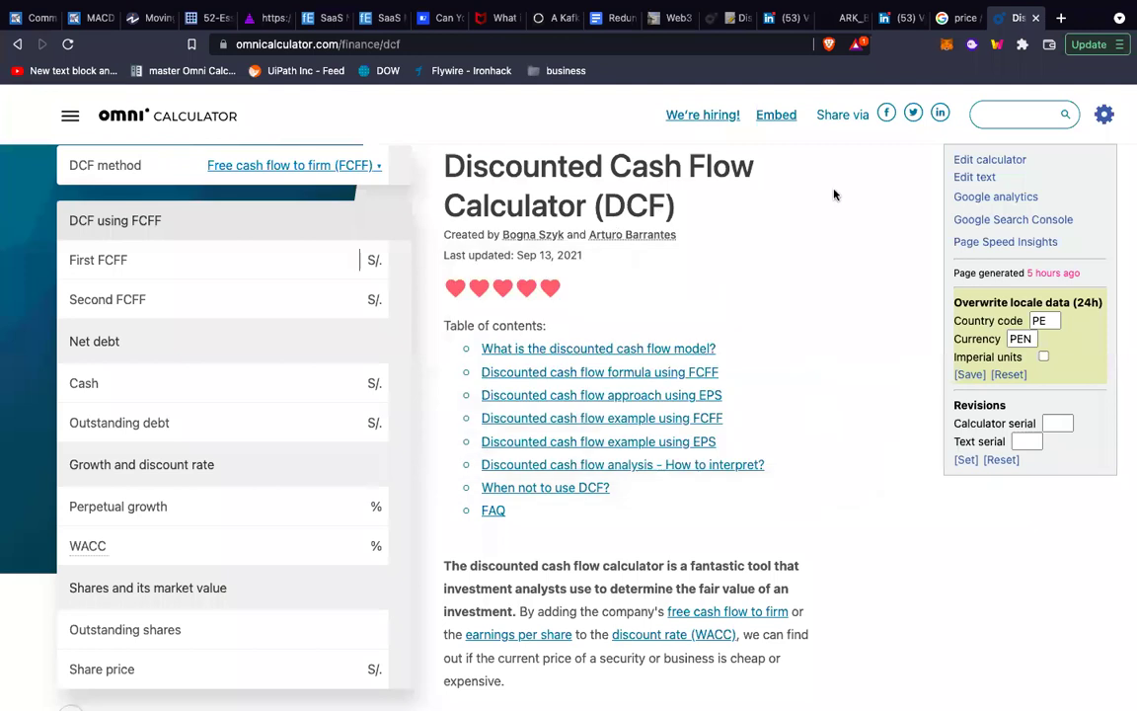
{"action": "mouse_move", "coordinate": [593, 237]}
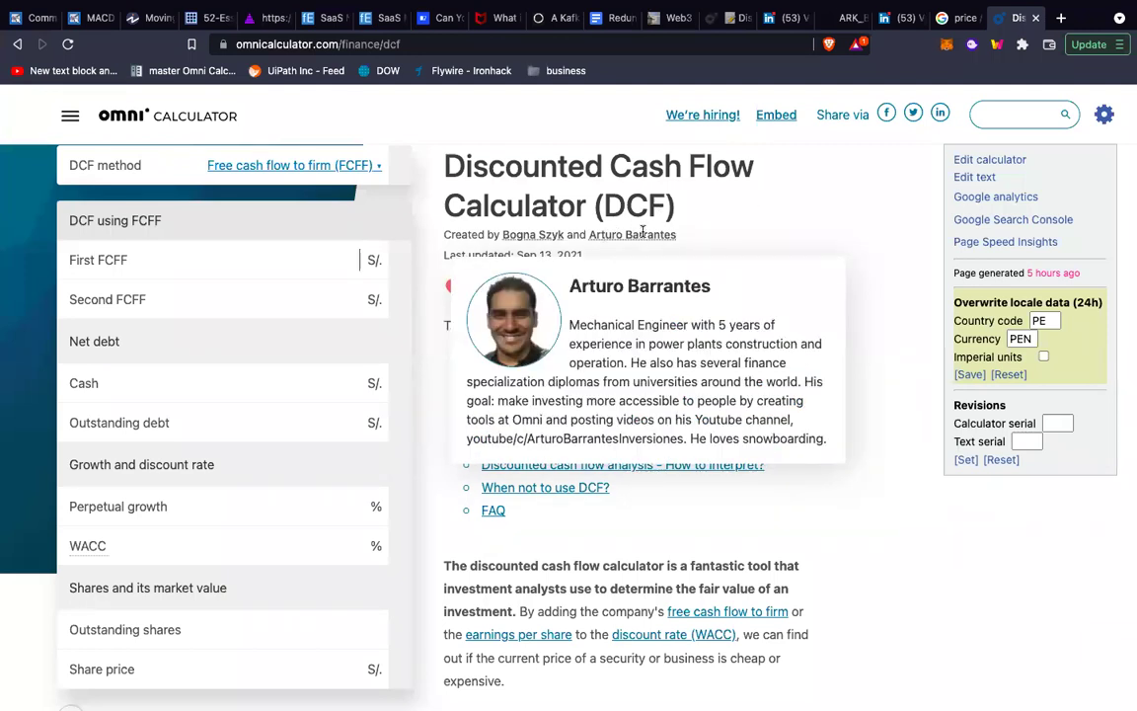
{"action": "scroll", "coordinate": [774, 216], "scroll_direction": "down", "scroll_amount": 1}
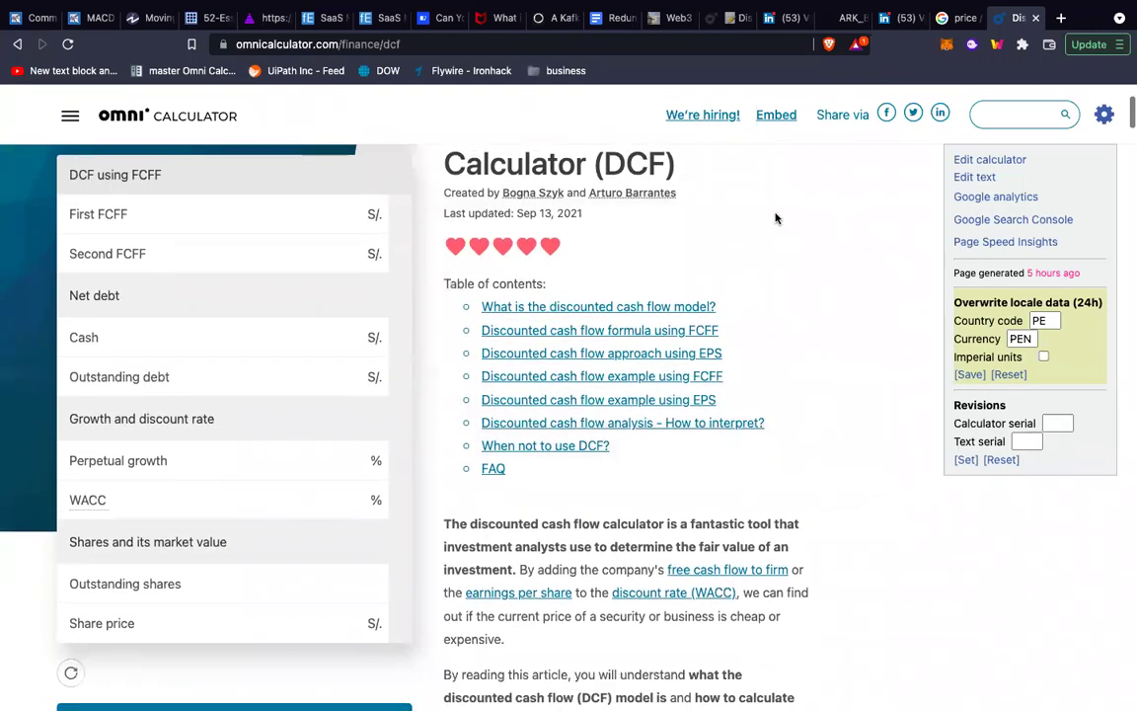
{"action": "scroll", "coordinate": [717, 223], "scroll_direction": "up", "scroll_amount": 1}
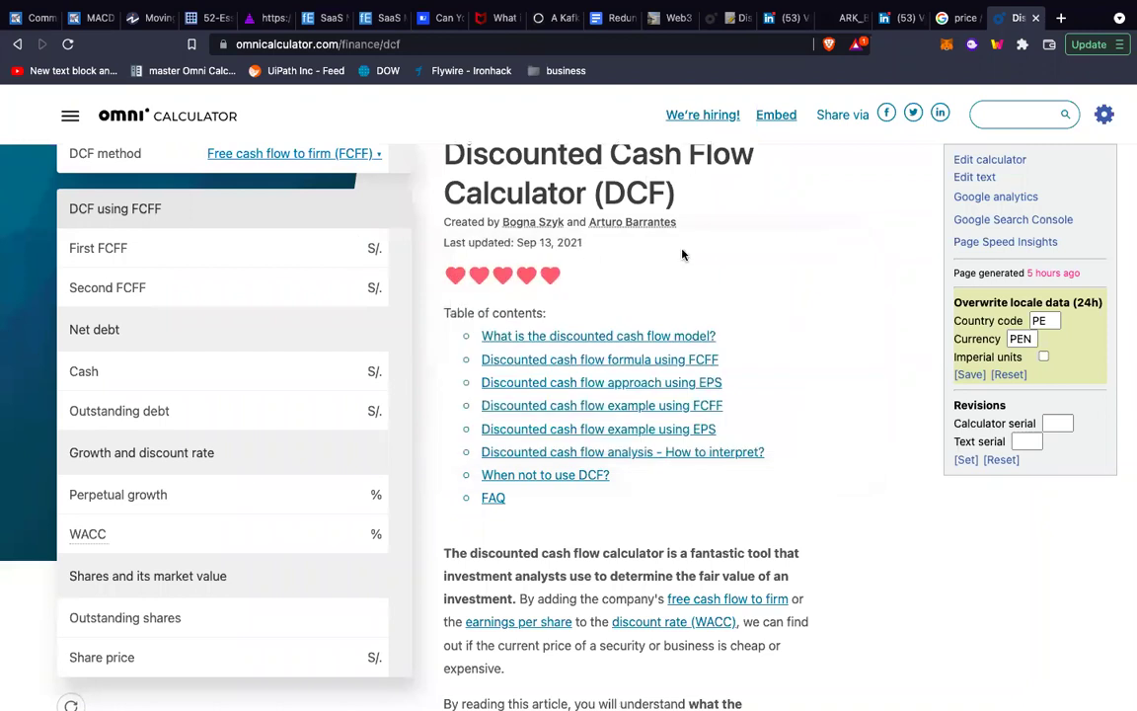
{"action": "scroll", "coordinate": [681, 253], "scroll_direction": "down", "scroll_amount": 1}
{"action": "scroll", "coordinate": [681, 254], "scroll_direction": "down", "scroll_amount": 5}
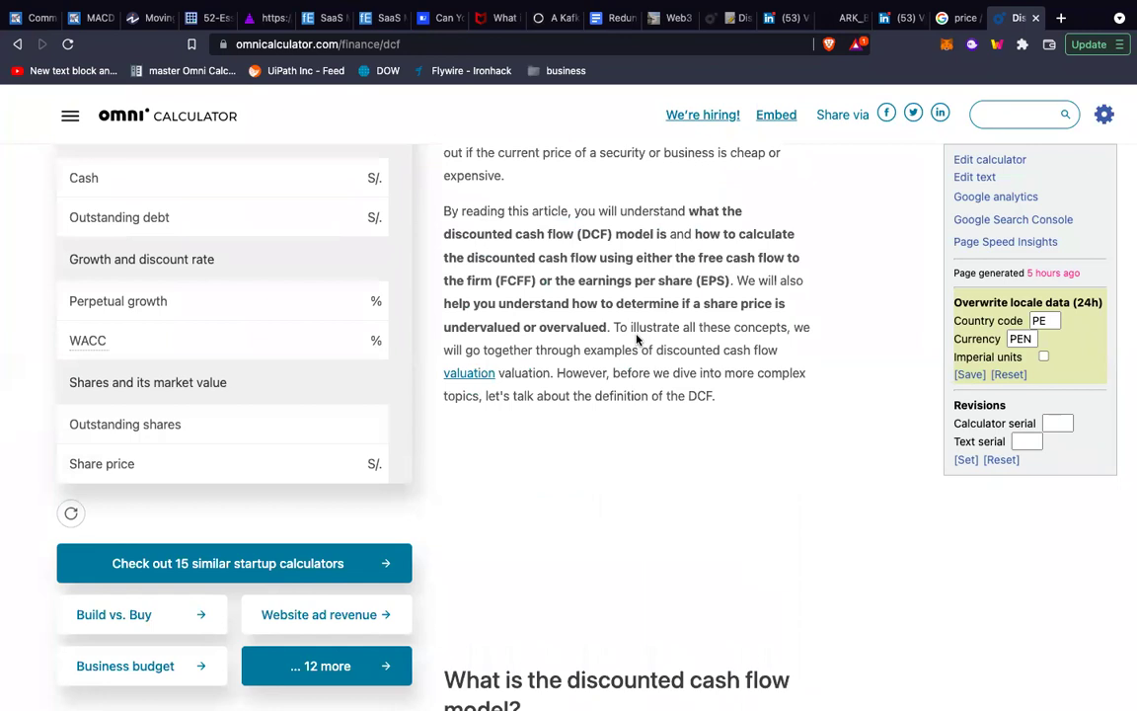
{"action": "scroll", "coordinate": [637, 339], "scroll_direction": "up", "scroll_amount": 4}
{"action": "scroll", "coordinate": [241, 250], "scroll_direction": "up", "scroll_amount": 1}
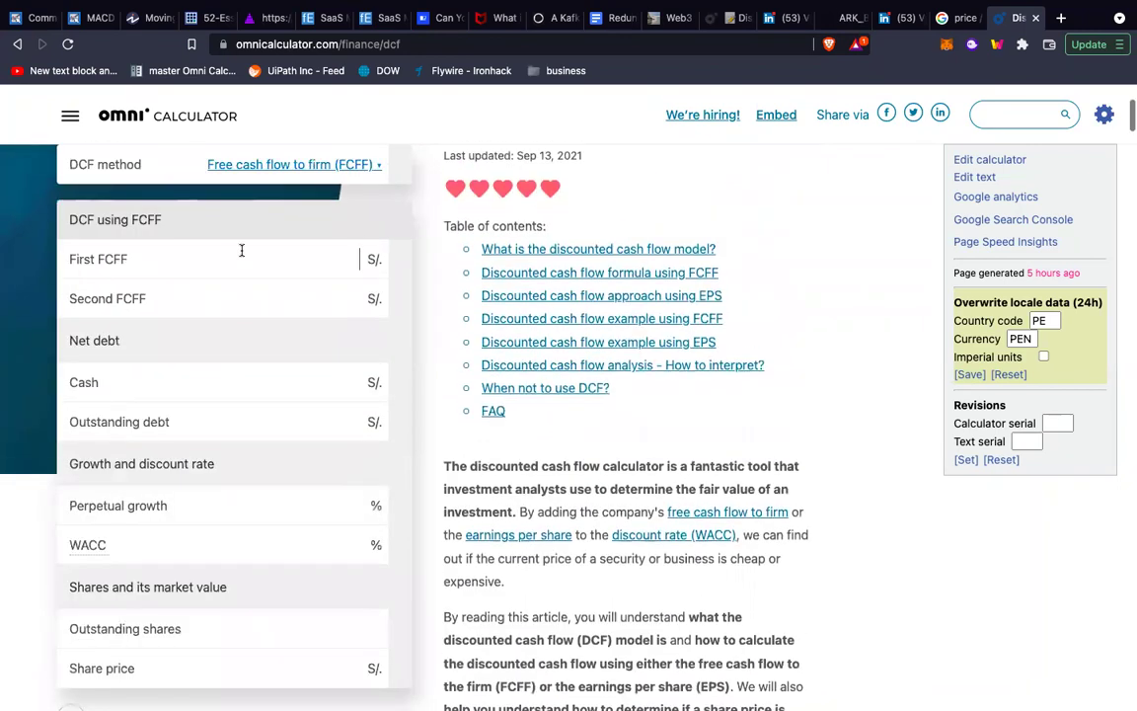
{"action": "scroll", "coordinate": [241, 251], "scroll_direction": "up", "scroll_amount": 2}
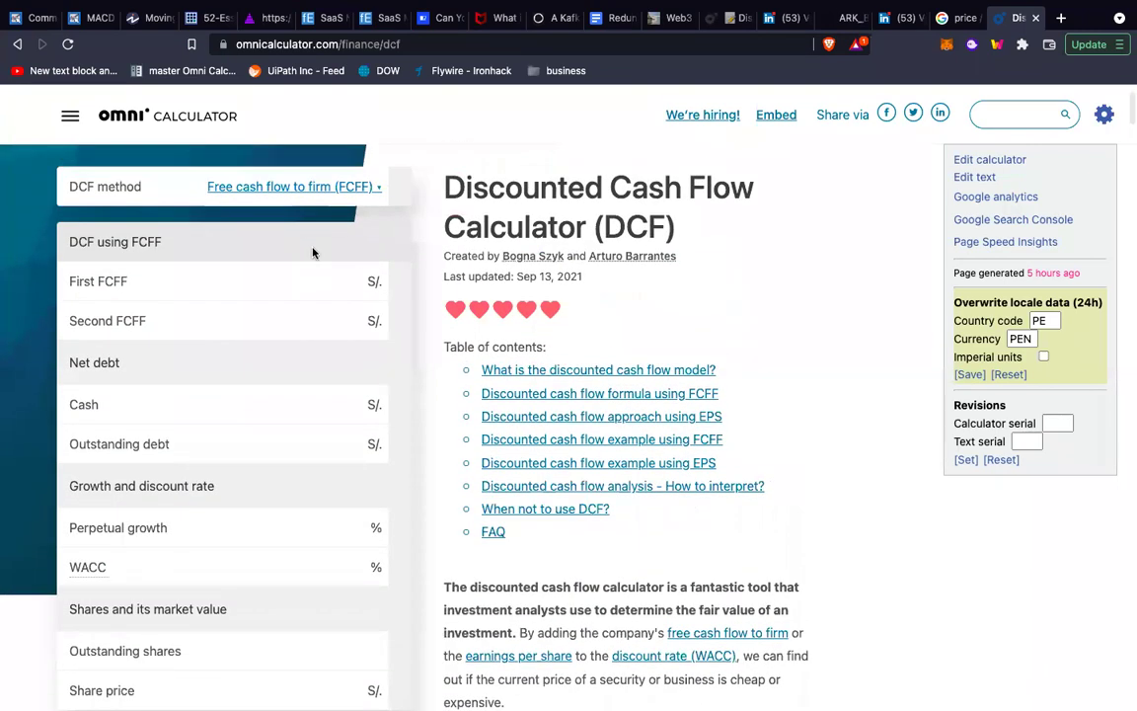
Set the First FCFF value in the DCF calculator to 1000
{"action": "left_click", "coordinate": [327, 280]}
{"action": "type", "text": "1"}
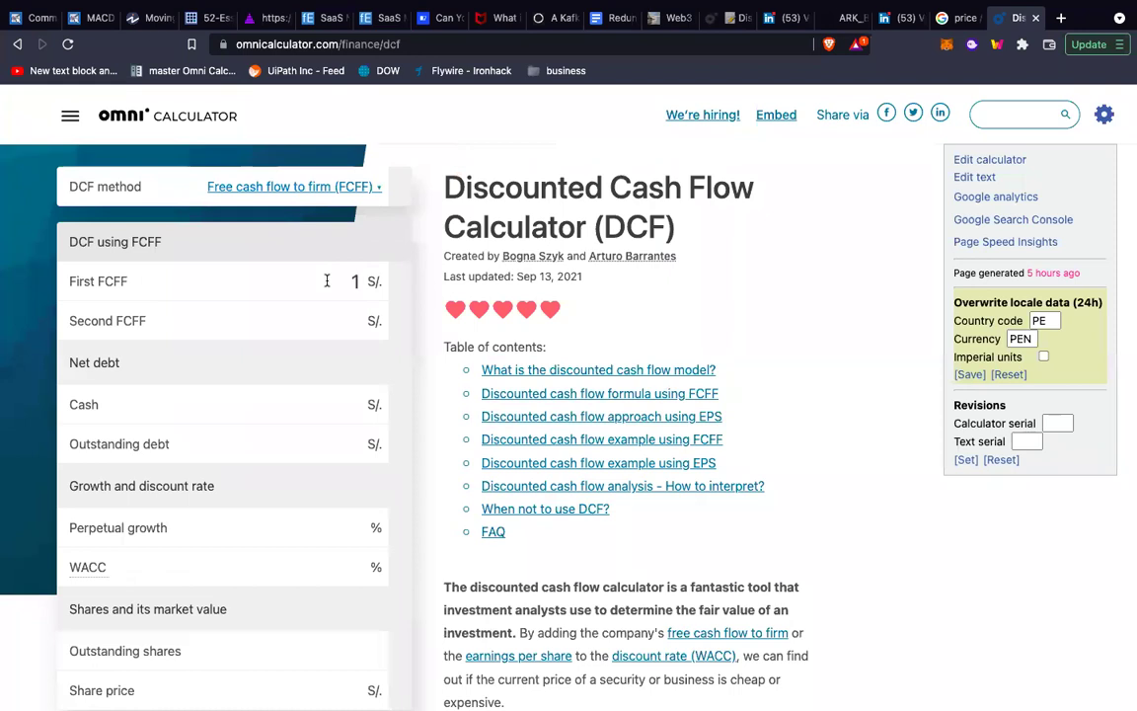
{"action": "type", "text": "000"}
Find the workbook "Excel para asesorías.xlsx" with a system search for "excel para asesori" and switch to it in Excel
{"action": "key", "text": "super+space"}
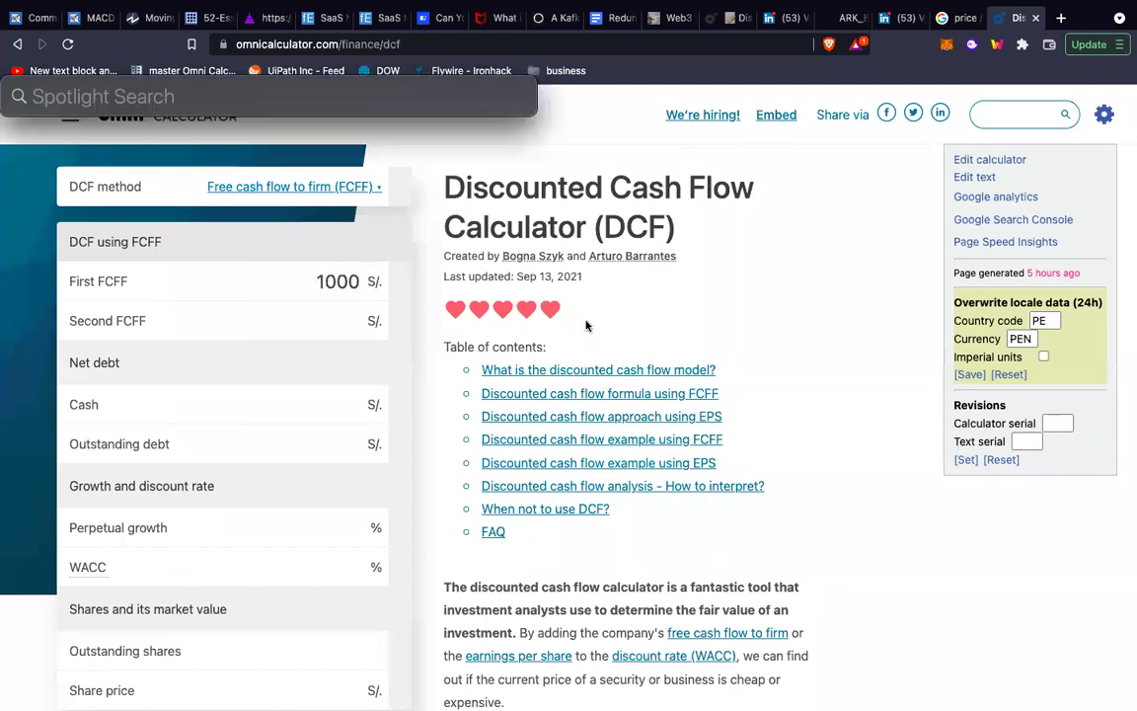
{"action": "type", "text": "excel"}
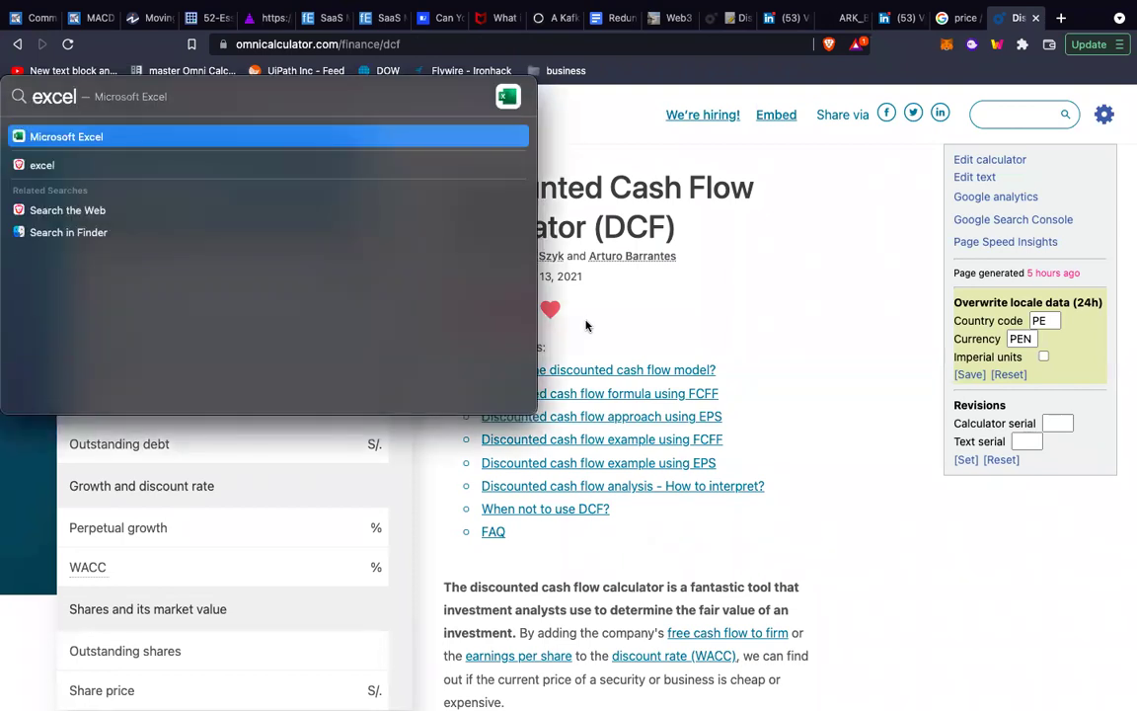
{"action": "type", "text": " para ase"}
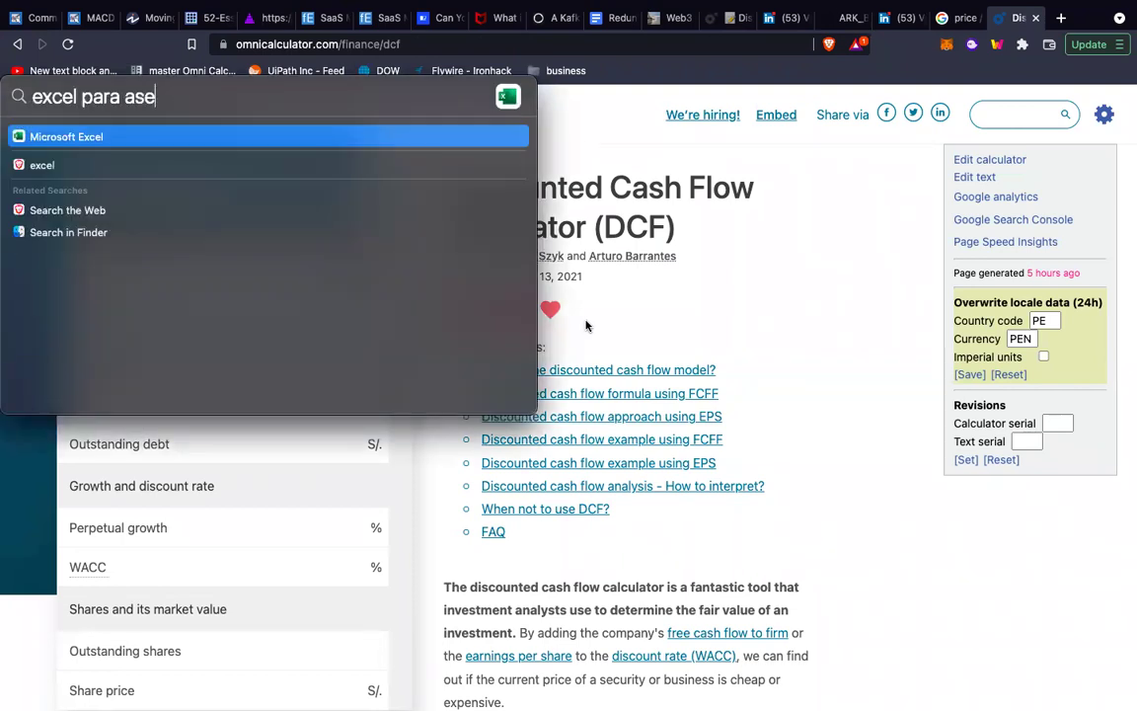
{"action": "type", "text": "r"}
{"action": "key", "text": "BackSpace"}
{"action": "type", "text": "sori"}
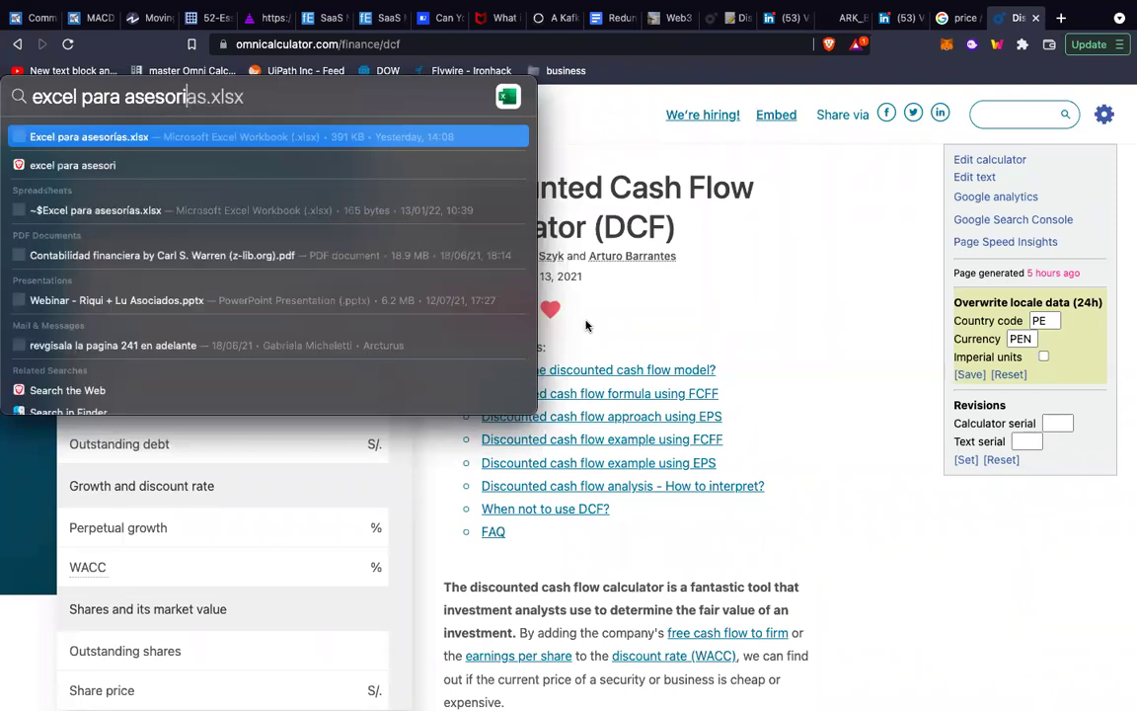
{"action": "key", "text": "Escape"}
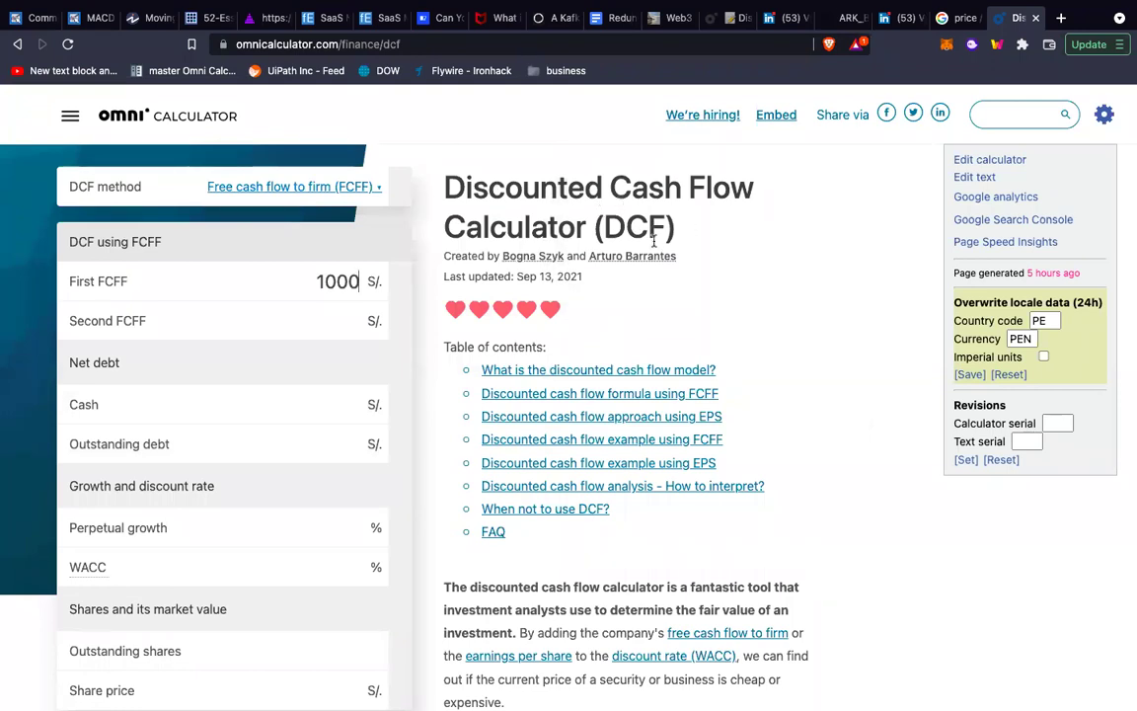
{"action": "key", "text": "super+space"}
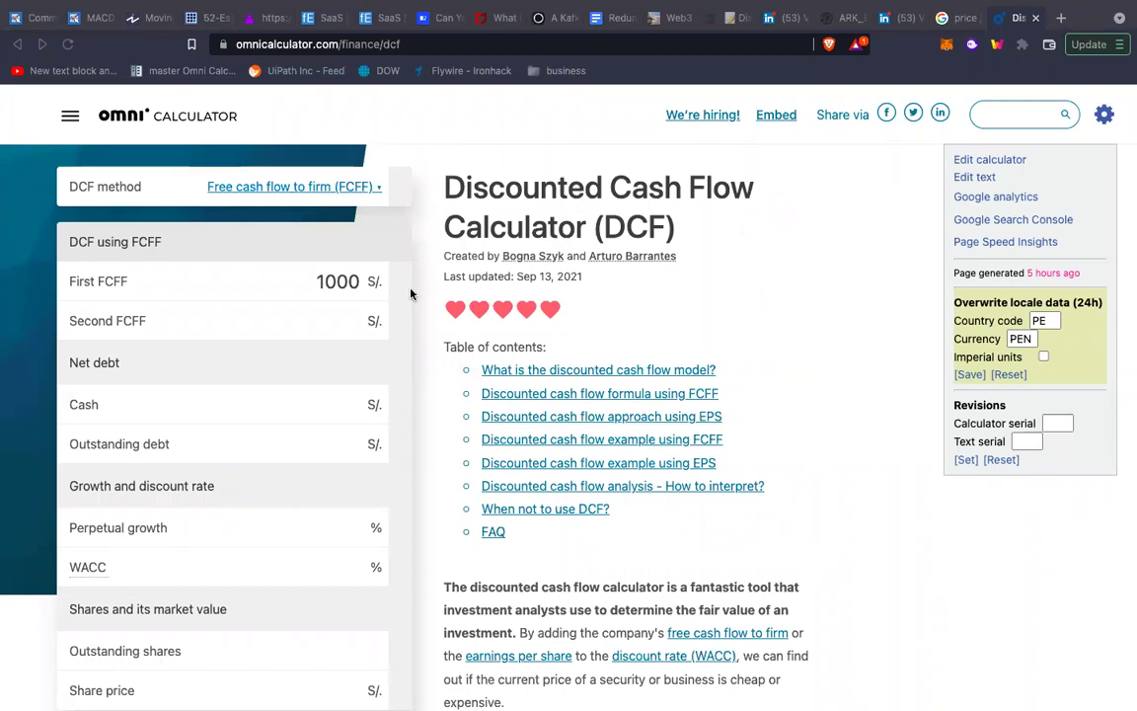
{"action": "key", "text": "super+Tab"}
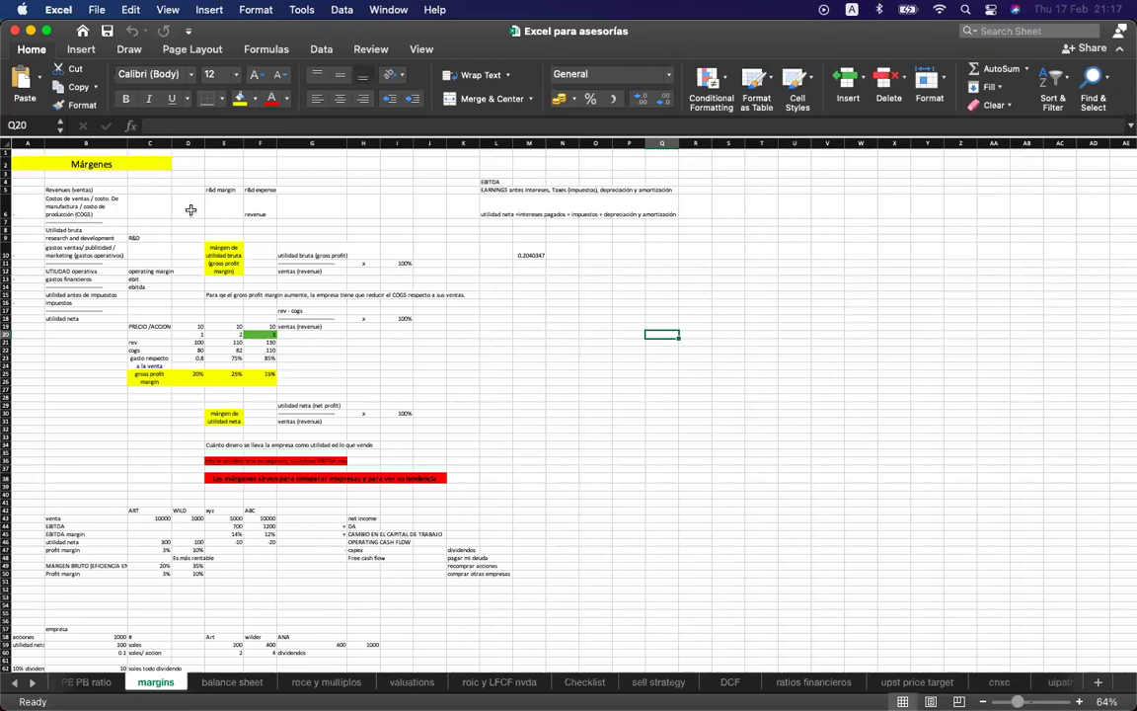
Display the DCF sheet of the workbook
{"action": "key", "text": "ctrl+Up"}
{"action": "left_click", "coordinate": [461, 426]}
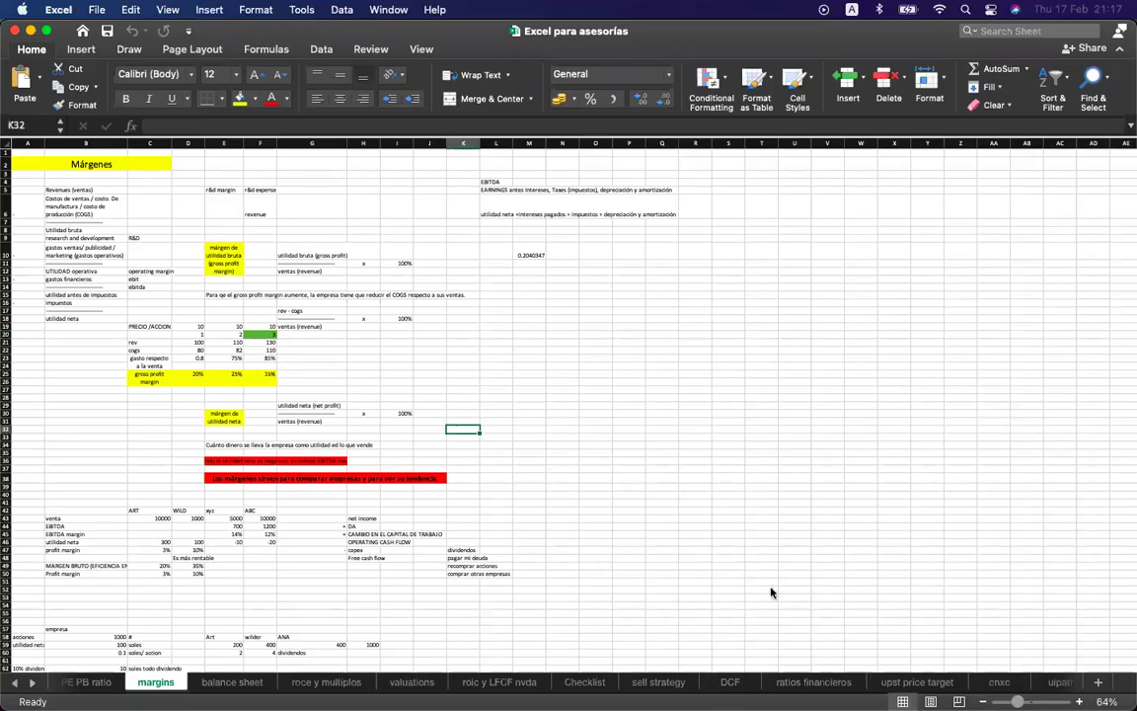
{"action": "left_click", "coordinate": [731, 682]}
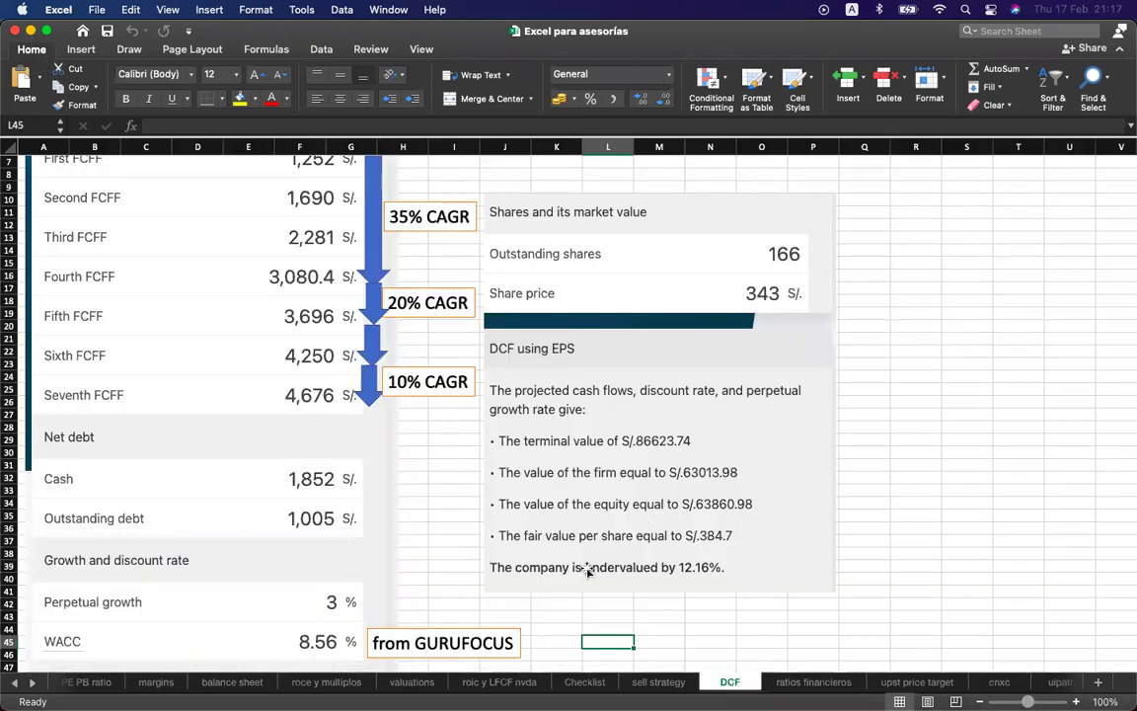
Examine the DCF example's projected FCFF values, CAGR labels, net debt, perpetual growth, WACC, share data and fair value results
{"action": "left_click", "coordinate": [567, 629]}
{"action": "scroll", "coordinate": [559, 534], "scroll_direction": "up", "scroll_amount": 1}
{"action": "scroll", "coordinate": [560, 534], "scroll_direction": "up", "scroll_amount": 5}
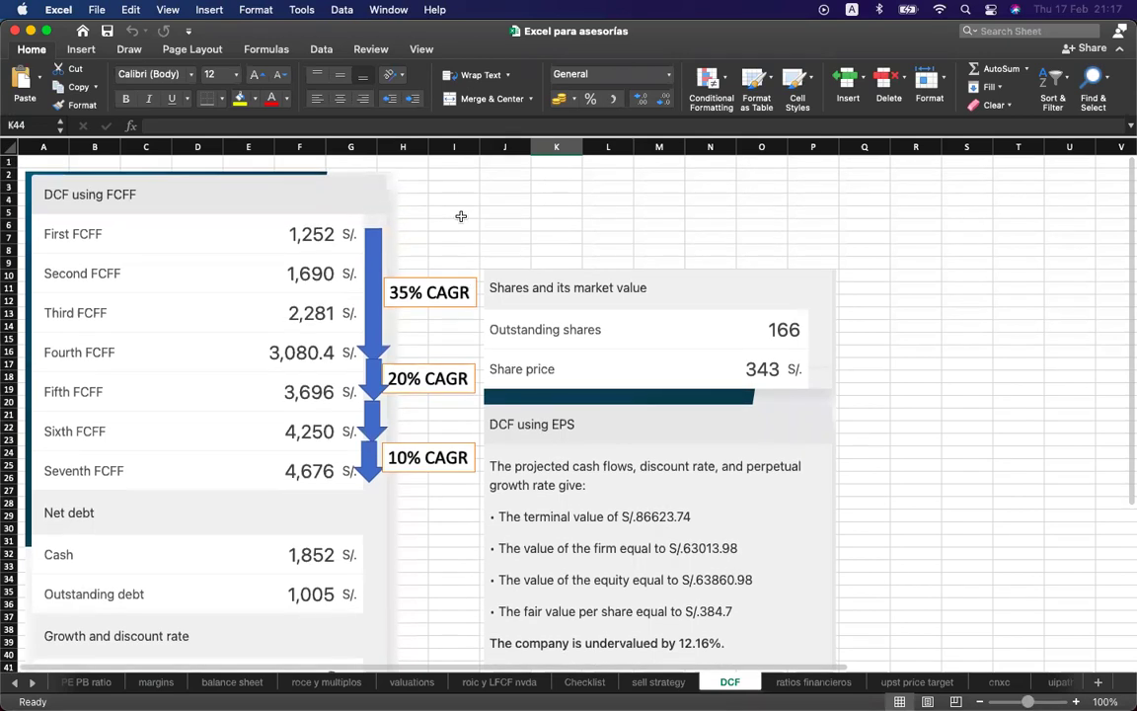
{"action": "left_click", "coordinate": [456, 212]}
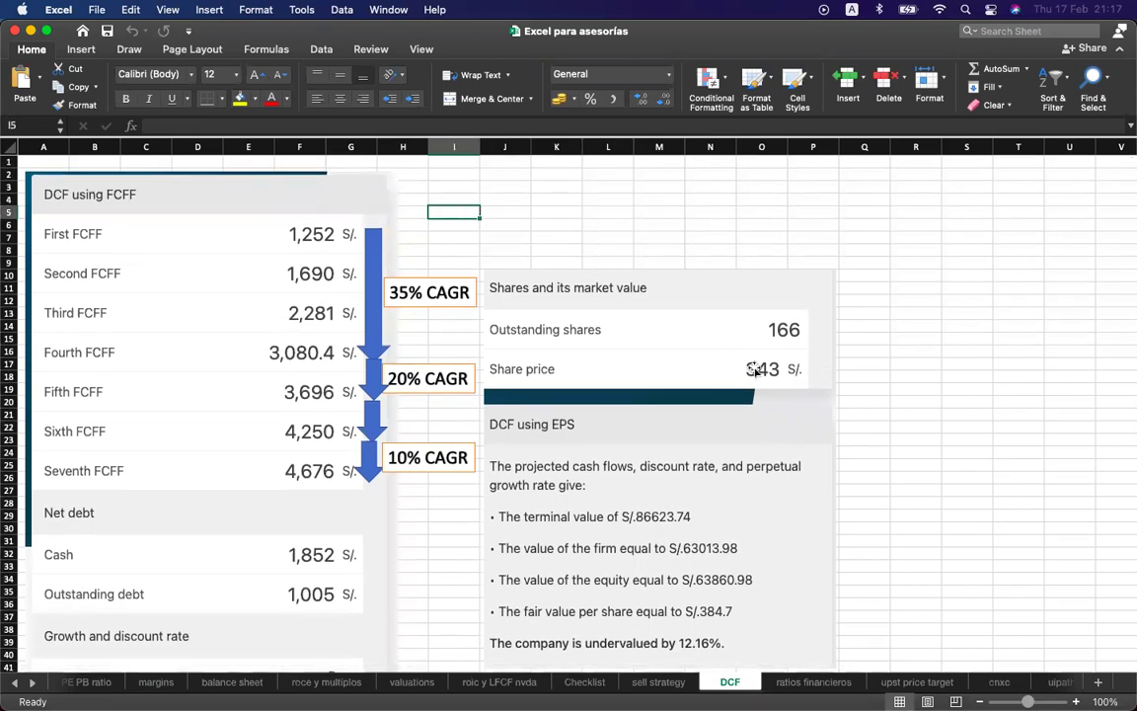
{"action": "scroll", "coordinate": [380, 255], "scroll_direction": "down", "scroll_amount": 1}
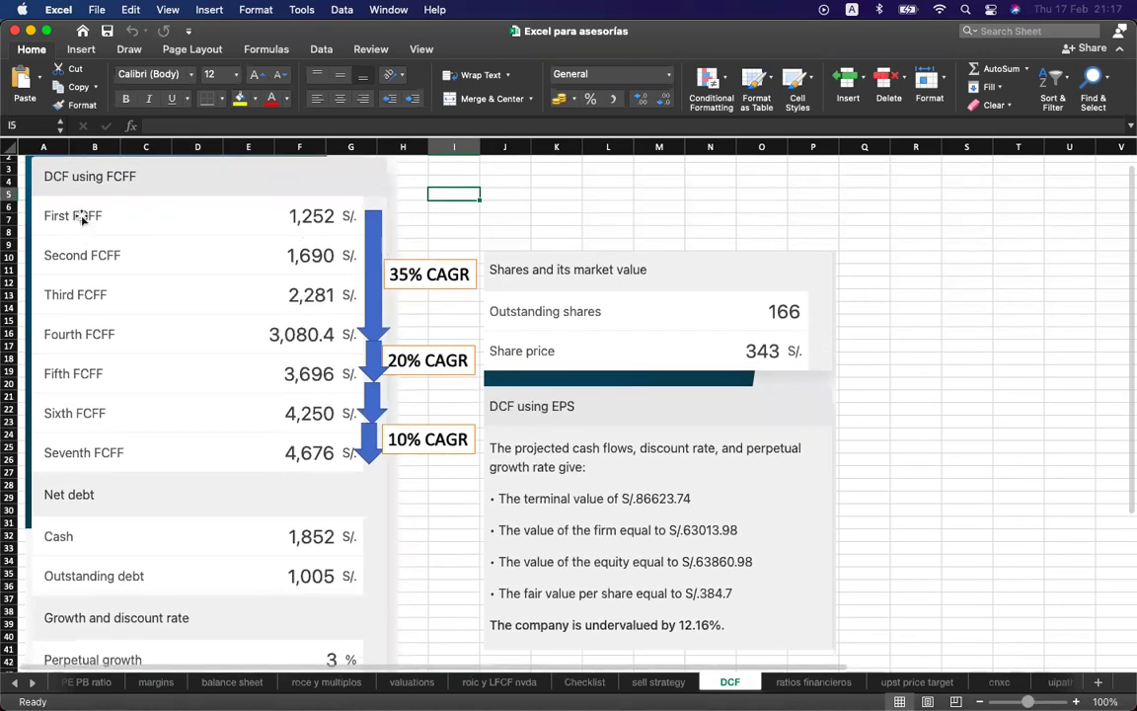
{"action": "scroll", "coordinate": [409, 215], "scroll_direction": "down", "scroll_amount": 1}
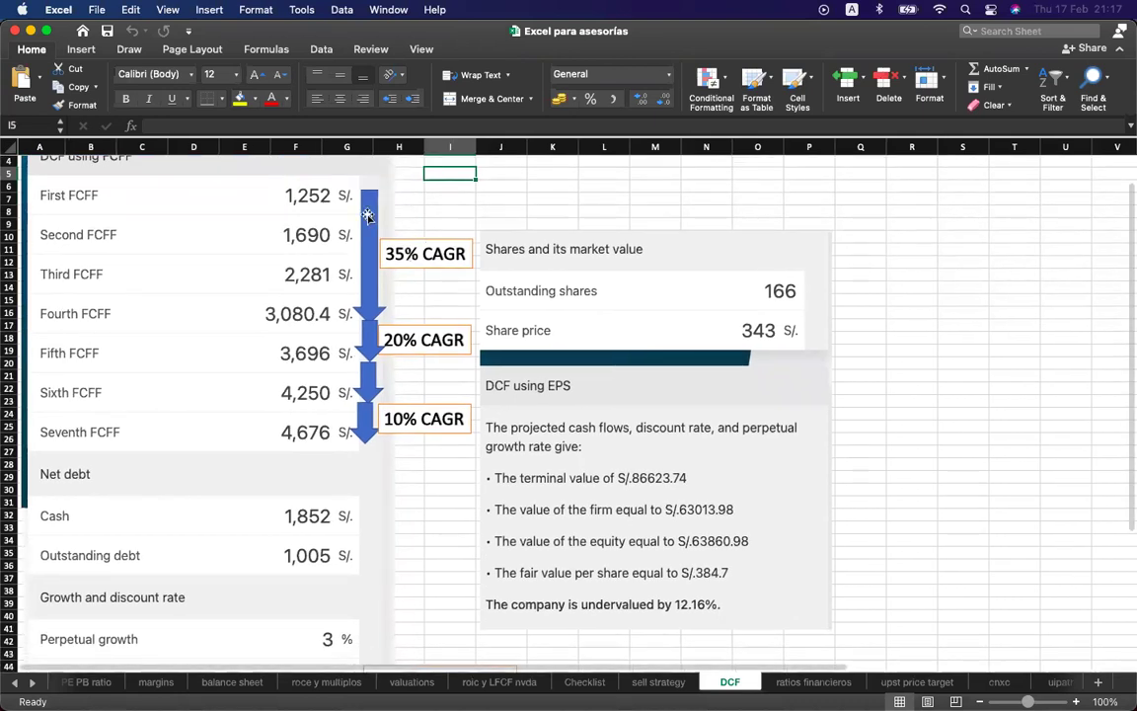
{"action": "scroll", "coordinate": [195, 330], "scroll_direction": "down", "scroll_amount": 5}
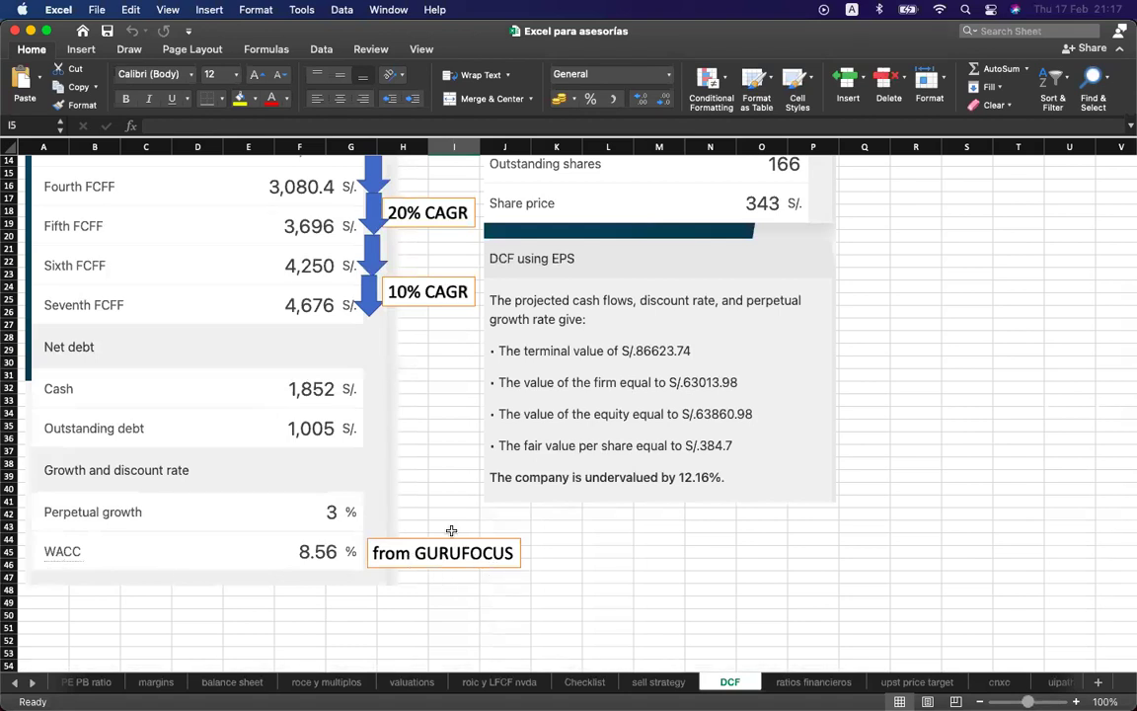
{"action": "scroll", "coordinate": [449, 528], "scroll_direction": "up", "scroll_amount": 5}
{"action": "scroll", "coordinate": [429, 470], "scroll_direction": "down", "scroll_amount": 2}
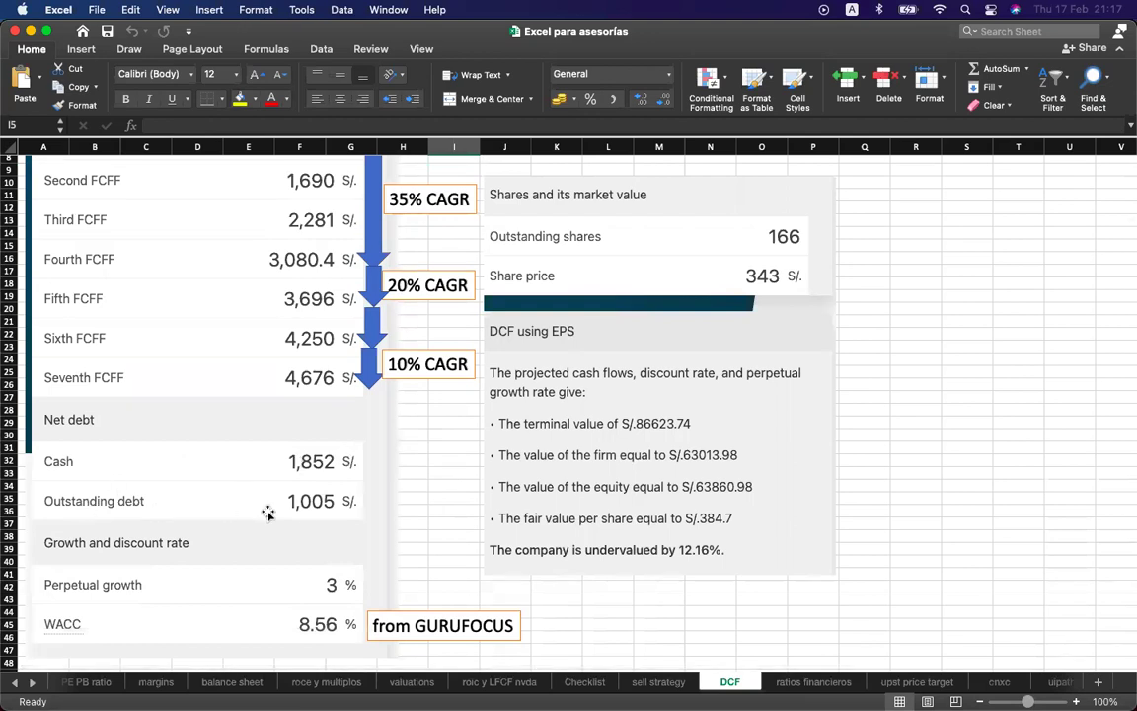
{"action": "scroll", "coordinate": [425, 484], "scroll_direction": "down", "scroll_amount": 1}
{"action": "scroll", "coordinate": [443, 475], "scroll_direction": "down", "scroll_amount": 1}
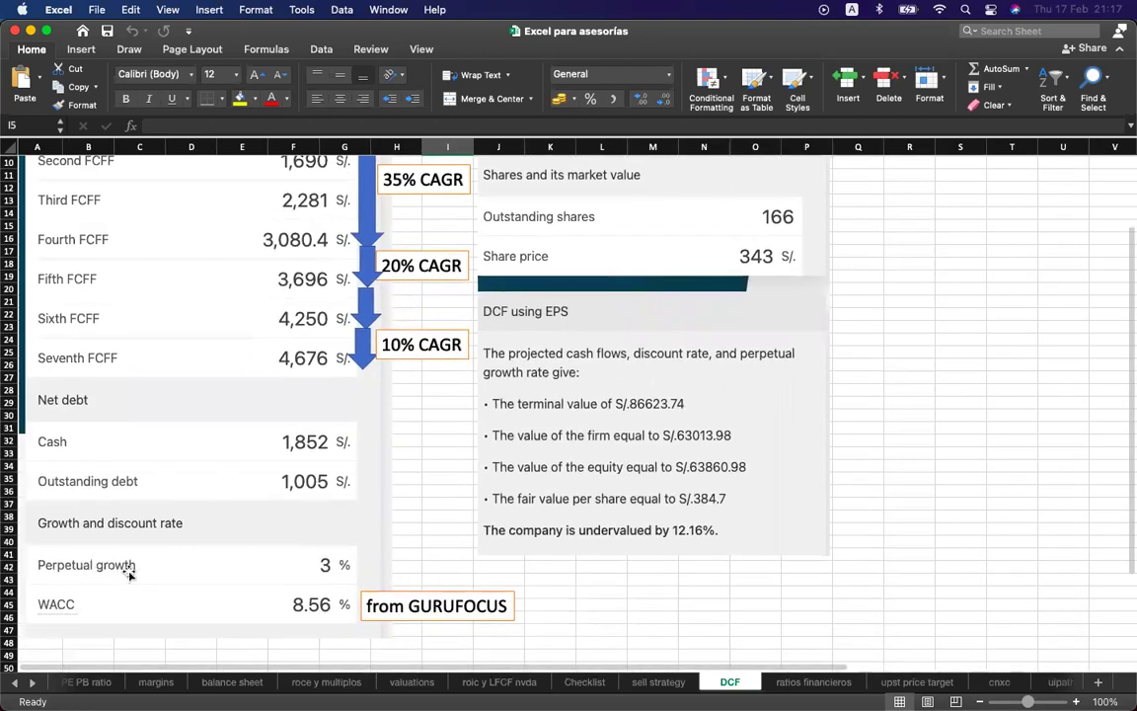
{"action": "scroll", "coordinate": [591, 437], "scroll_direction": "up", "scroll_amount": 4}
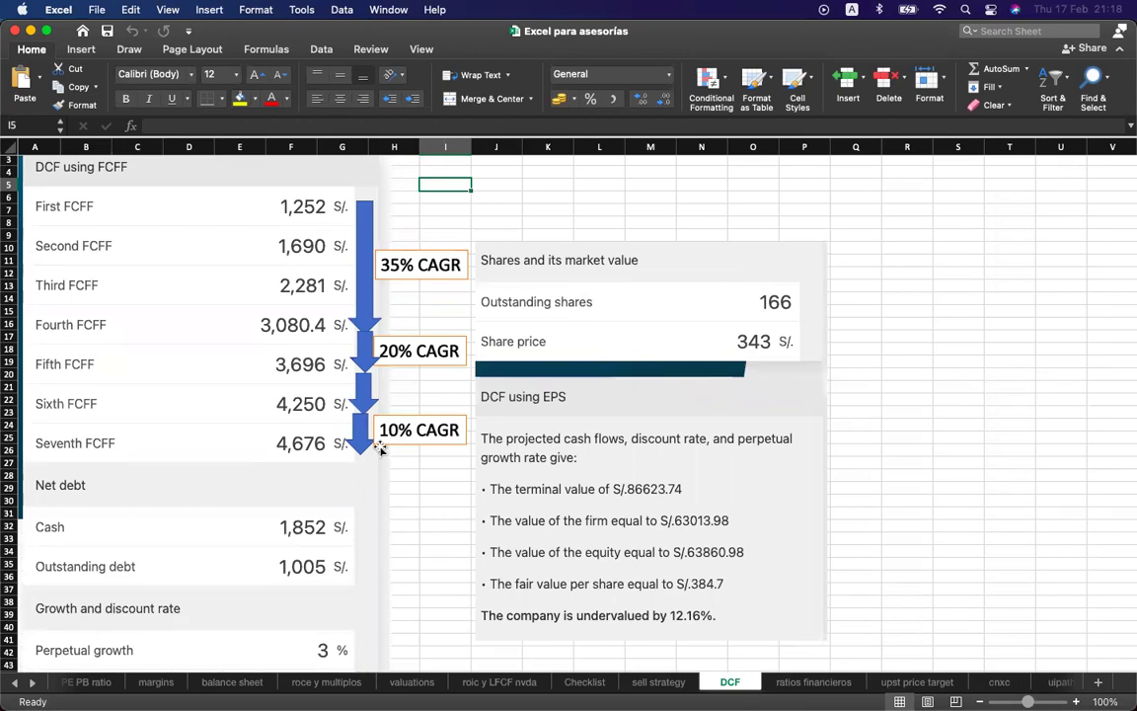
Look through the open Zoom, Finder, Keynote and Notes windows and return to the DCF sheet in Excel
{"action": "key", "text": "ctrl+Up"}
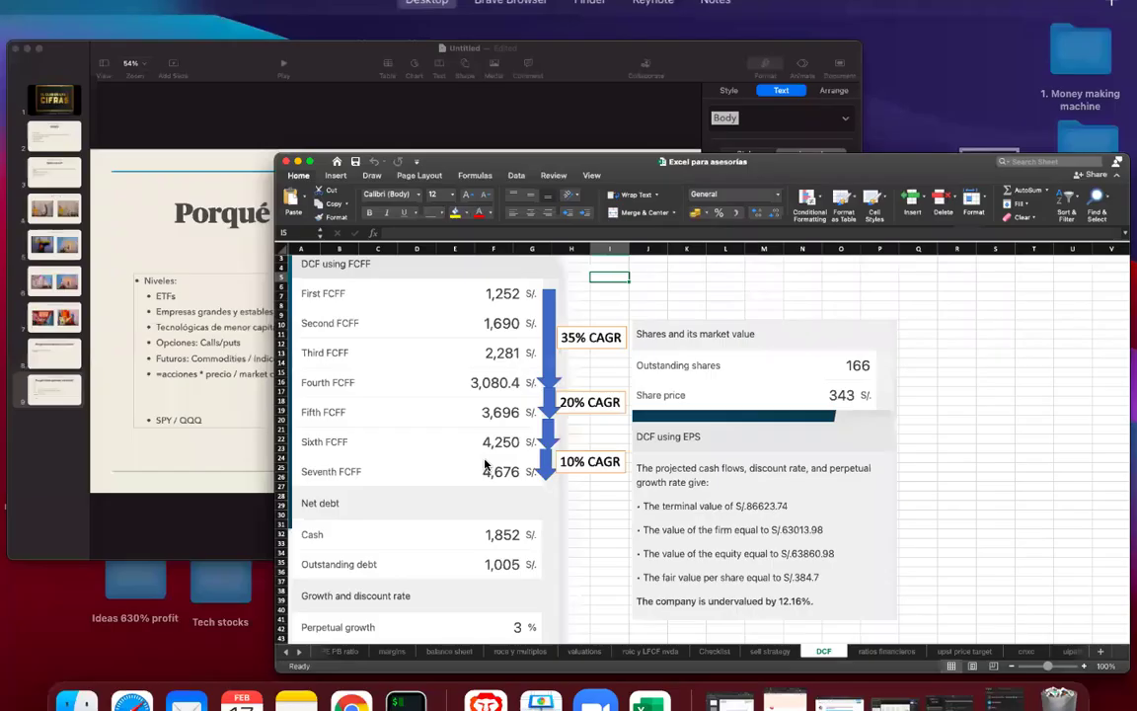
{"action": "left_click", "coordinate": [582, 685]}
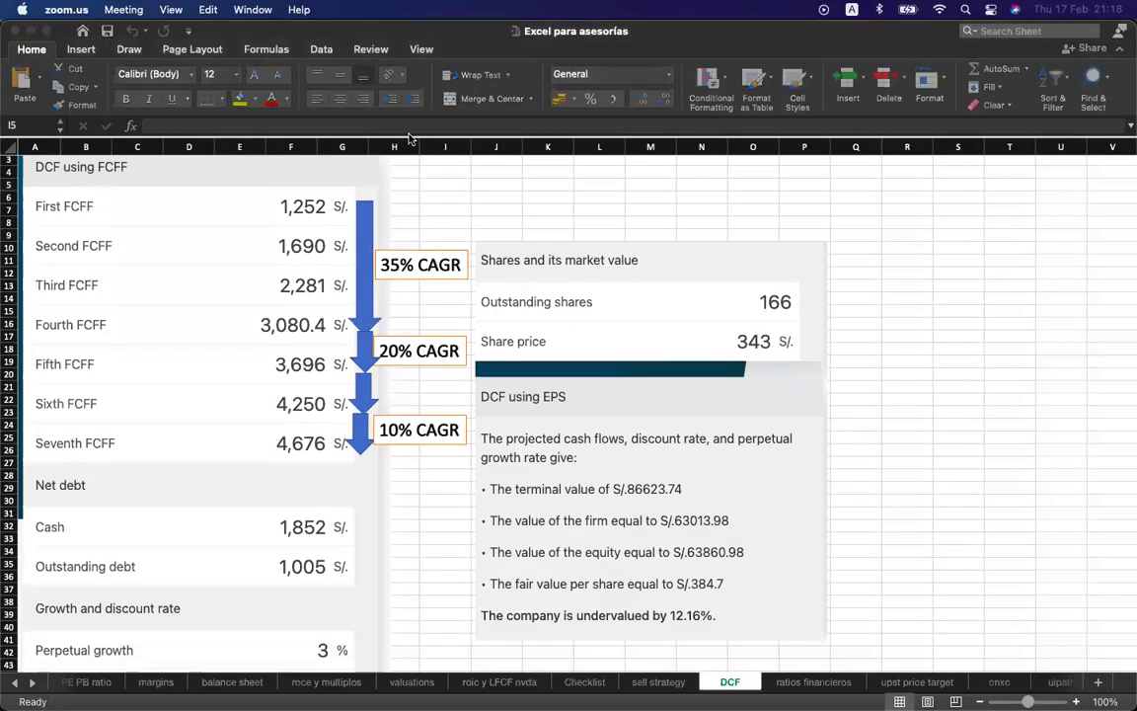
{"action": "key", "text": "ctrl+Right"}
{"action": "key", "text": "ctrl+Right"}
{"action": "key", "text": "ctrl+Right"}
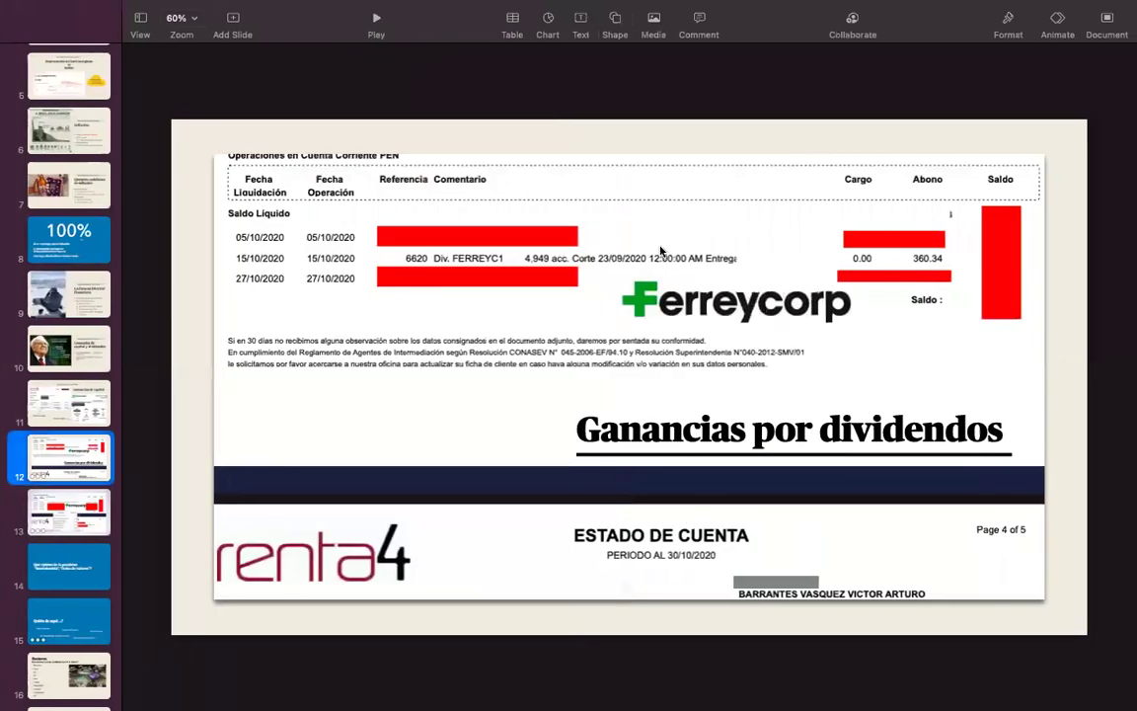
{"action": "key", "text": "ctrl+Right"}
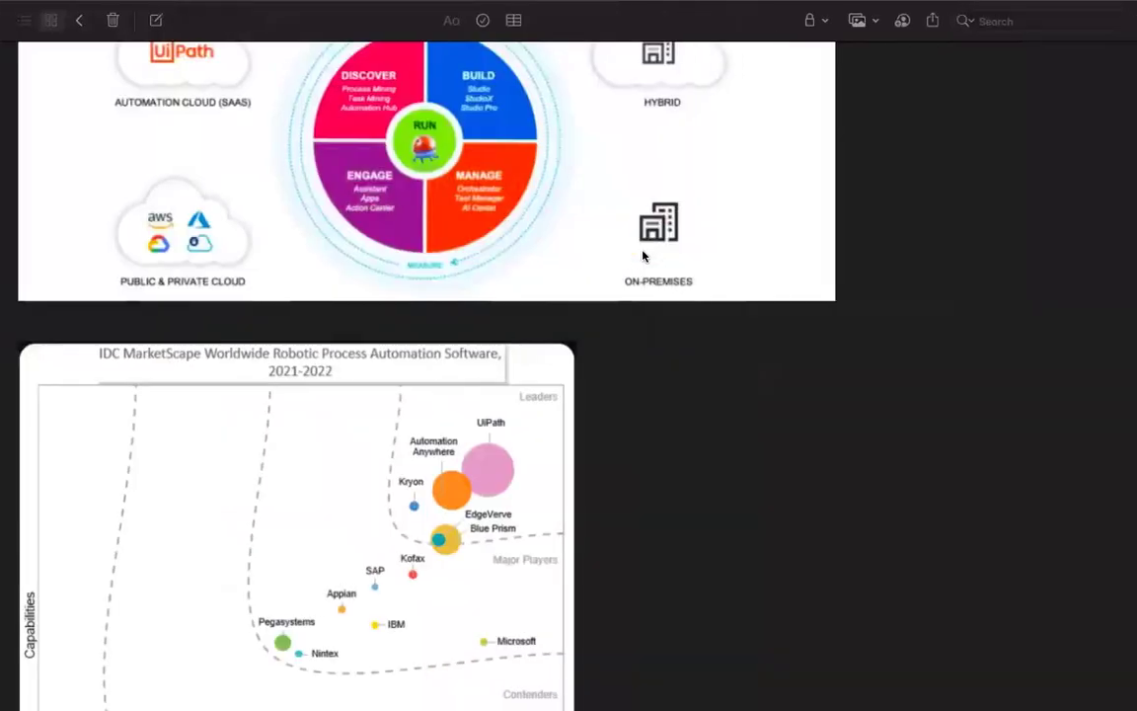
{"action": "key", "text": "ctrl+Left"}
{"action": "key", "text": "ctrl+Left"}
{"action": "key", "text": "ctrl+Left"}
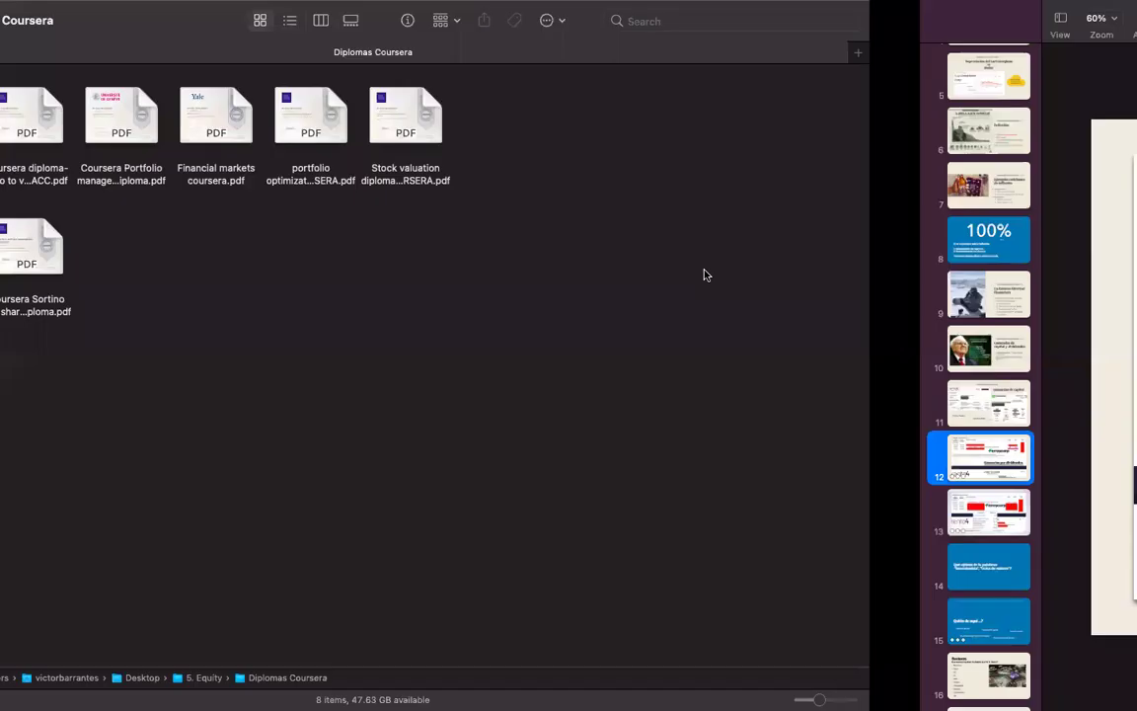
{"action": "key", "text": "ctrl+Left"}
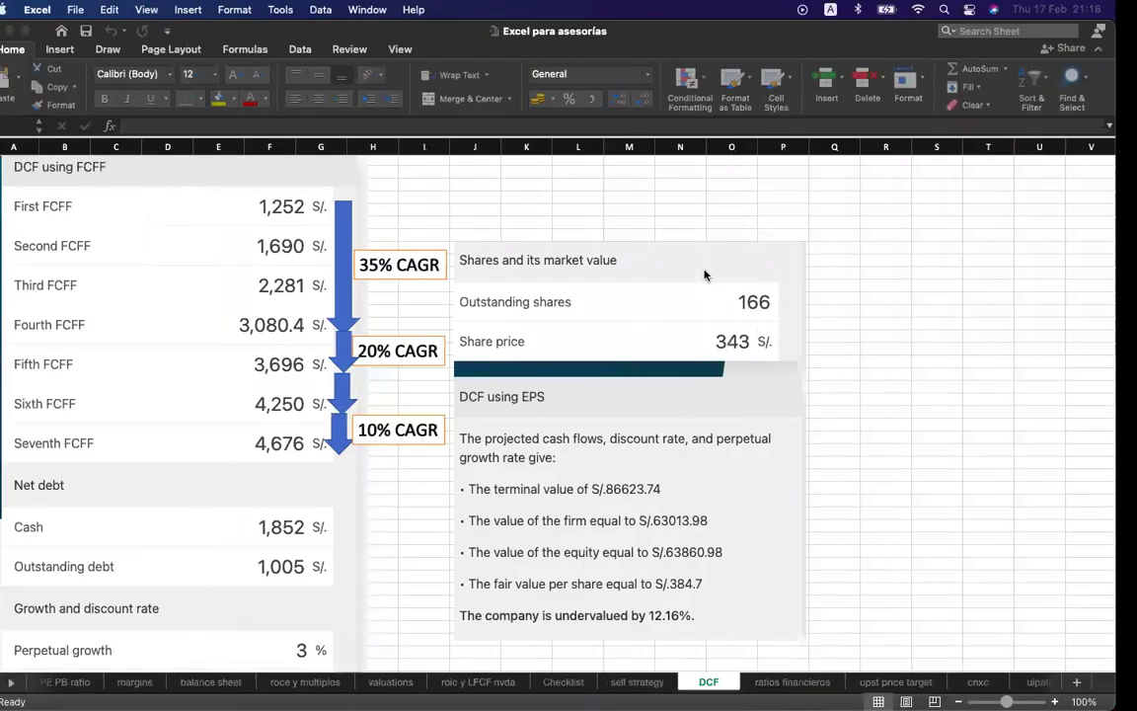
Switch to Zoom by restoring the last of its minimized meeting windows
{"action": "key", "text": "ctrl+Up"}
{"action": "left_click", "coordinate": [777, 464]}
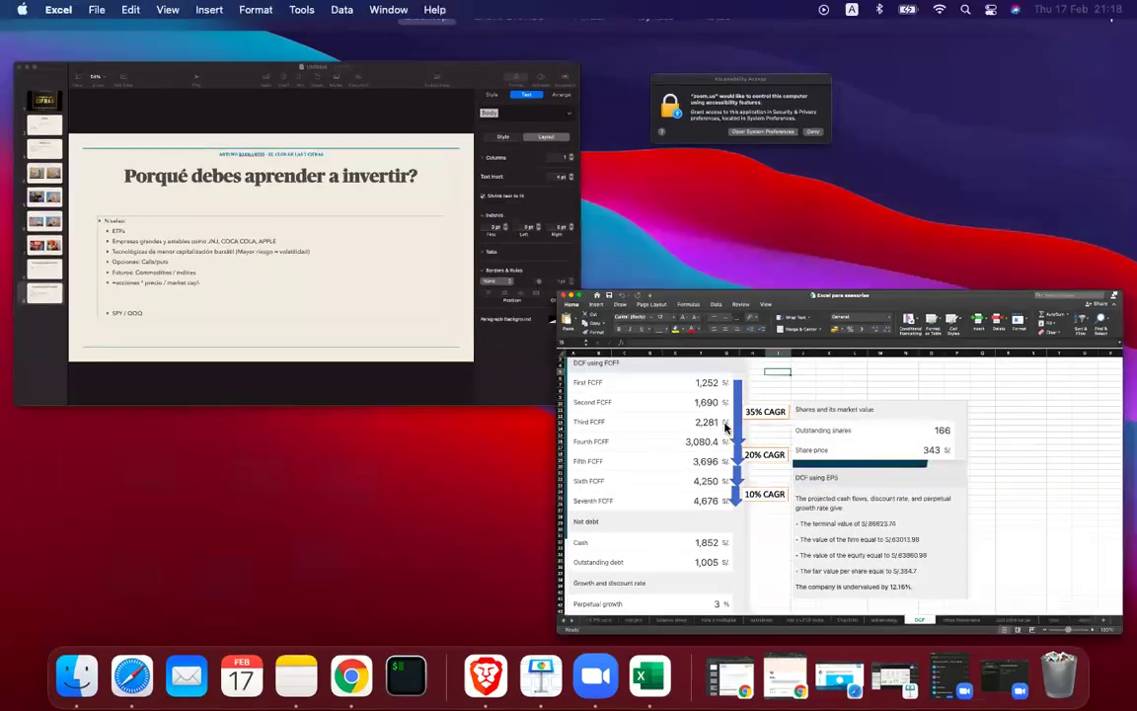
{"action": "key", "text": "ctrl+Up"}
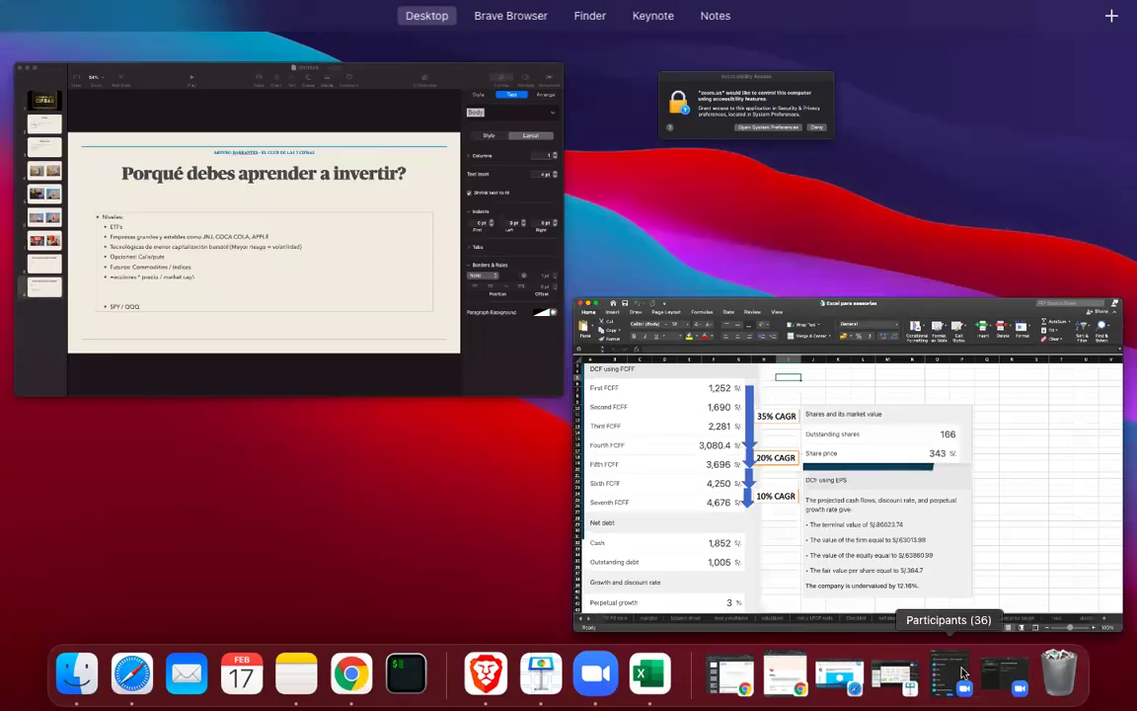
{"action": "left_click", "coordinate": [999, 675]}
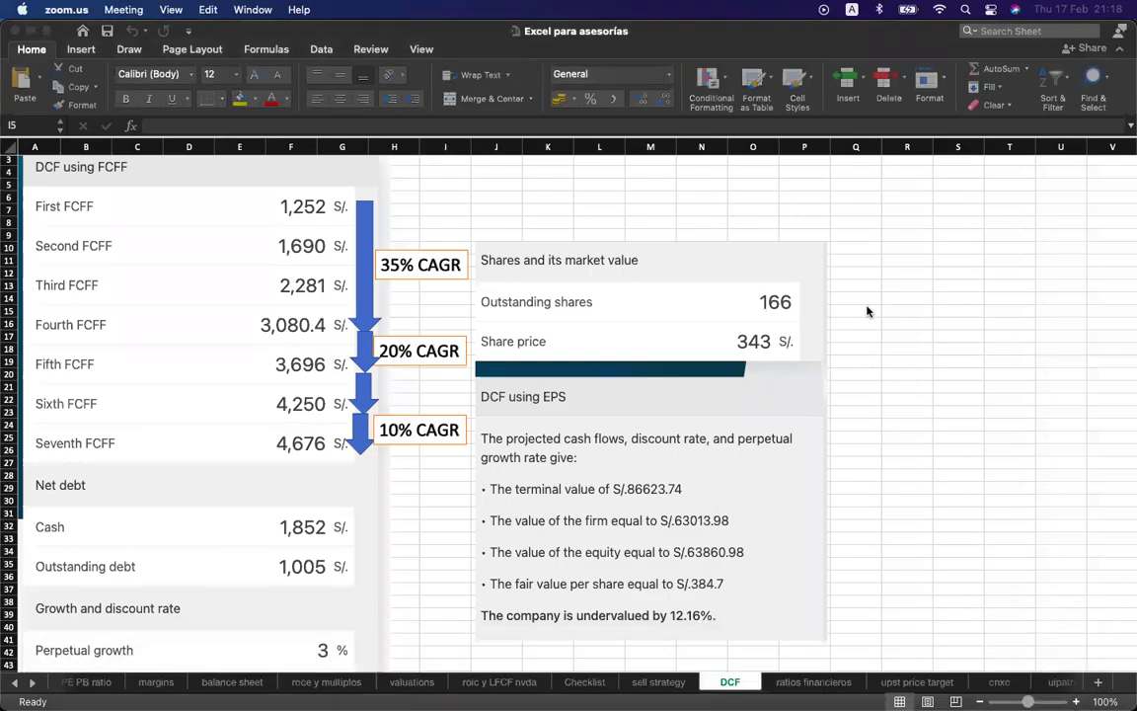
Look over the open windows, including Zoom, and return to the DCF sheet in Excel
{"action": "key", "text": "ctrl+Up"}
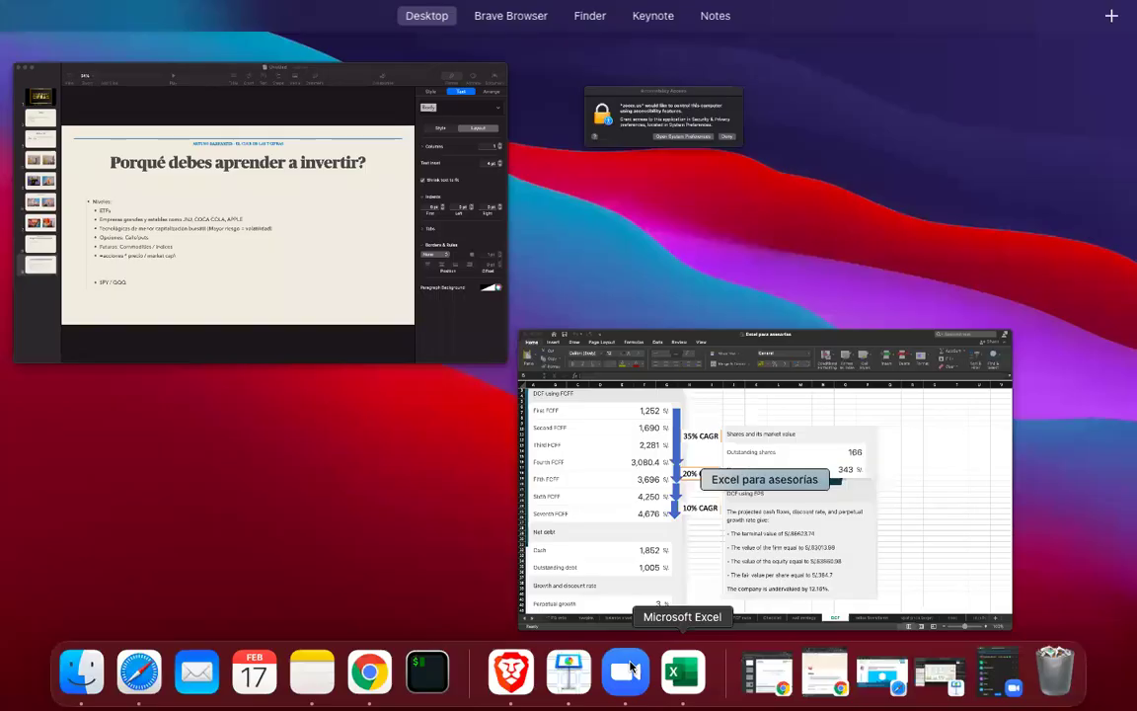
{"action": "left_click", "coordinate": [629, 675]}
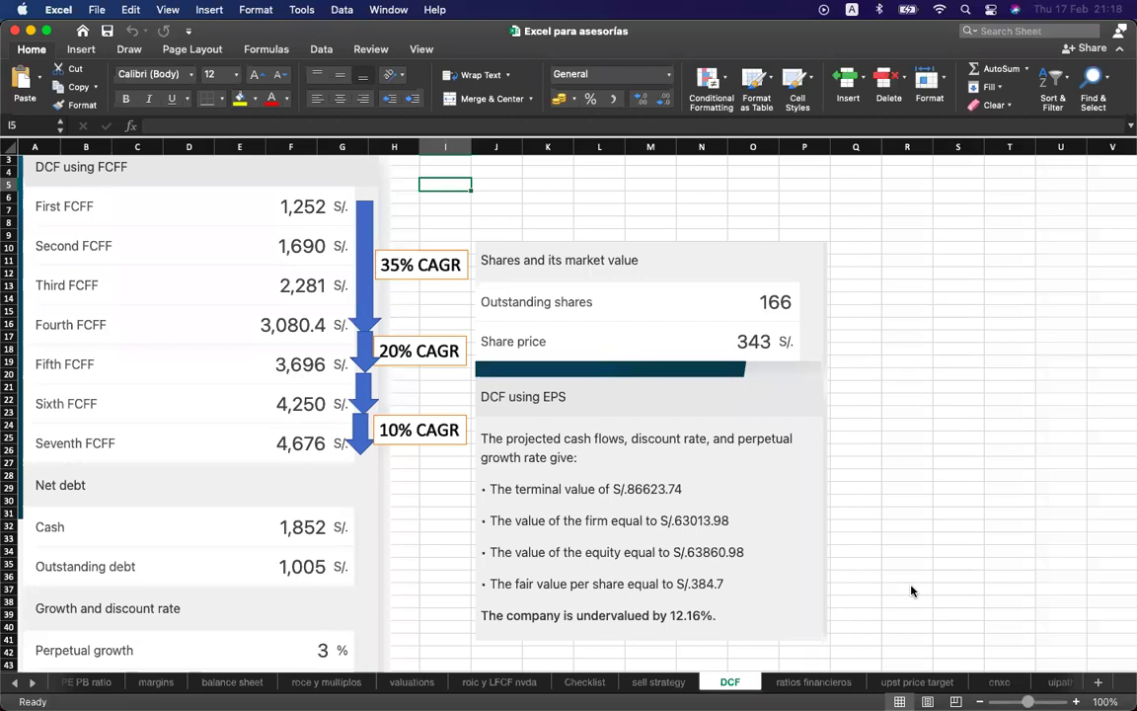
{"action": "left_click", "coordinate": [914, 517]}
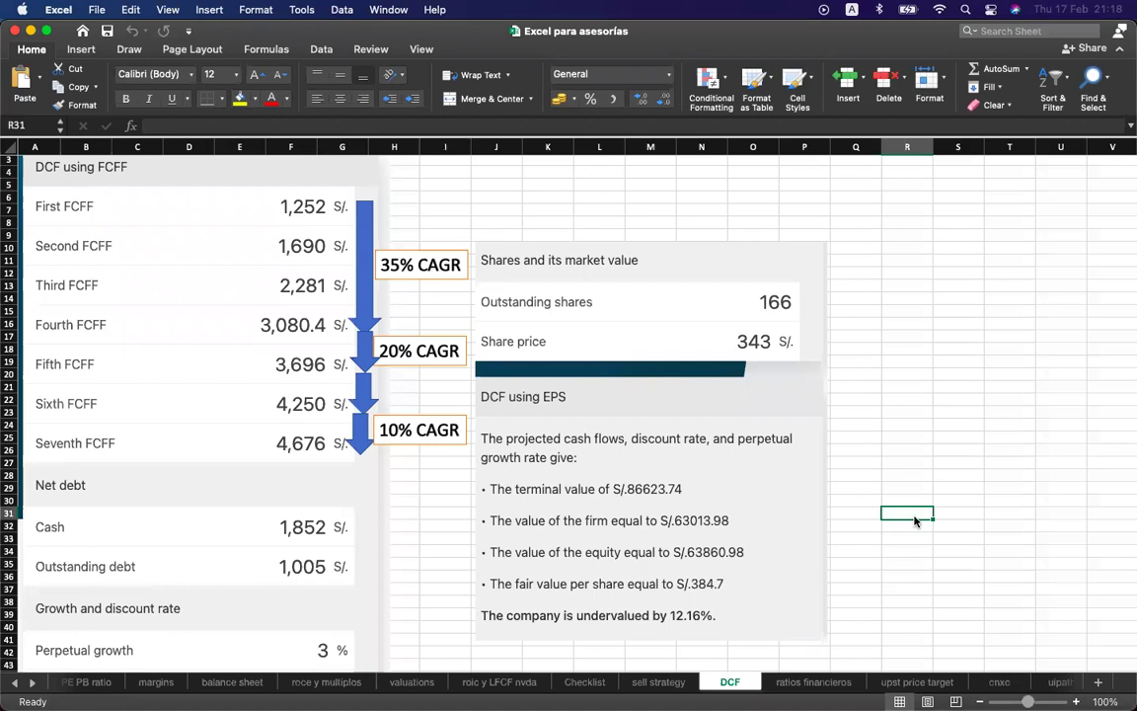
Find the NVDA.xlsx workbook with a system-wide search for "nvda" and open it
{"action": "key", "text": "super+space"}
{"action": "type", "text": "nvda"}
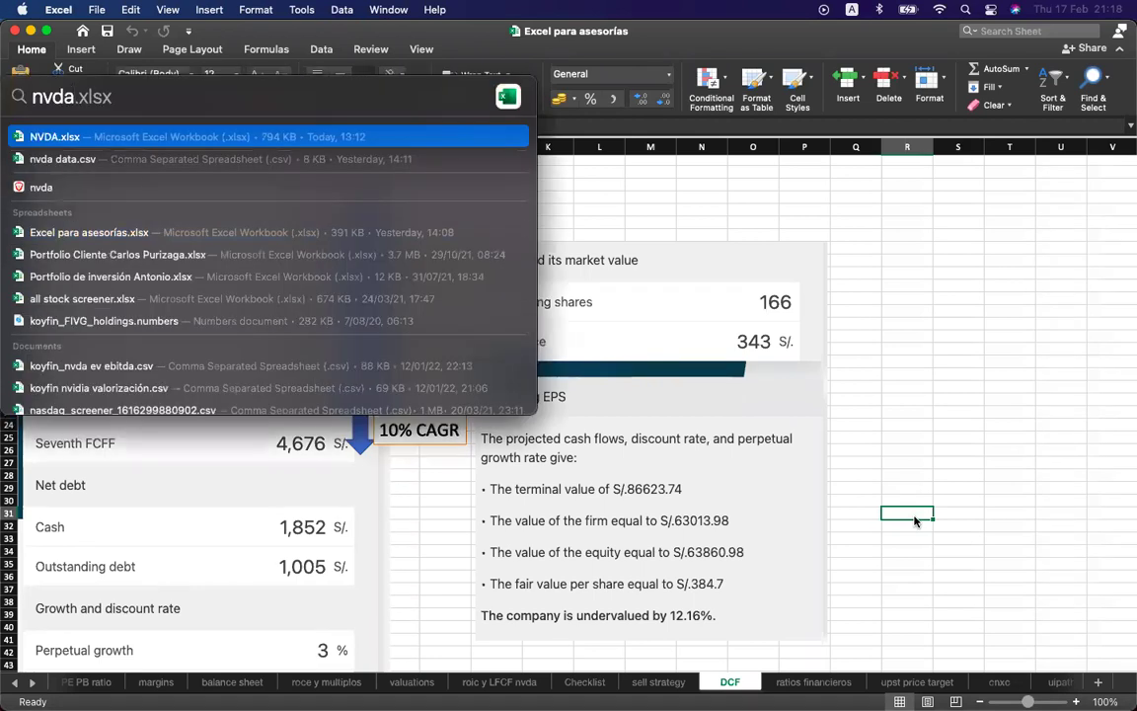
{"action": "key", "text": "Return"}
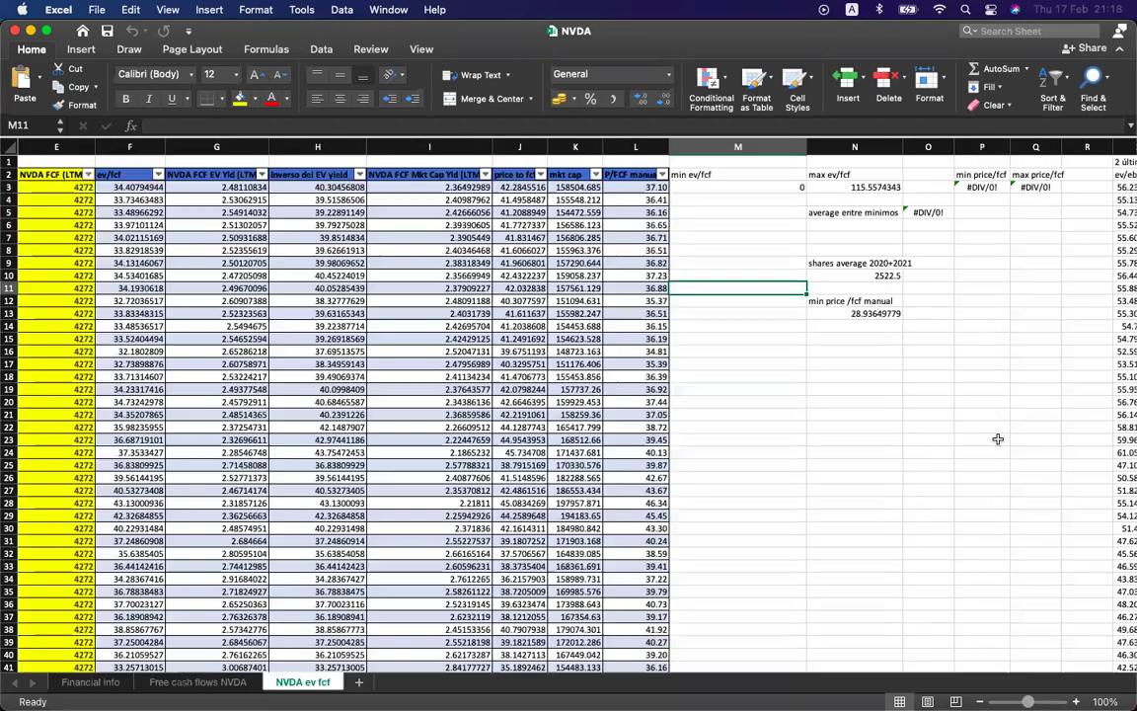
Examine the sales growth assumption in the NVDA EV/EBITDA valuation on the NVDA ev fcf sheet
{"action": "scroll", "coordinate": [958, 353], "scroll_direction": "right", "scroll_amount": 10}
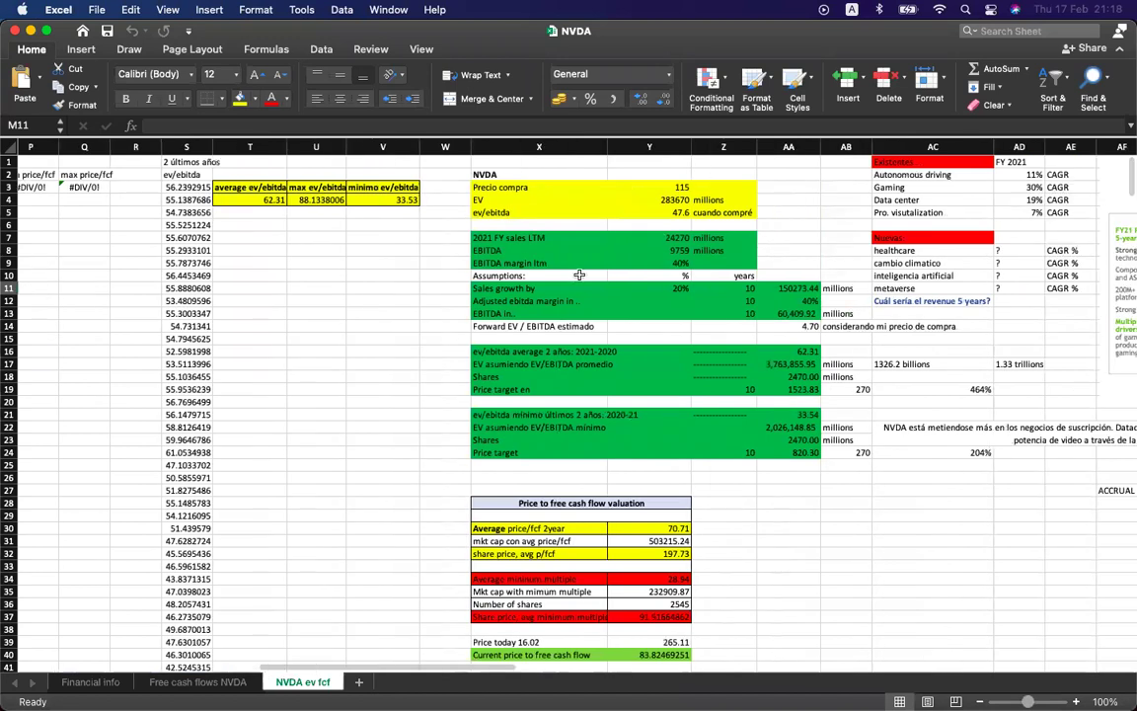
{"action": "scroll", "coordinate": [579, 276], "scroll_direction": "up", "scroll_amount": 5}
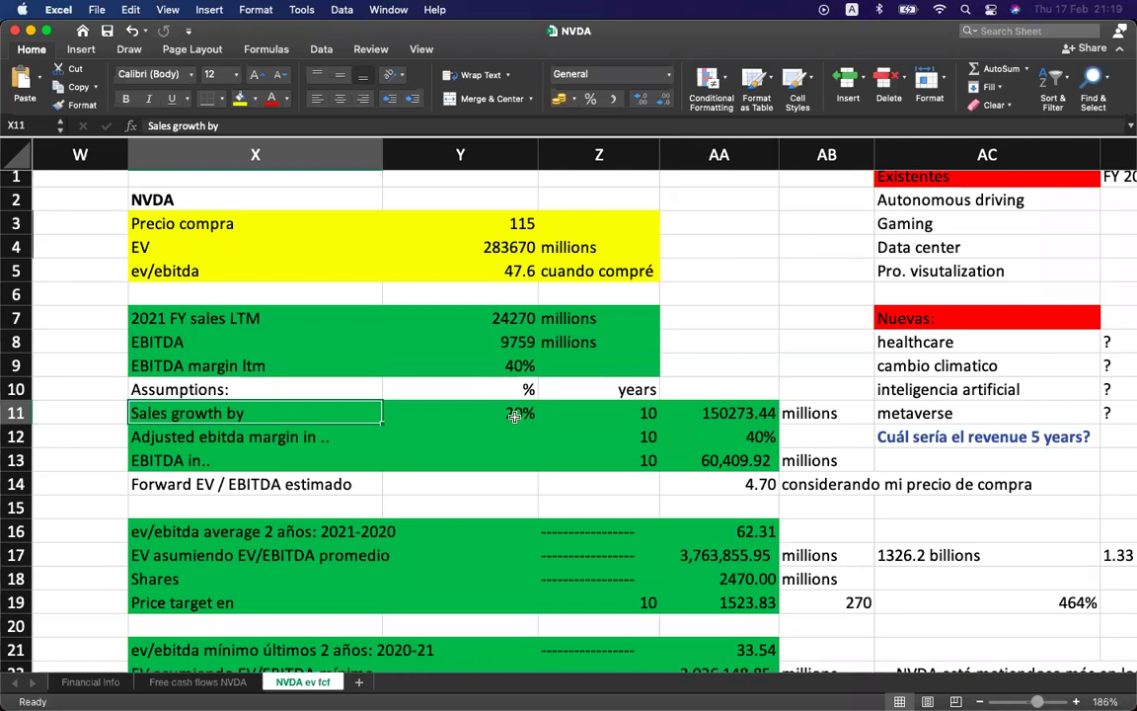
{"action": "left_click", "coordinate": [530, 419]}
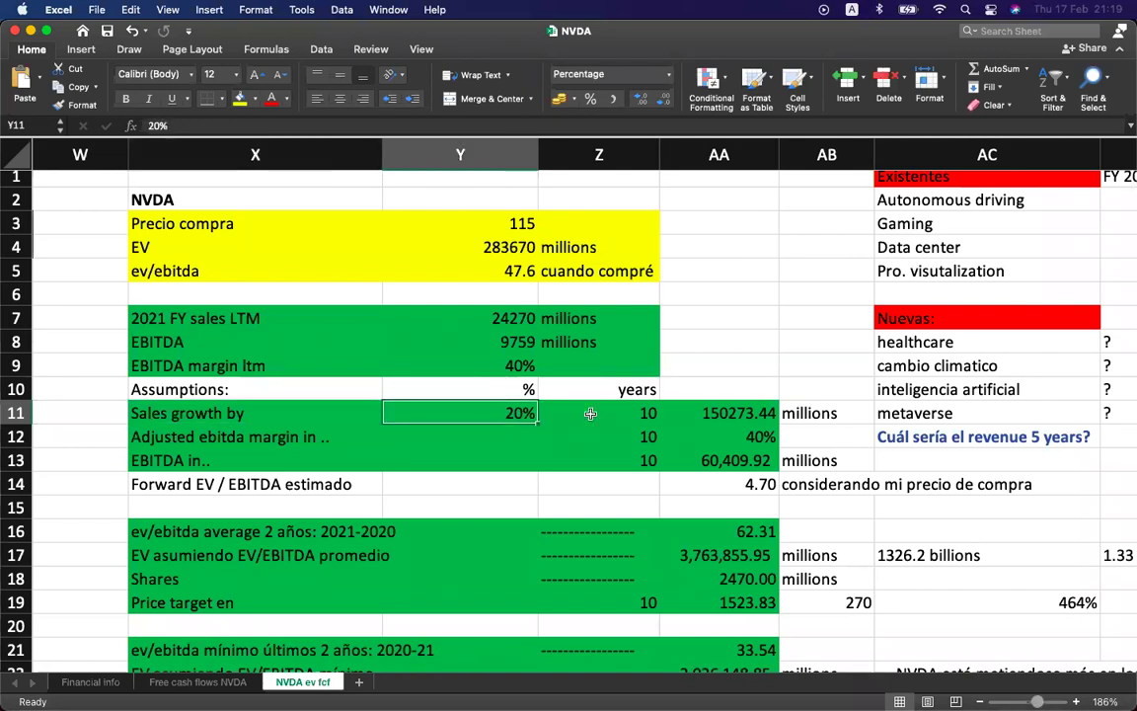
{"action": "left_click", "coordinate": [708, 367]}
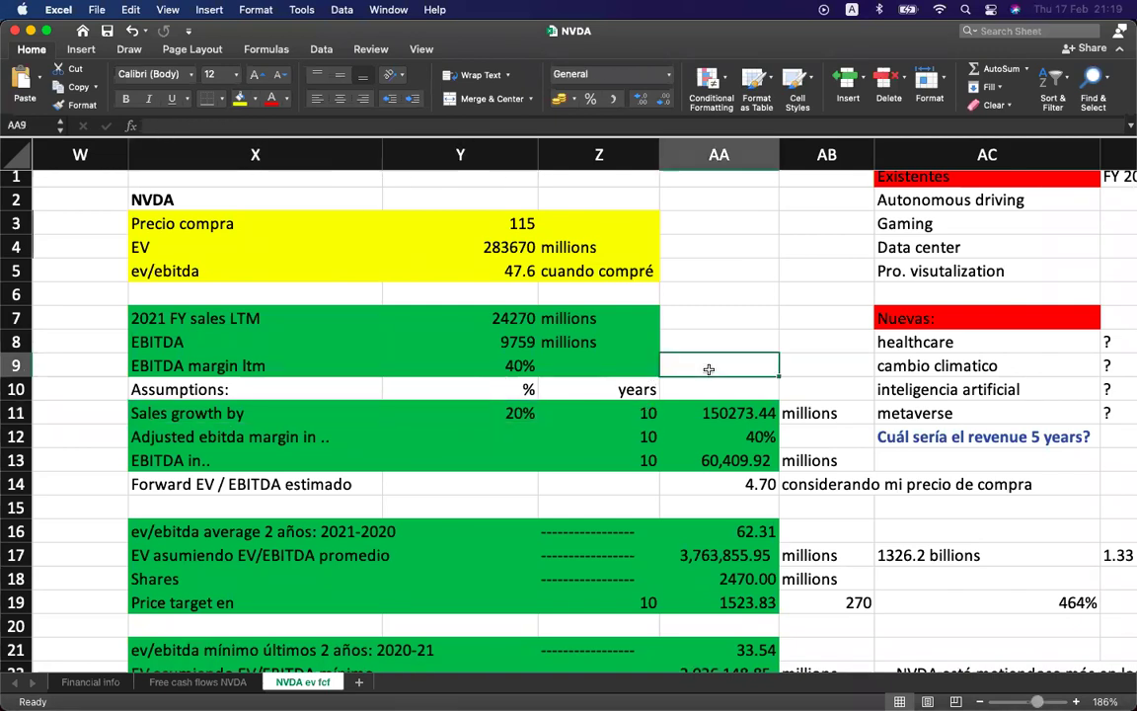
{"action": "scroll", "coordinate": [729, 273], "scroll_direction": "down", "scroll_amount": 3}
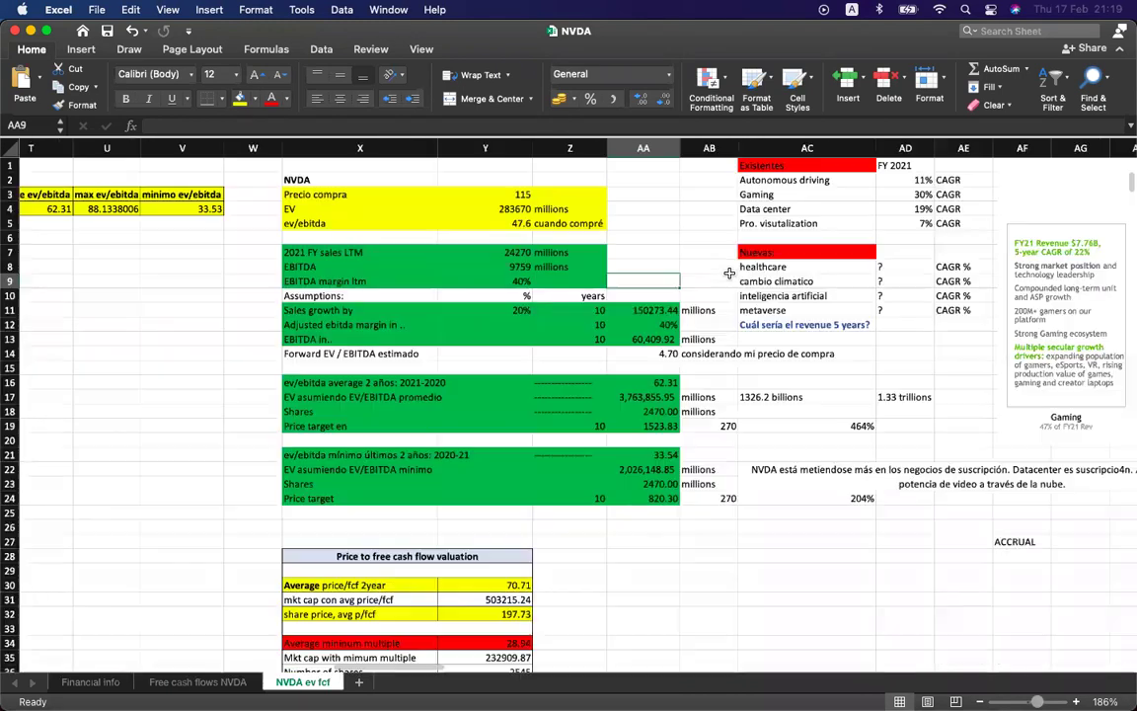
{"action": "scroll", "coordinate": [730, 278], "scroll_direction": "down", "scroll_amount": 1}
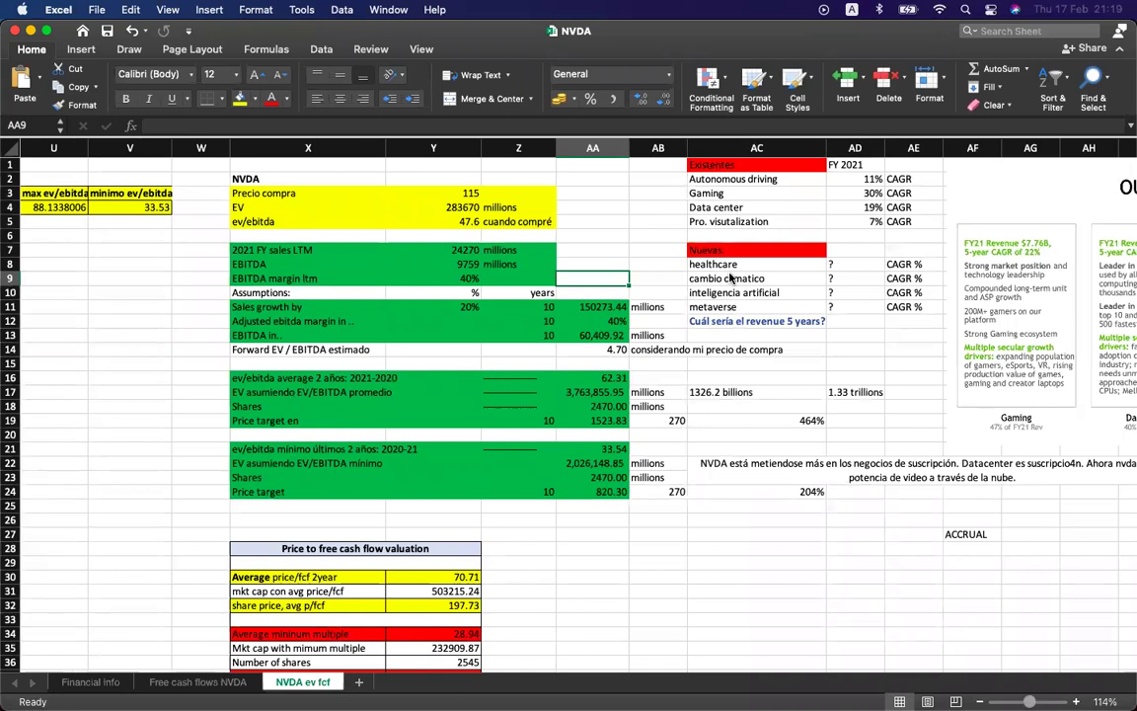
{"action": "left_click", "coordinate": [429, 307]}
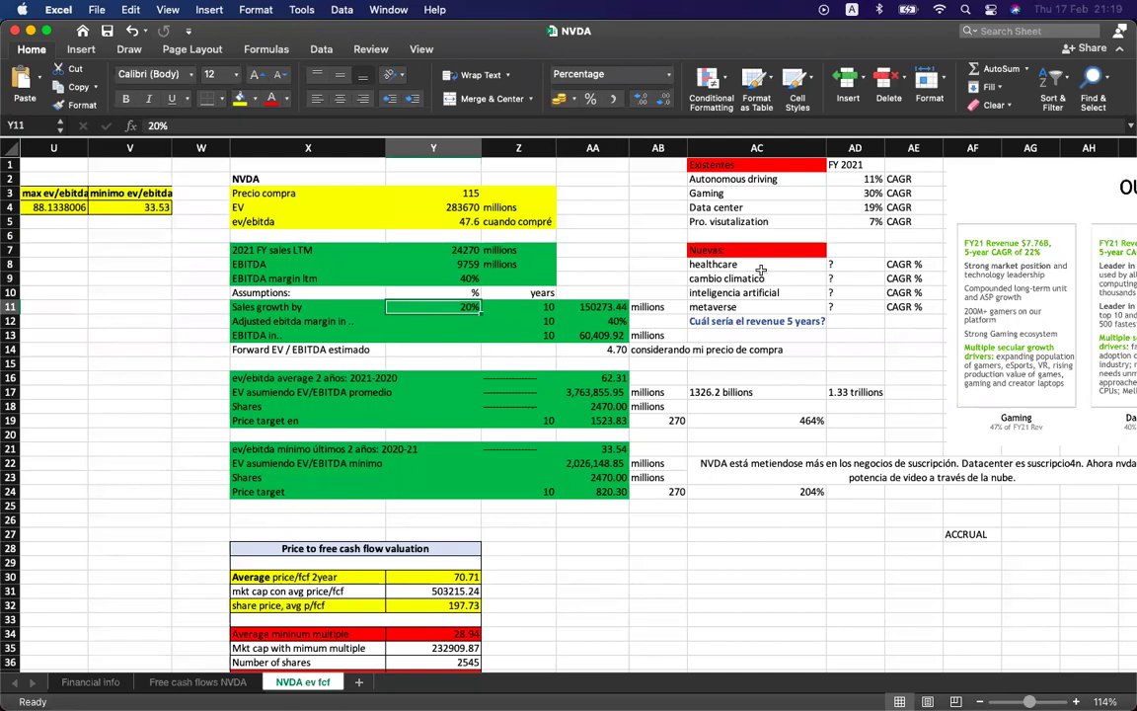
Inspect the CAGR listed for Autonomous driving and NVDA's other existing business segments beside the valuation
{"action": "left_click", "coordinate": [642, 224]}
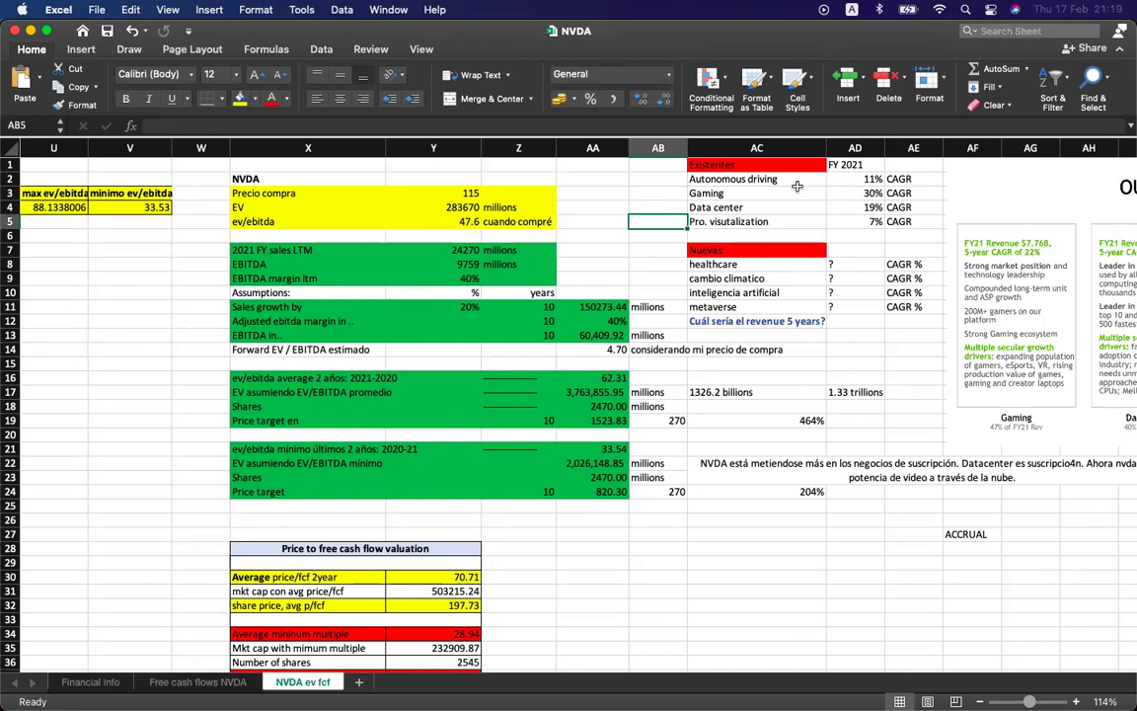
{"action": "left_click", "coordinate": [748, 179]}
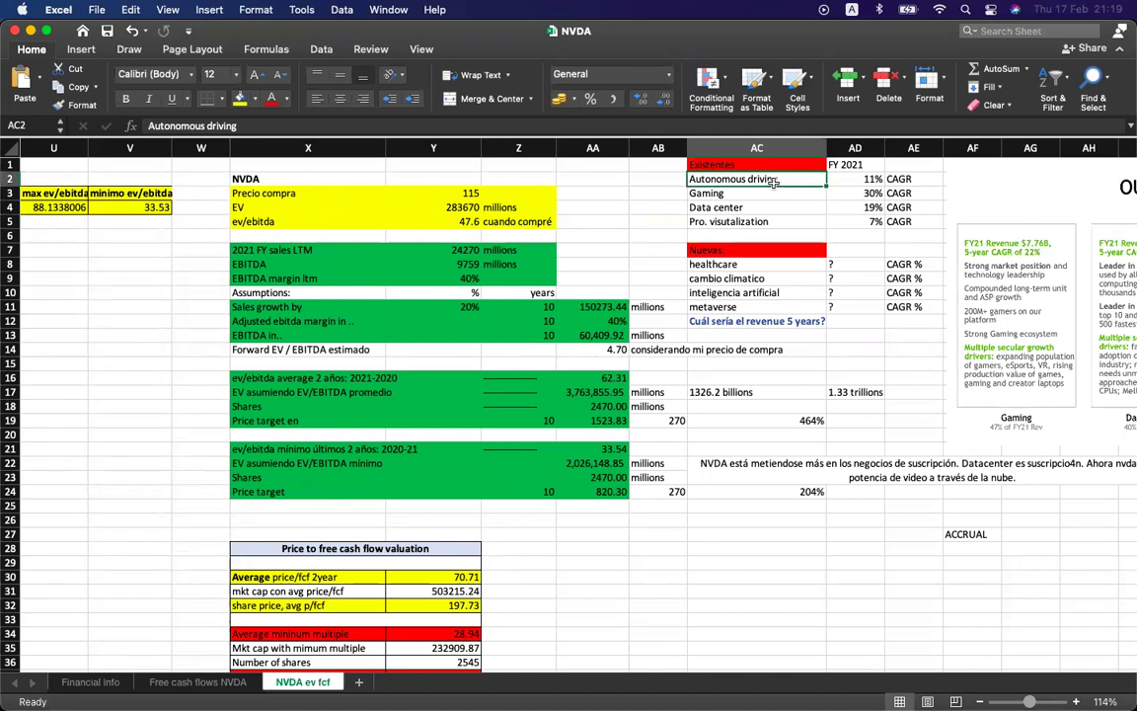
{"action": "key", "text": "Right"}
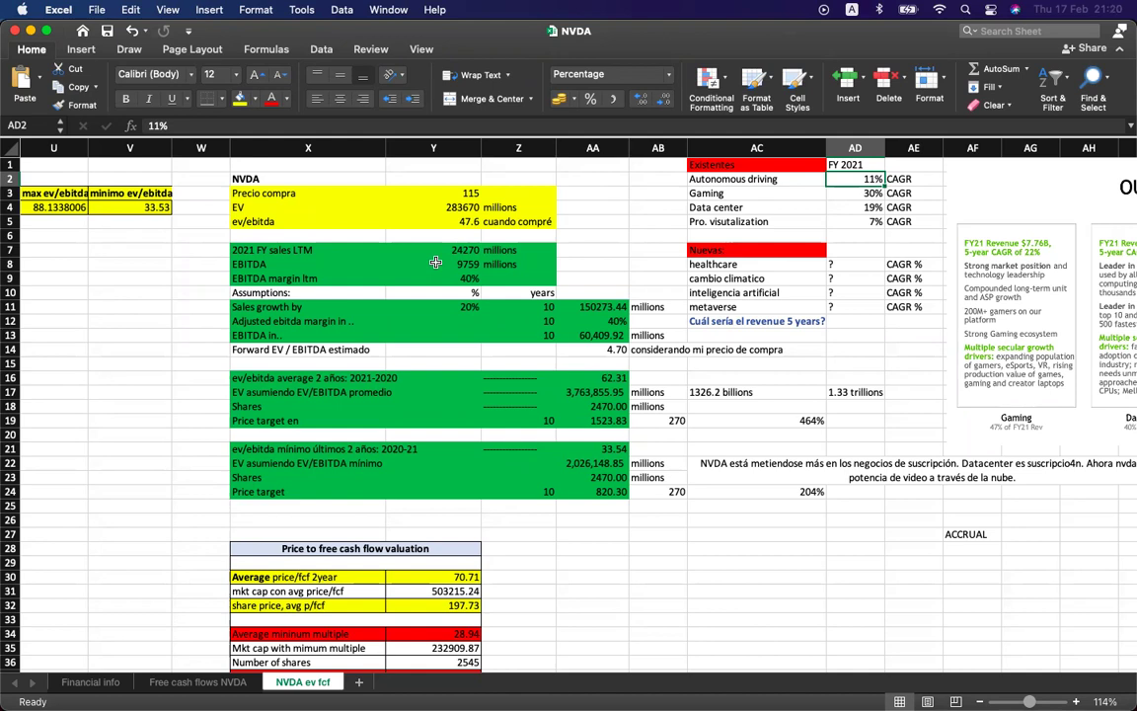
{"action": "scroll", "coordinate": [494, 252], "scroll_direction": "down", "scroll_amount": 1}
{"action": "scroll", "coordinate": [533, 247], "scroll_direction": "right", "scroll_amount": 1}
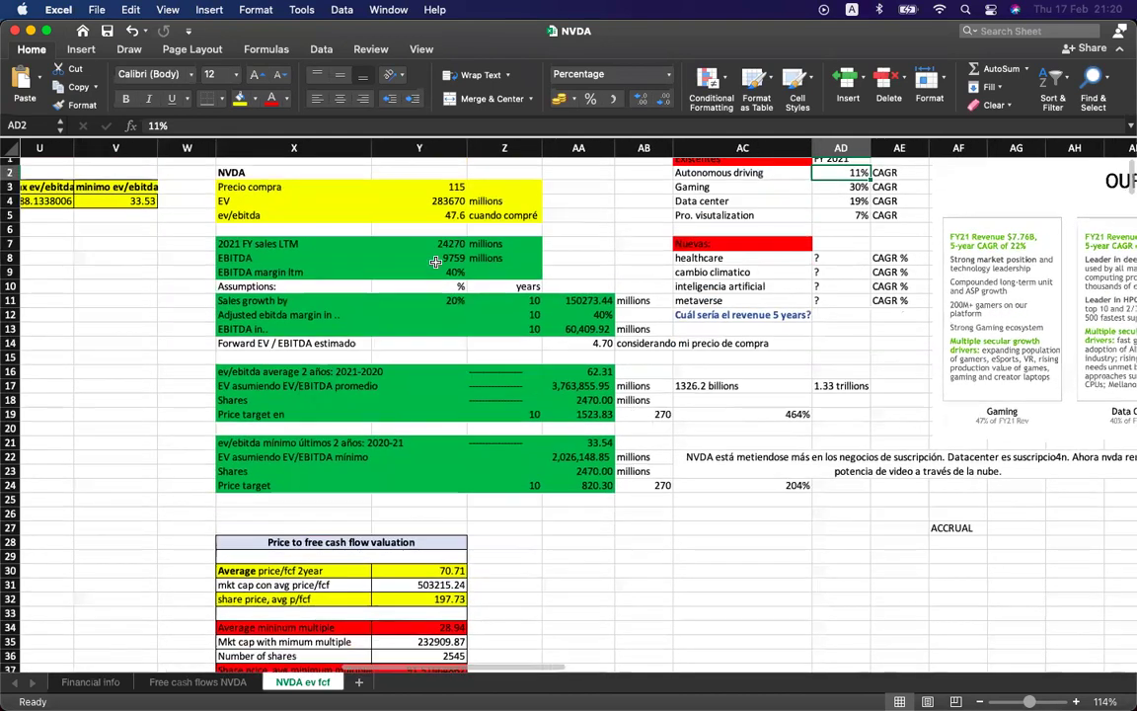
{"action": "scroll", "coordinate": [636, 232], "scroll_direction": "up", "scroll_amount": 1}
{"action": "scroll", "coordinate": [635, 232], "scroll_direction": "right", "scroll_amount": 1}
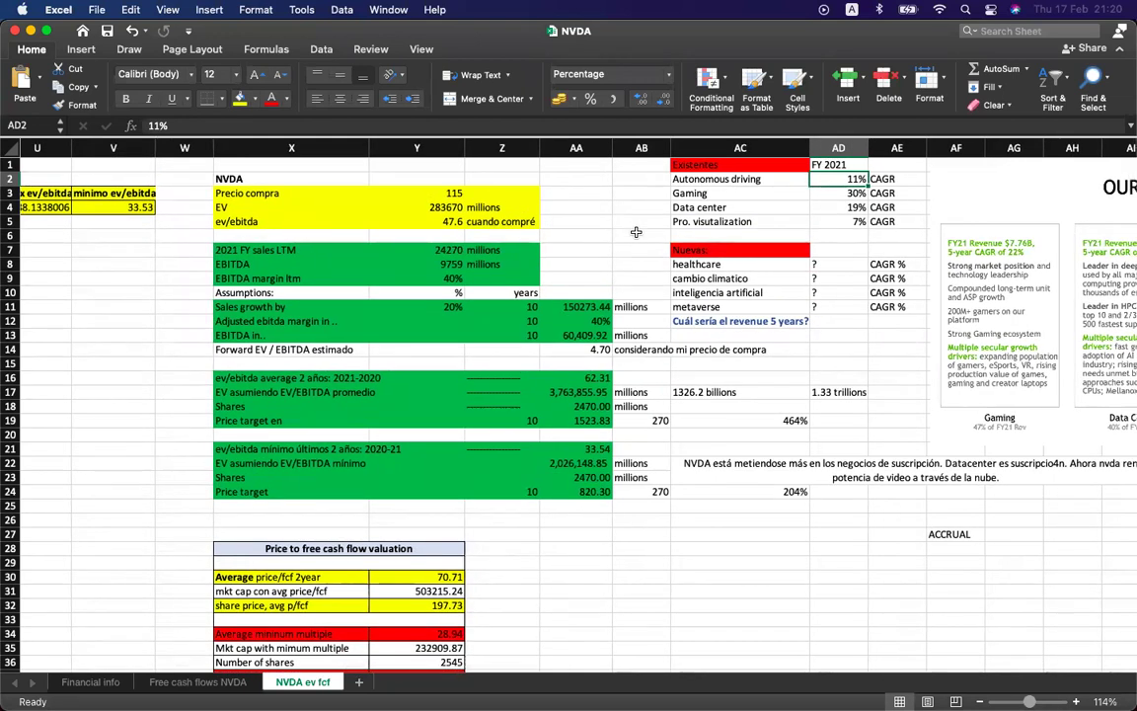
Look across the NVDA multiples data and check the average minimum multiple's formula in the Price to free cash flow valuation table
{"action": "scroll", "coordinate": [636, 232], "scroll_direction": "left", "scroll_amount": 3}
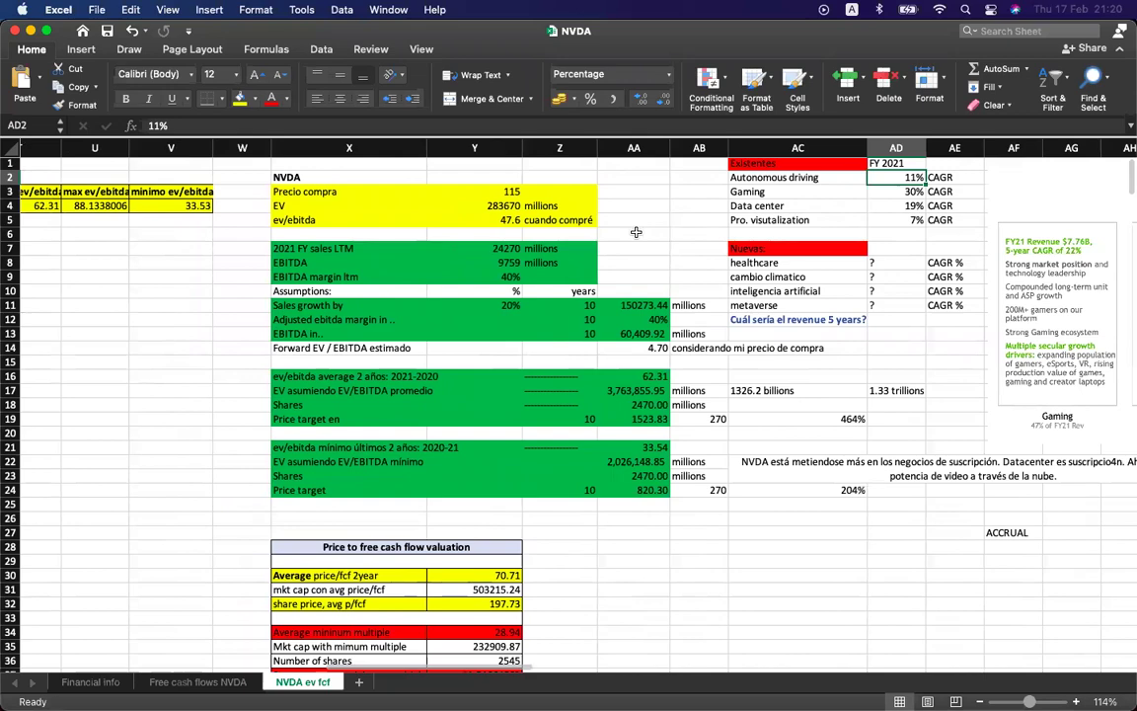
{"action": "scroll", "coordinate": [635, 232], "scroll_direction": "left", "scroll_amount": 6}
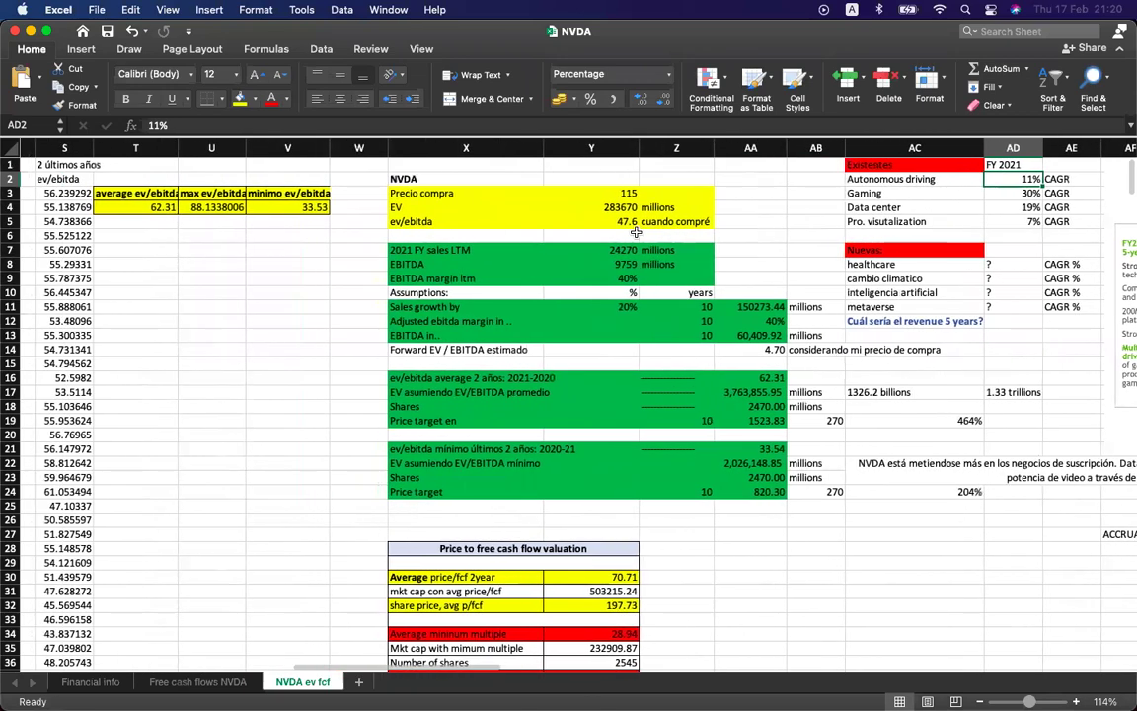
{"action": "scroll", "coordinate": [636, 232], "scroll_direction": "left", "scroll_amount": 4}
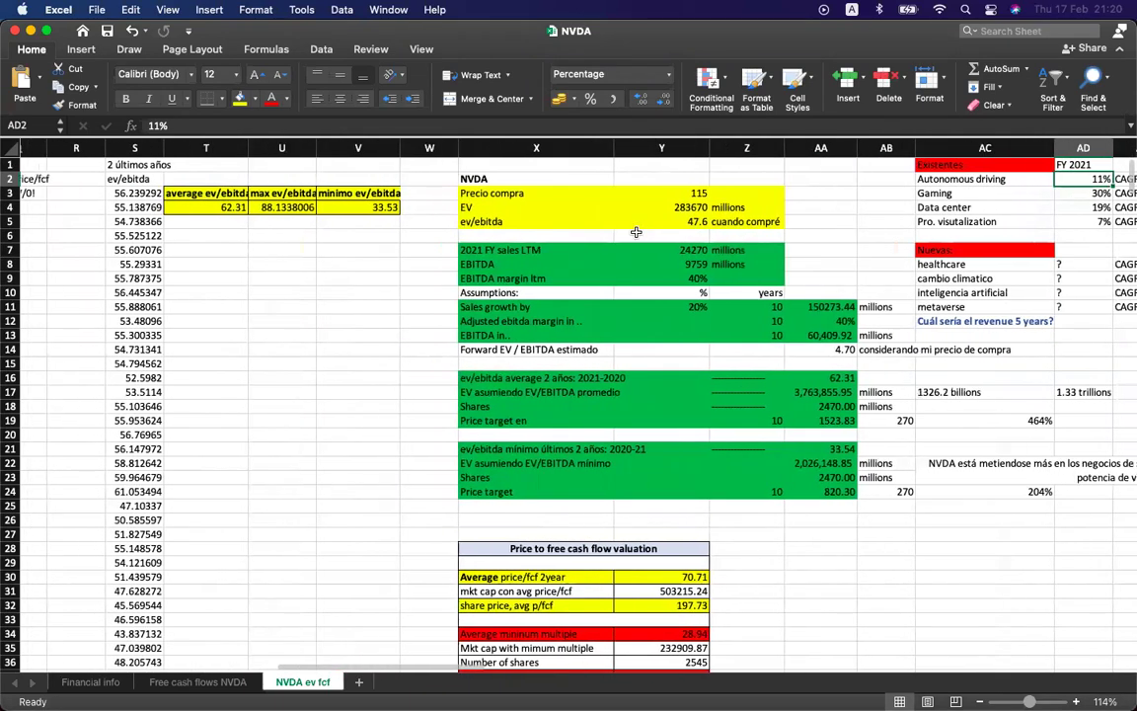
{"action": "scroll", "coordinate": [635, 232], "scroll_direction": "left", "scroll_amount": 20}
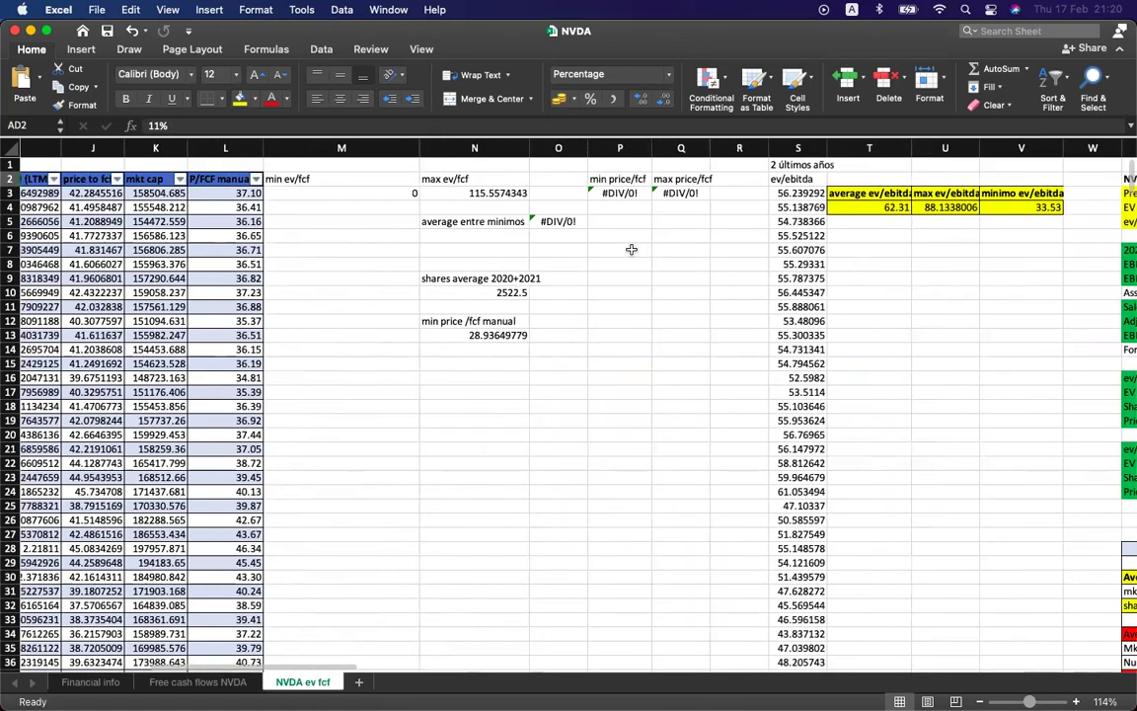
{"action": "scroll", "coordinate": [601, 285], "scroll_direction": "right", "scroll_amount": 8}
{"action": "scroll", "coordinate": [601, 286], "scroll_direction": "down", "scroll_amount": 10}
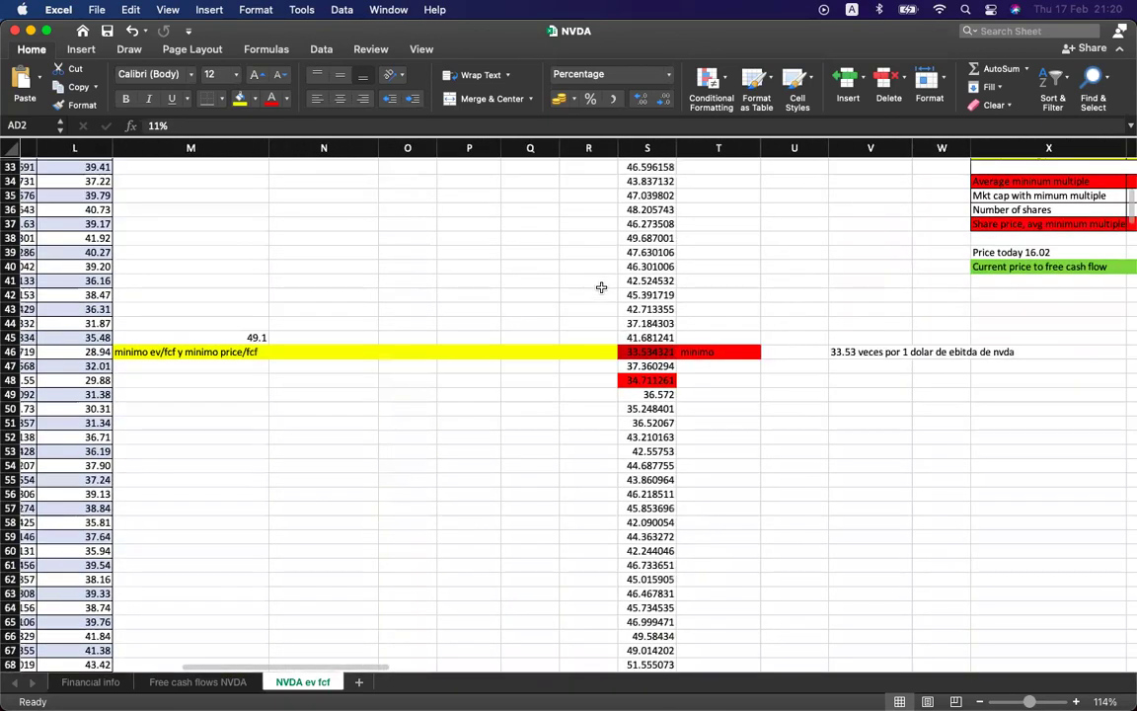
{"action": "scroll", "coordinate": [601, 287], "scroll_direction": "right", "scroll_amount": 20}
{"action": "scroll", "coordinate": [602, 286], "scroll_direction": "up", "scroll_amount": 4}
{"action": "left_click", "coordinate": [874, 395]}
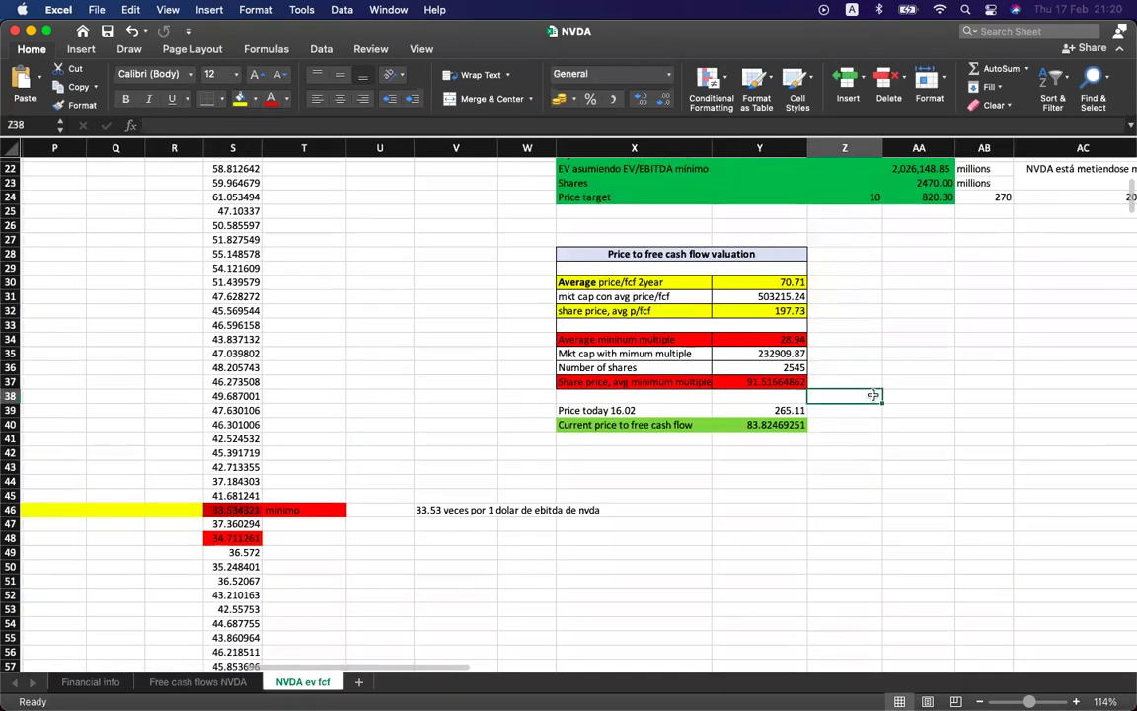
{"action": "scroll", "coordinate": [873, 341], "scroll_direction": "up", "scroll_amount": 2}
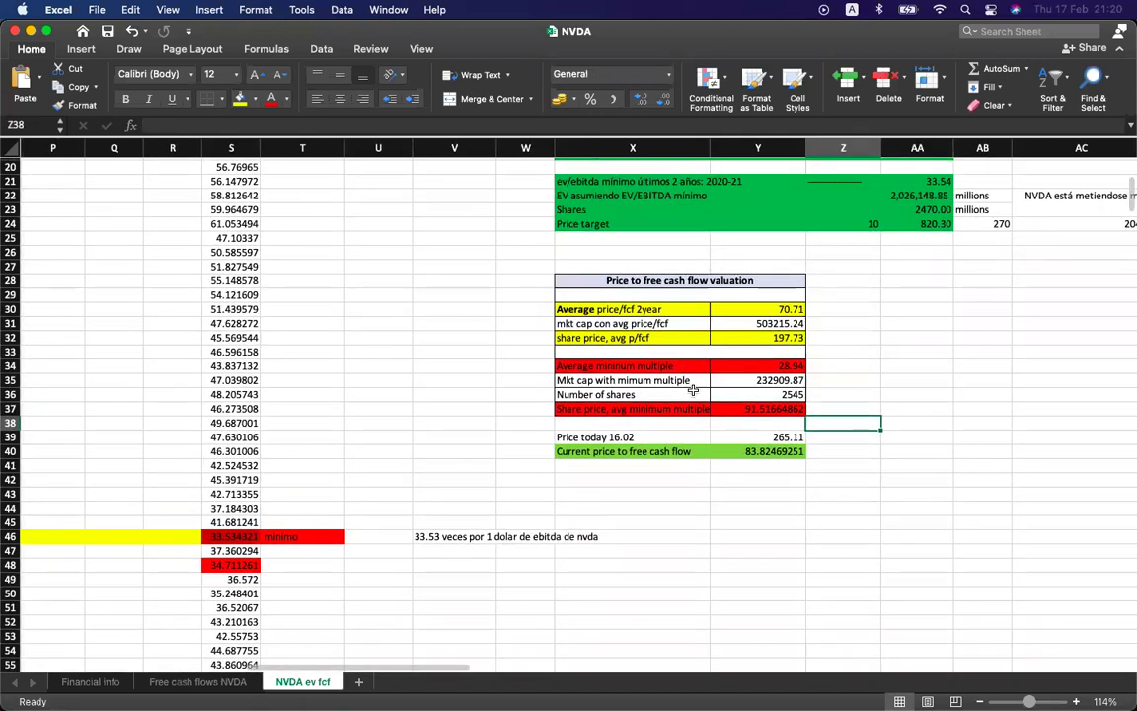
{"action": "left_click", "coordinate": [793, 366]}
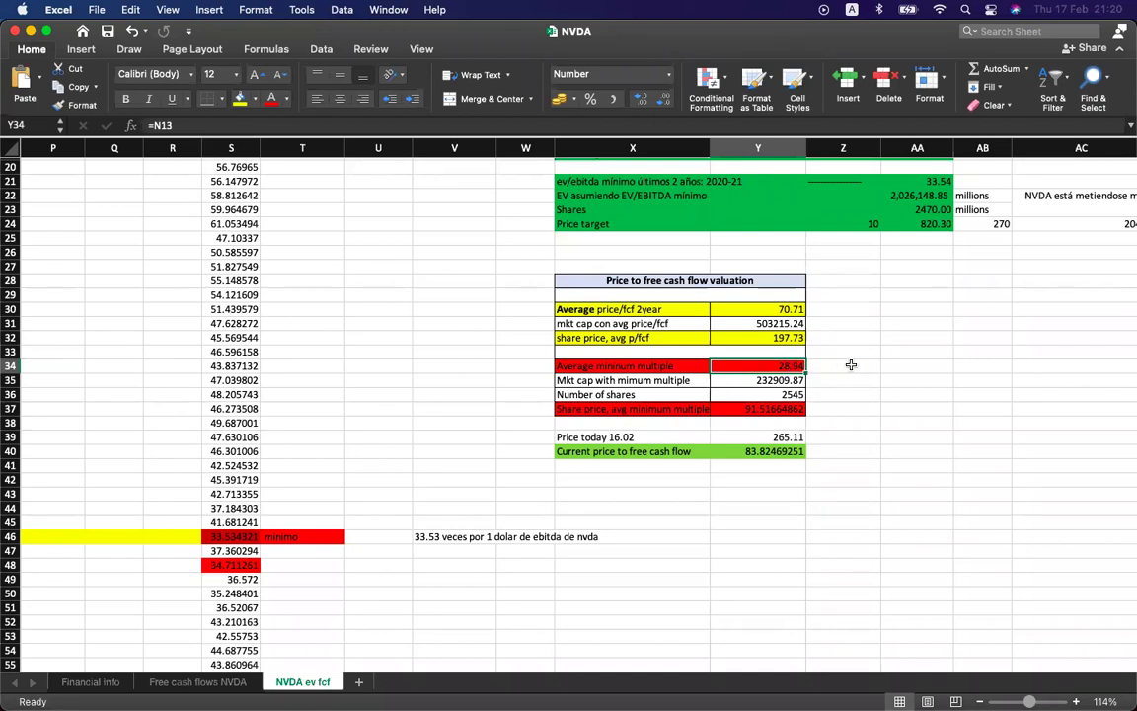
Enter the note "price / fcf" in cell AA34, beside the average minimum multiple row
{"action": "left_click", "coordinate": [841, 369]}
{"action": "left_click", "coordinate": [899, 367]}
{"action": "type", "text": "price / fcf"}
{"action": "left_click", "coordinate": [946, 339]}
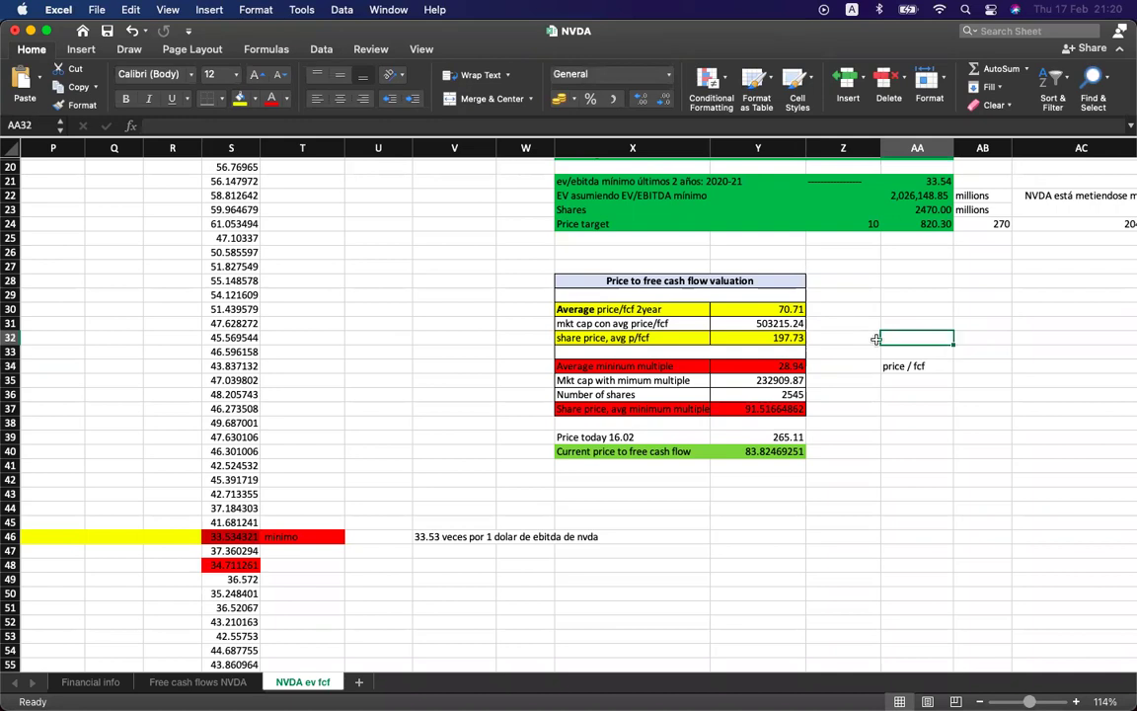
Review the minimum and average price/FCF multiples and the share prices derived from them in the valuation table
{"action": "left_click", "coordinate": [785, 366]}
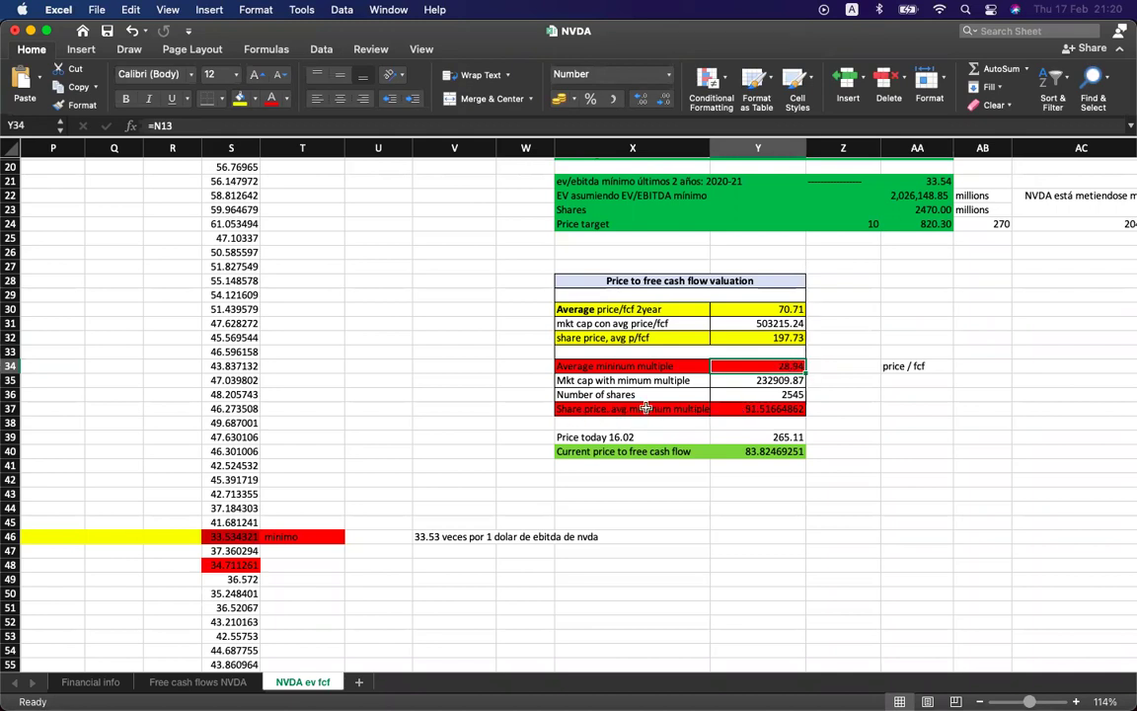
{"action": "left_click", "coordinate": [733, 407]}
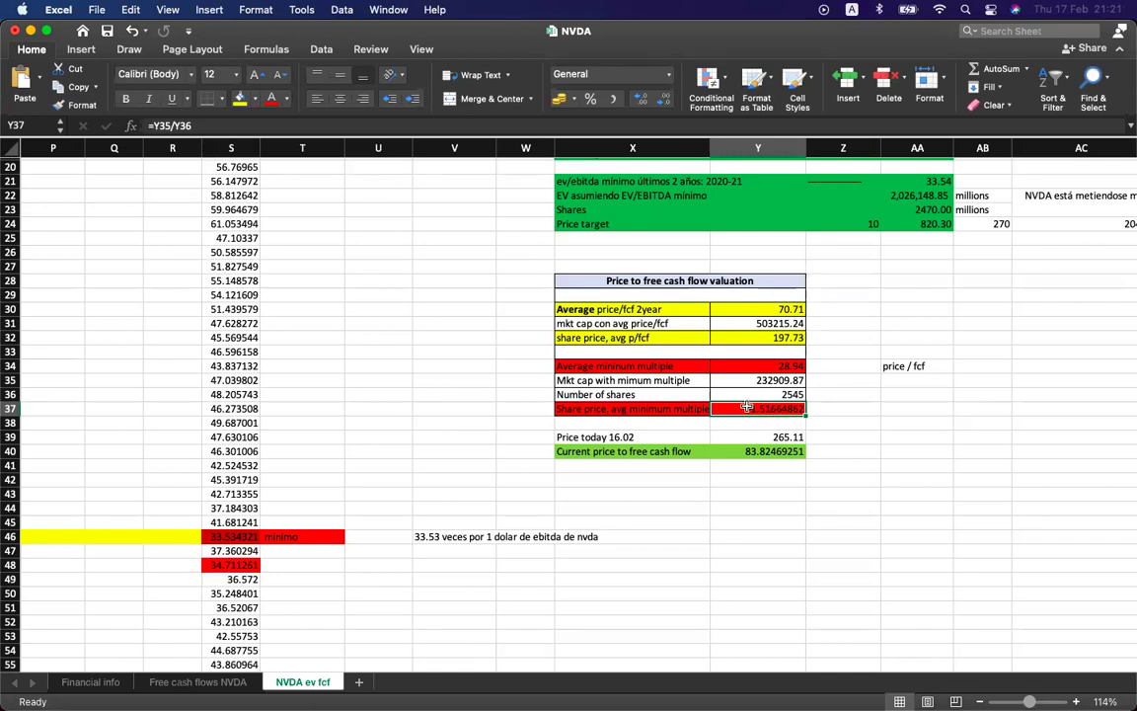
{"action": "left_click", "coordinate": [724, 338]}
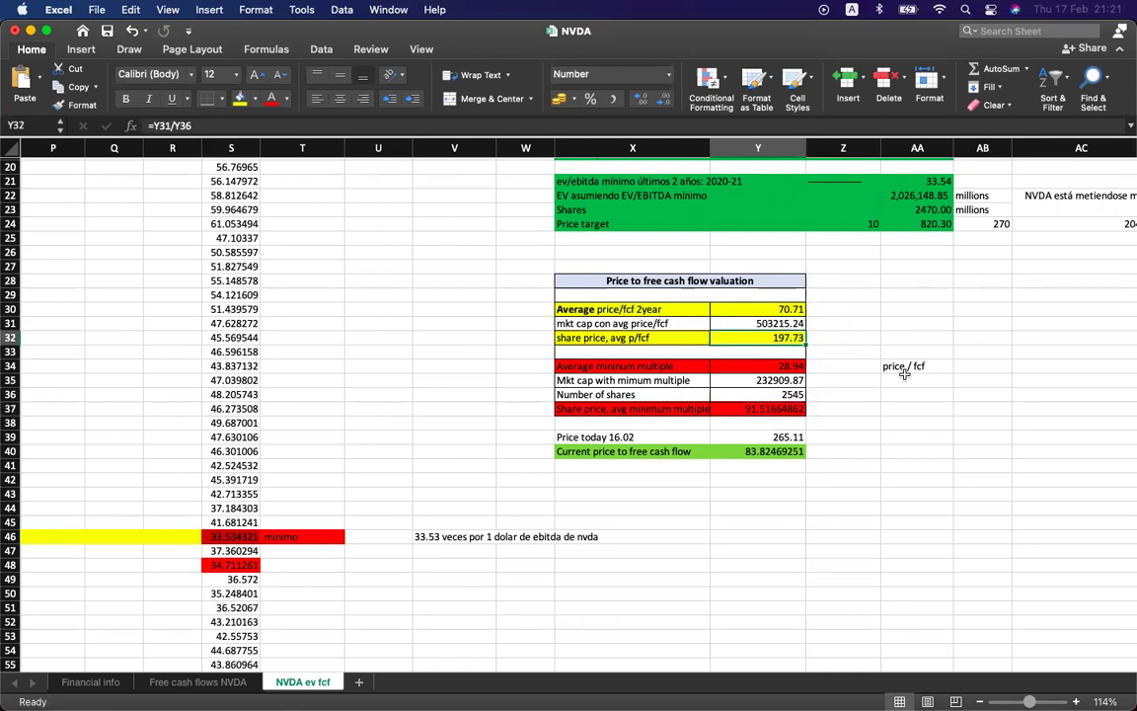
{"action": "left_click", "coordinate": [761, 309]}
{"action": "left_click", "coordinate": [782, 338]}
{"action": "left_click", "coordinate": [850, 337]}
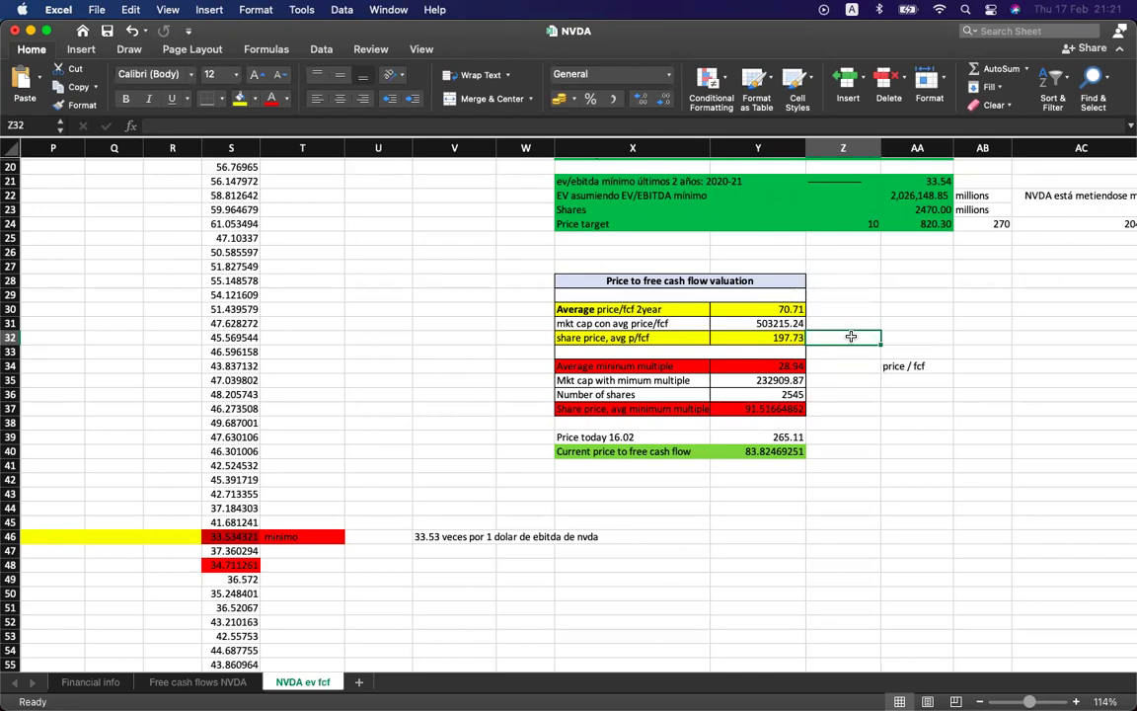
Check the open windows and the minimized Zoom windows, and return to the NVDA workbook
{"action": "key", "text": "ctrl+Up"}
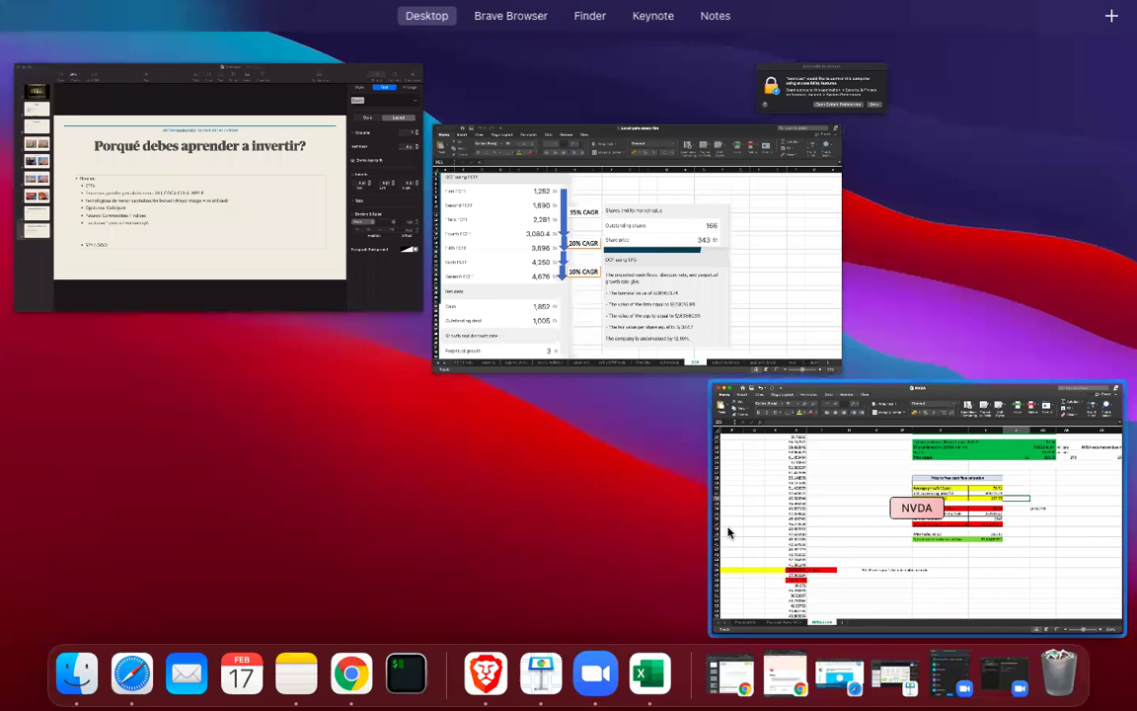
{"action": "mouse_move", "coordinate": [642, 17]}
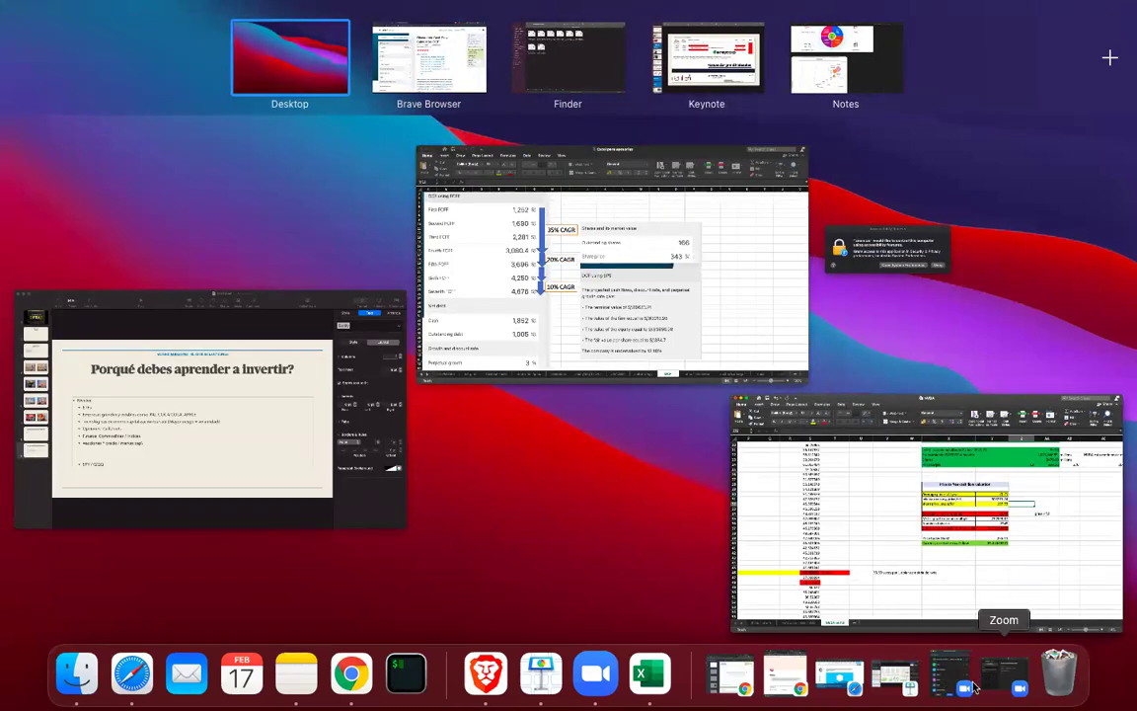
{"action": "left_click", "coordinate": [855, 605]}
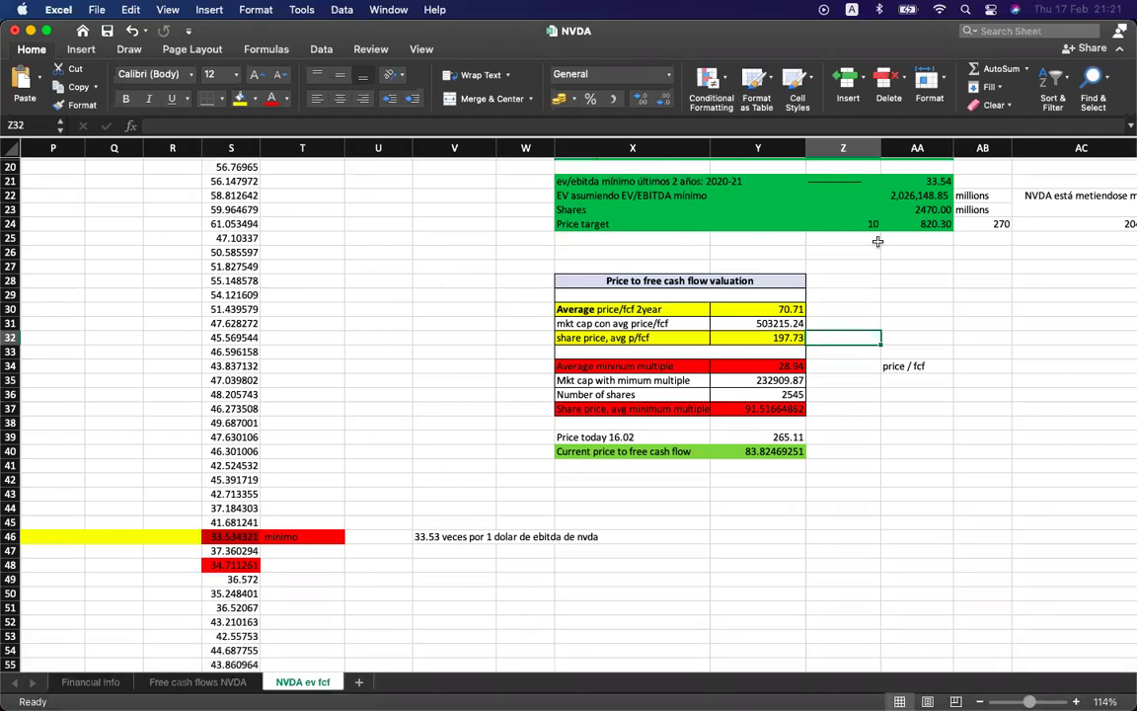
{"action": "key", "text": "ctrl+Up"}
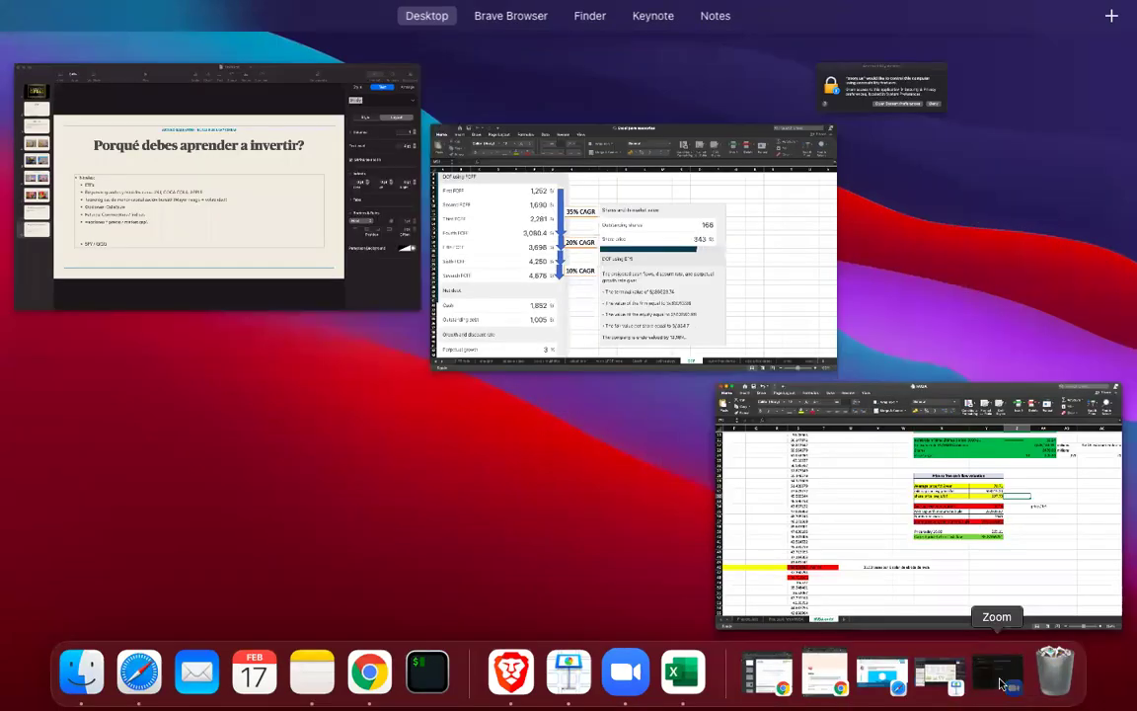
{"action": "key", "text": "Escape"}
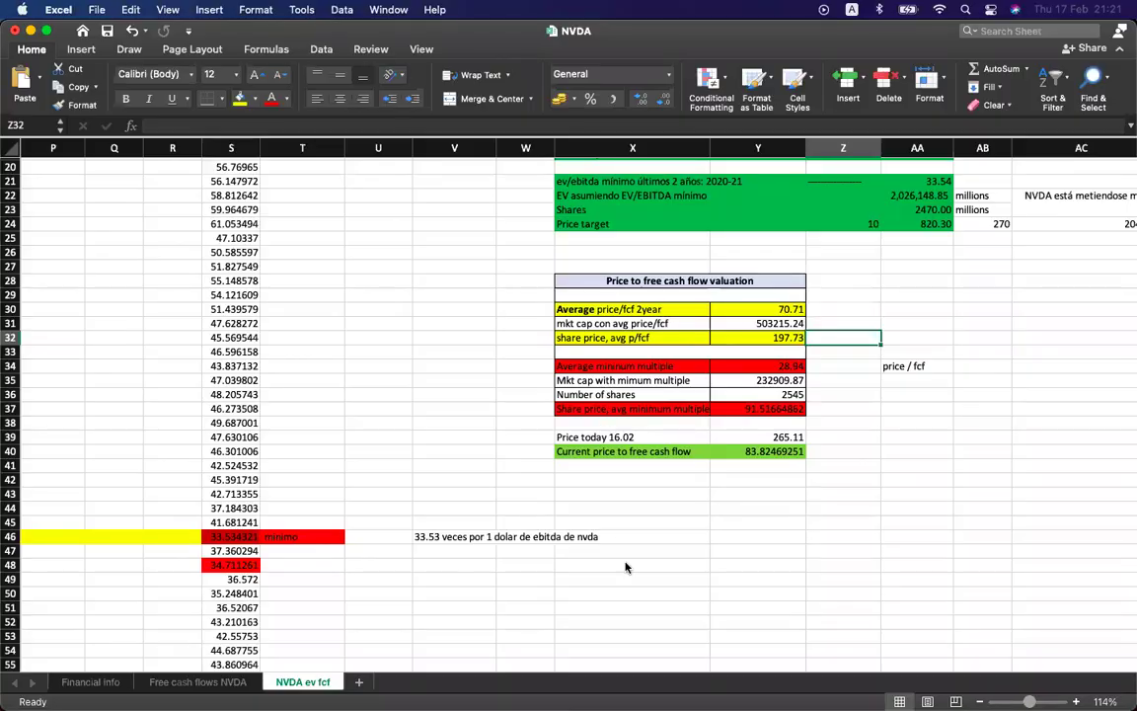
Switch to Notes and look through the process automation note on UiPath, its offerings and competing products
{"action": "key", "text": "ctrl+Up"}
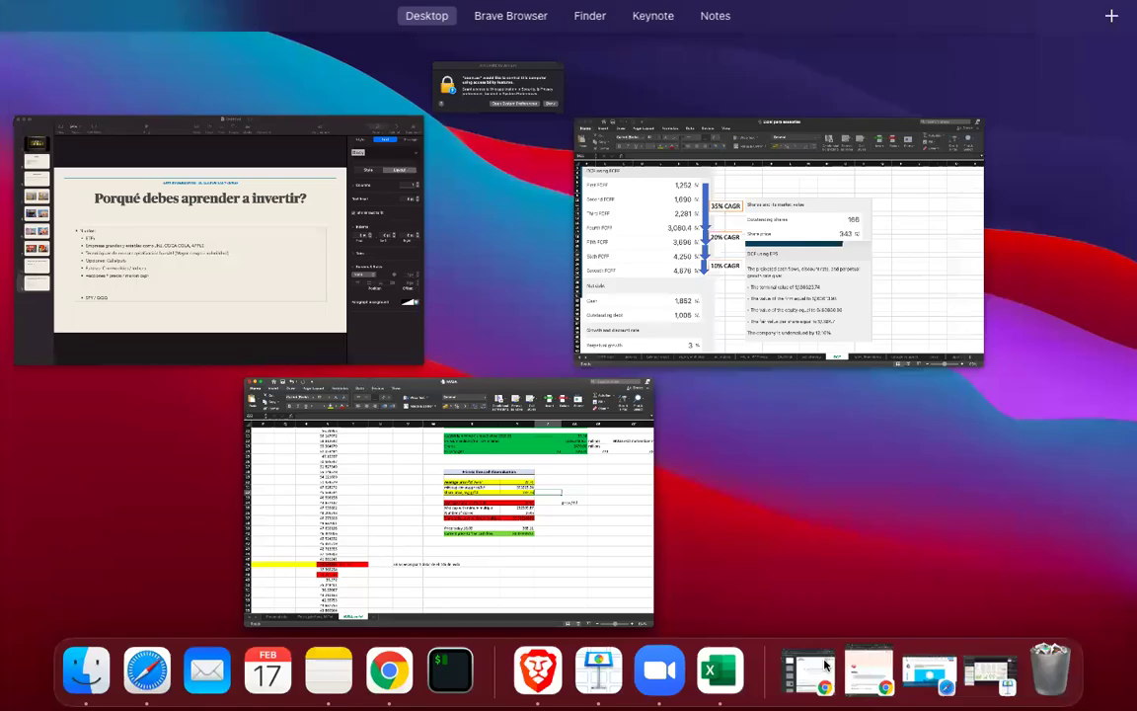
{"action": "left_click", "coordinate": [661, 673]}
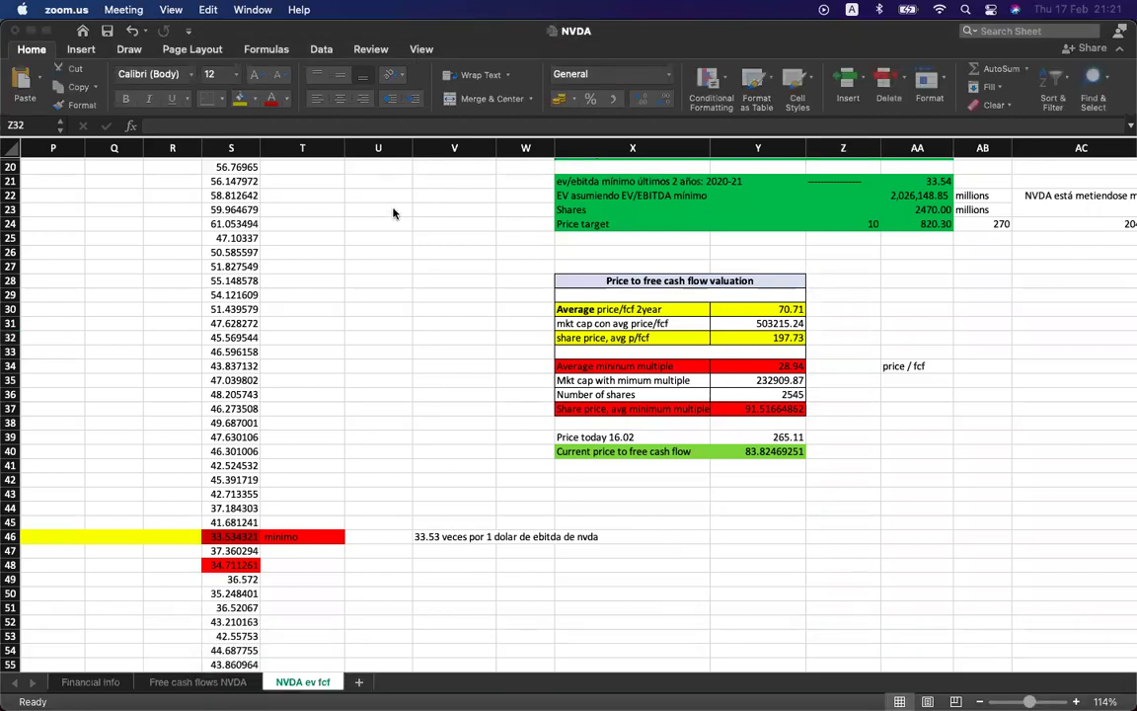
{"action": "key", "text": "ctrl+Right"}
{"action": "key", "text": "ctrl+Right"}
{"action": "key", "text": "ctrl+Right"}
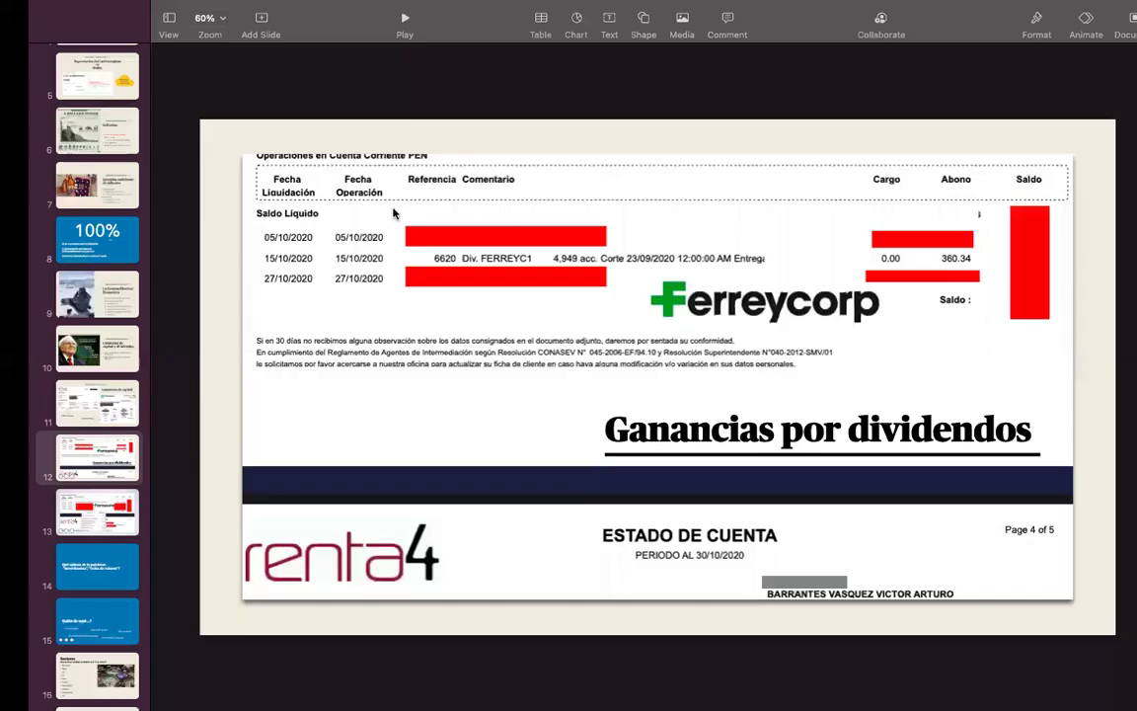
{"action": "key", "text": "ctrl+Right"}
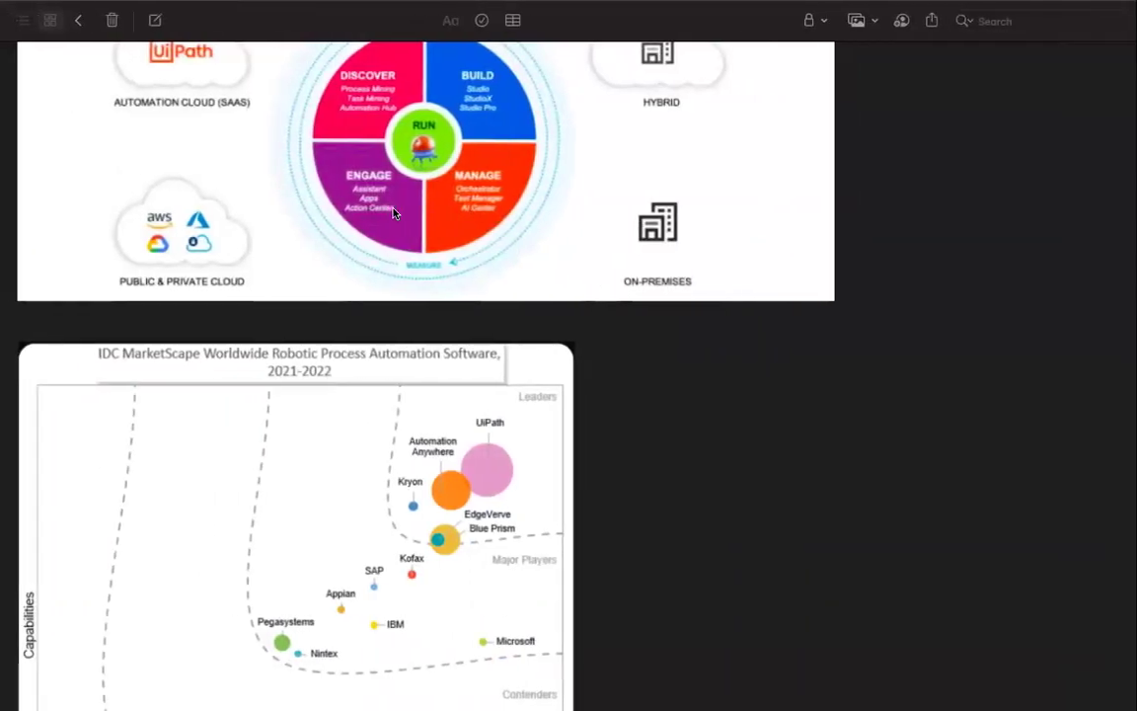
{"action": "scroll", "coordinate": [393, 213], "scroll_direction": "up", "scroll_amount": 10}
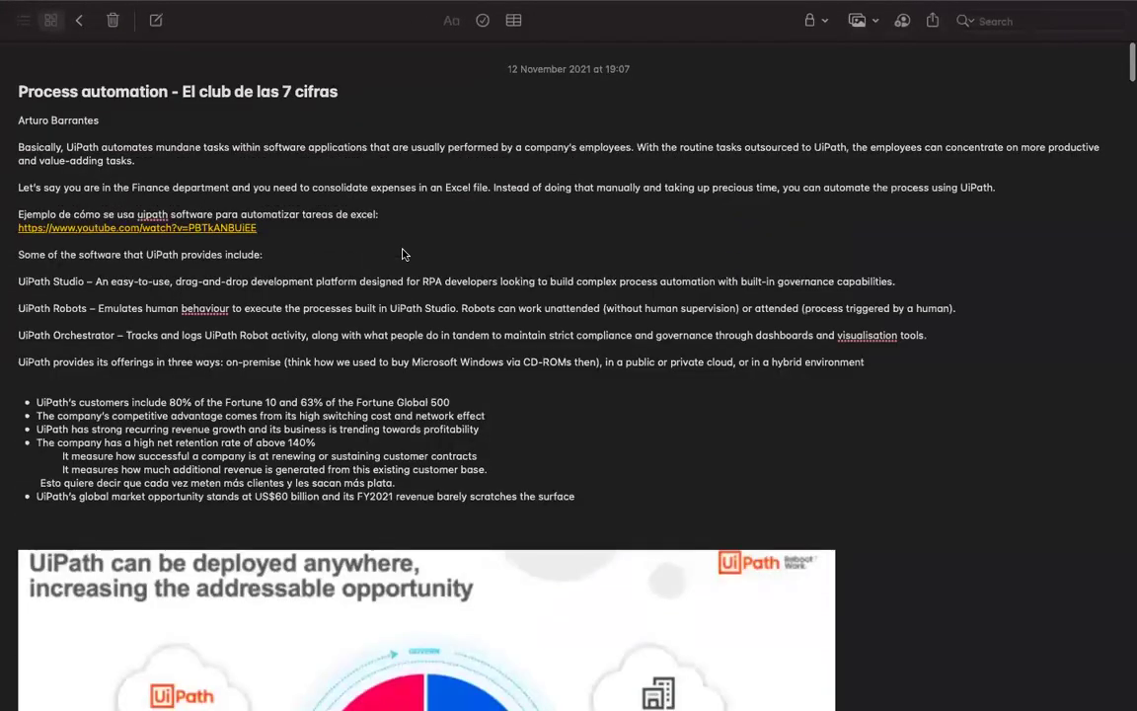
{"action": "scroll", "coordinate": [403, 254], "scroll_direction": "down", "scroll_amount": 8}
{"action": "scroll", "coordinate": [403, 254], "scroll_direction": "down", "scroll_amount": 20}
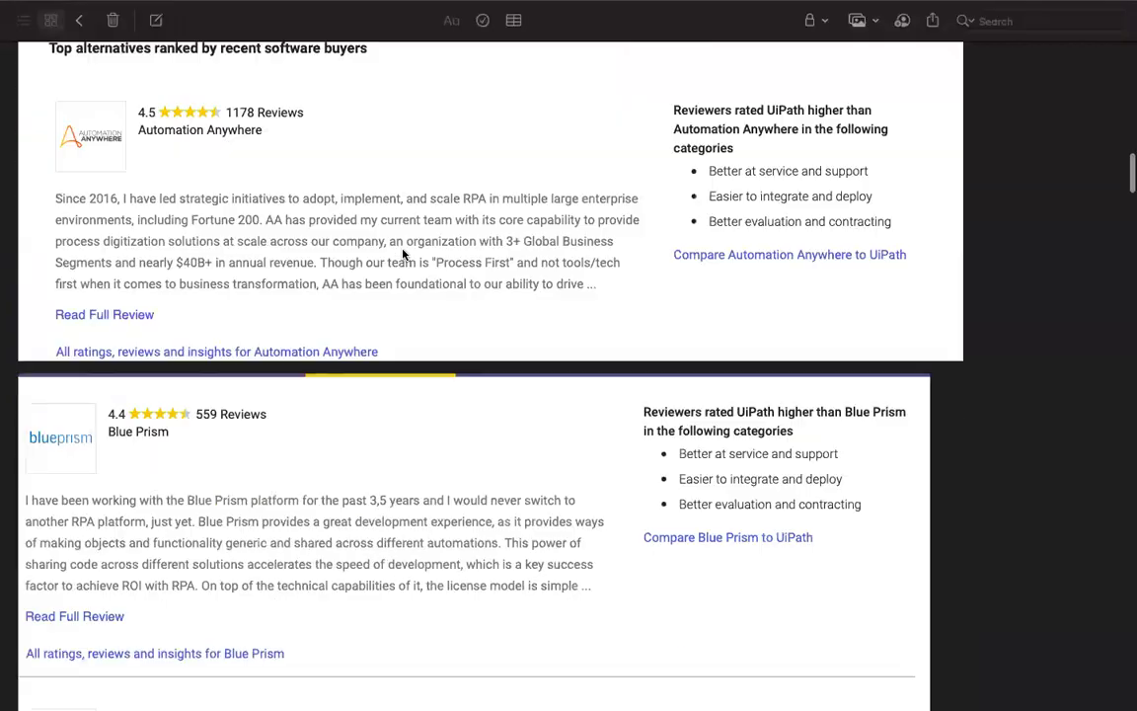
Switch to the Diplomas Coursera folder in Finder and preview the Markowitz portfolio optimization diploma
{"action": "key", "text": "ctrl+Left"}
{"action": "key", "text": "ctrl+Left"}
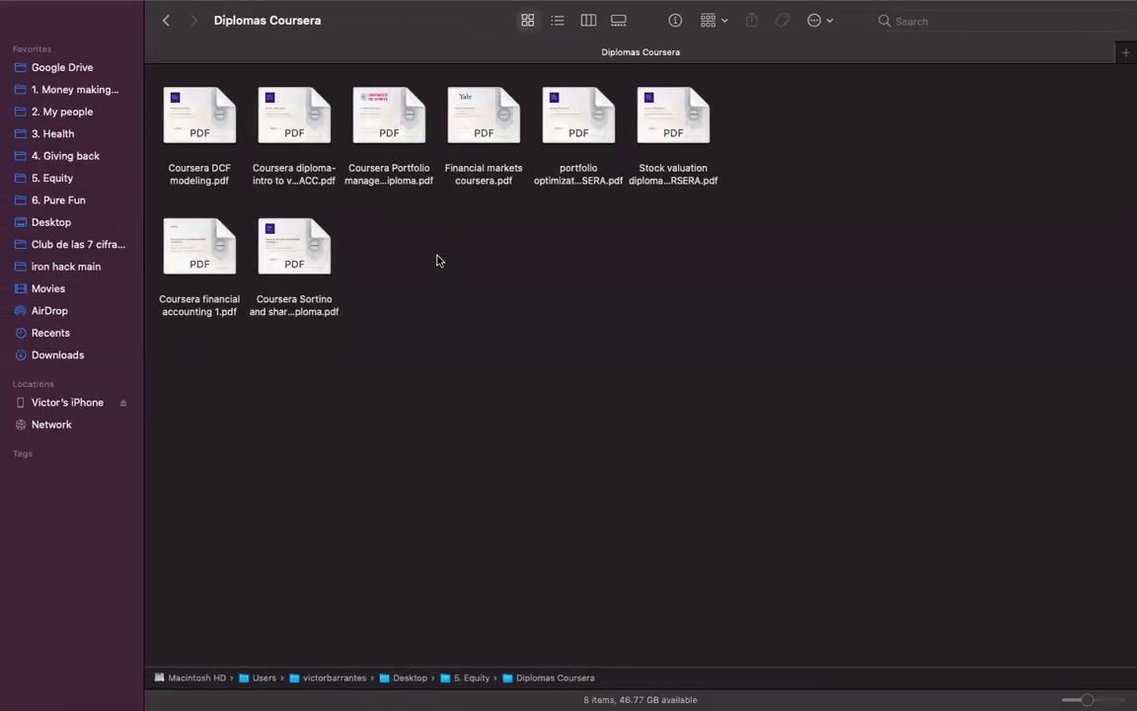
{"action": "left_click", "coordinate": [400, 115]}
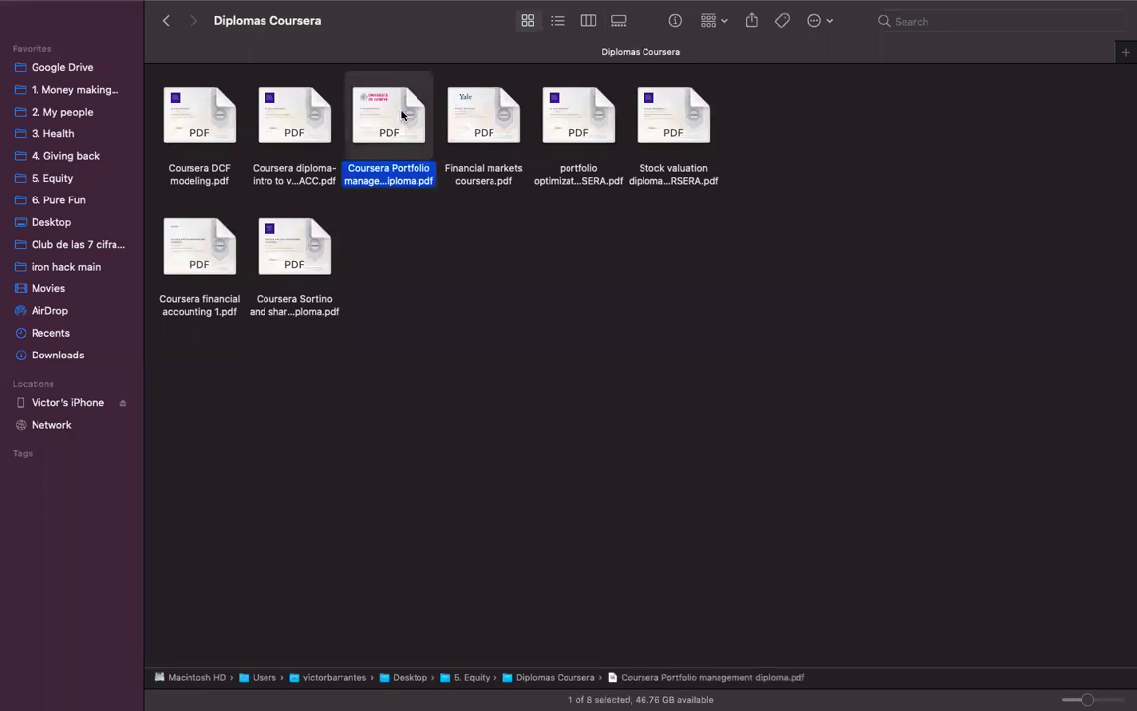
{"action": "left_click", "coordinate": [409, 245]}
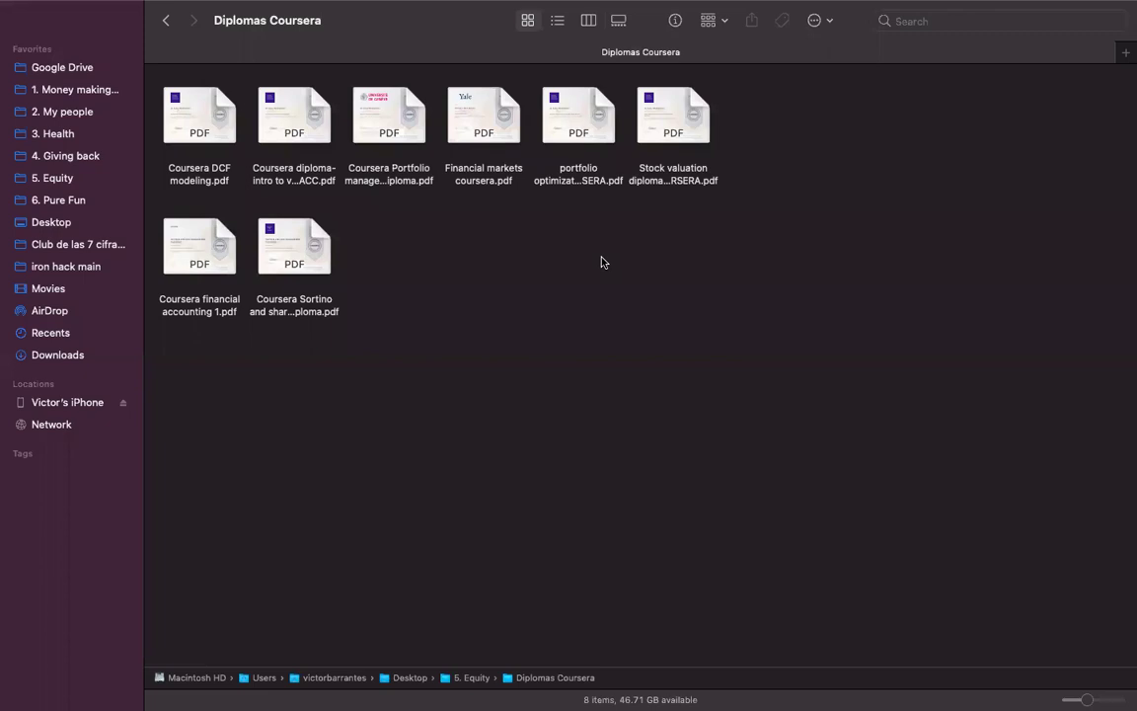
{"action": "left_click", "coordinate": [578, 131]}
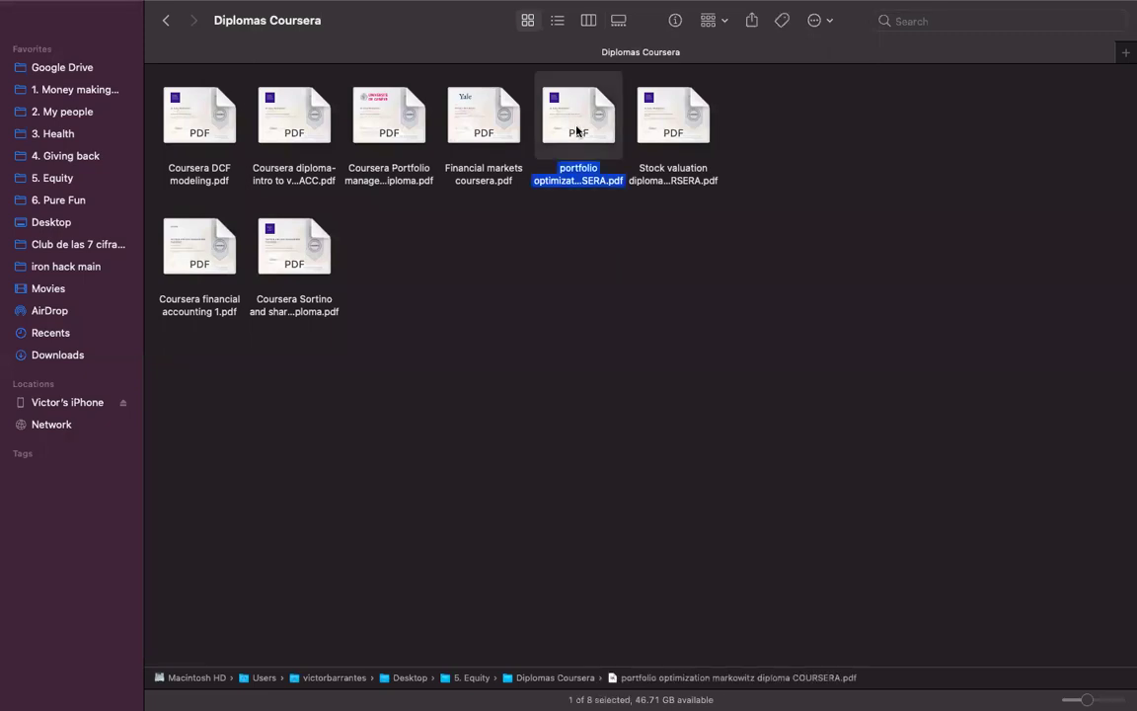
{"action": "key", "text": "space"}
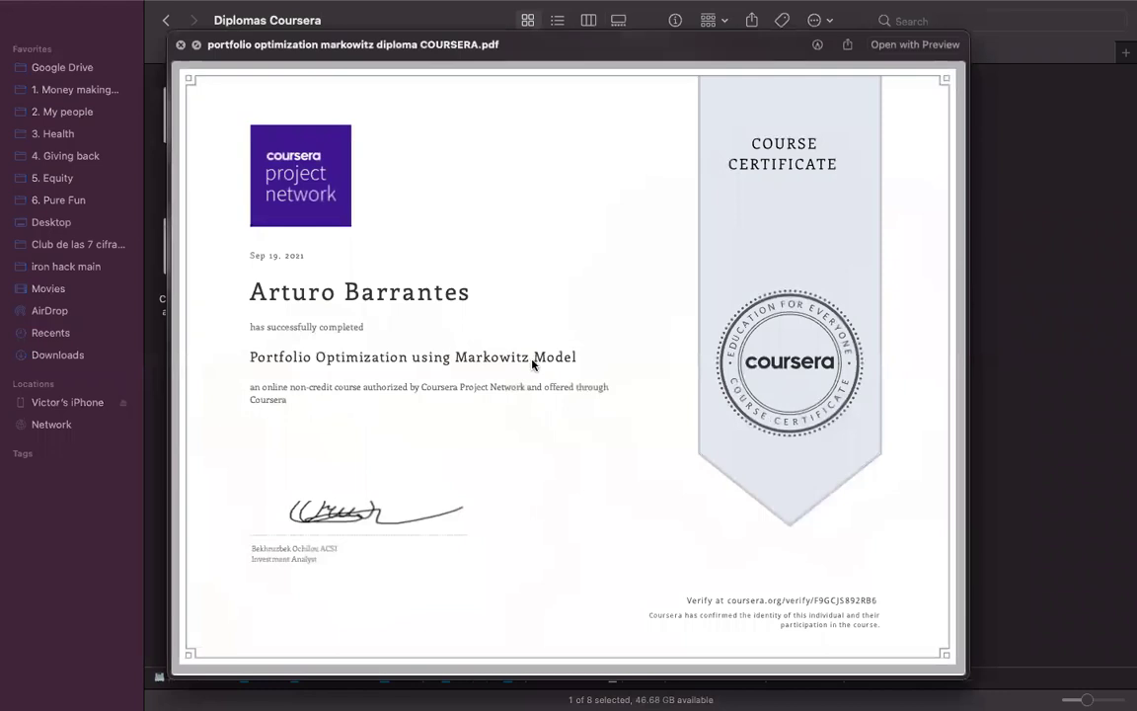
{"action": "left_click", "coordinate": [180, 46]}
Preview the Financial markets certificate and the Coursera Portfolio management diploma, closing each preview
{"action": "left_click", "coordinate": [491, 125]}
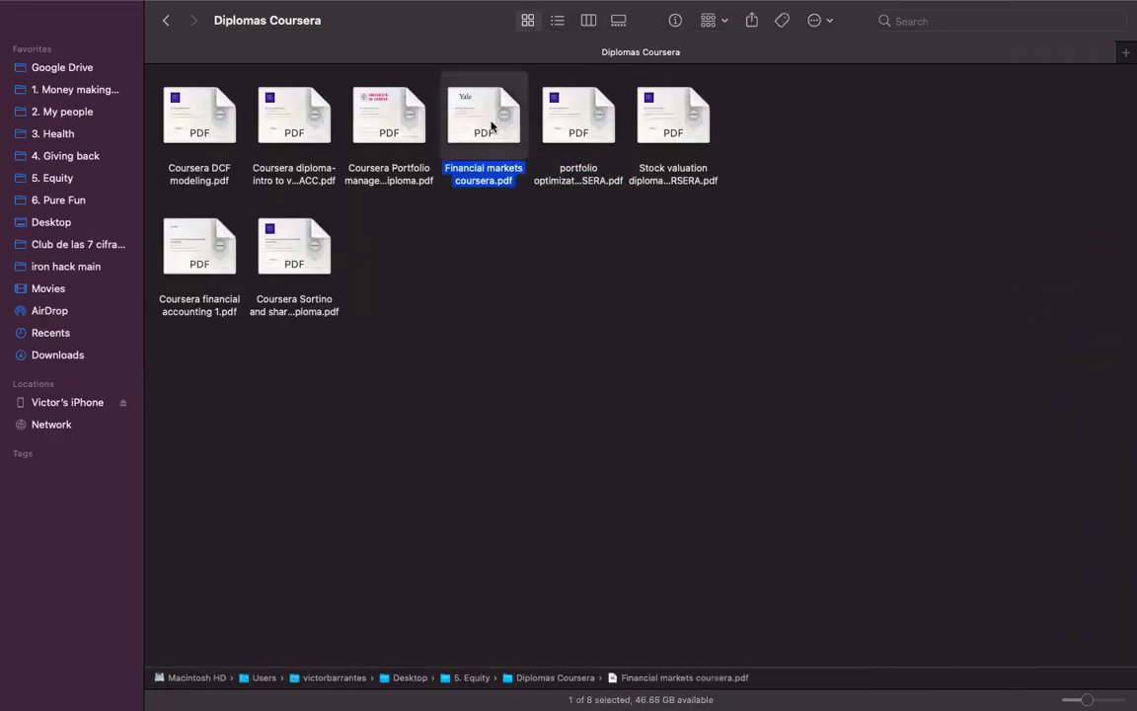
{"action": "key", "text": "space"}
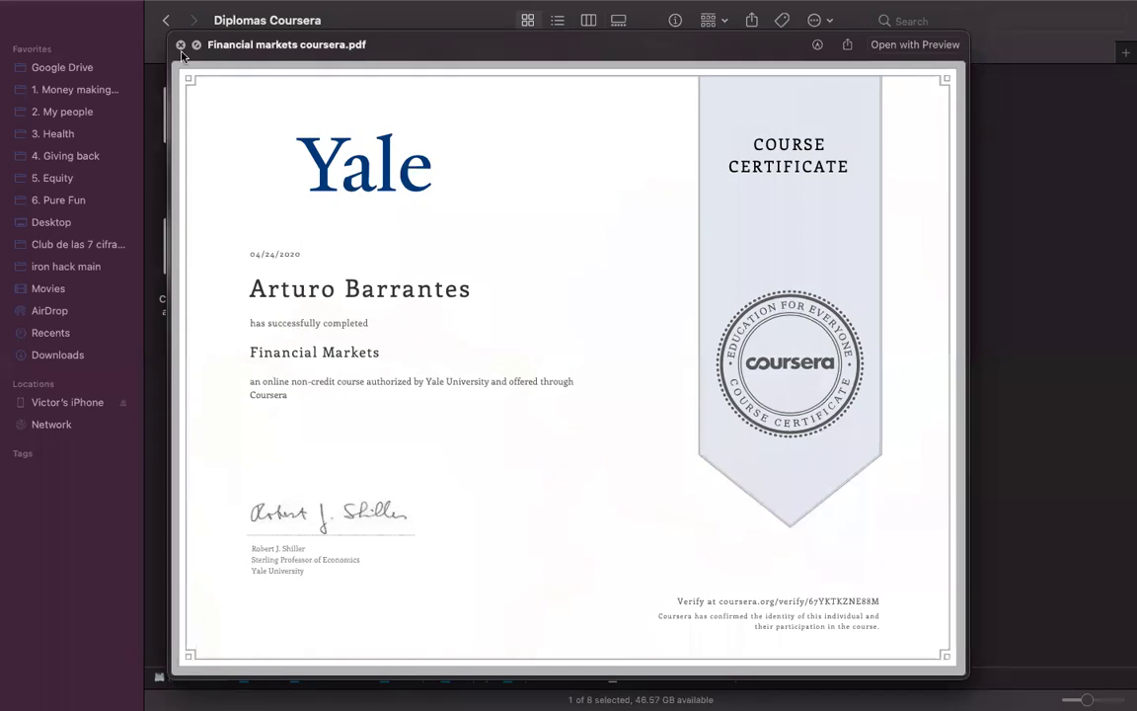
{"action": "key", "text": "space"}
{"action": "left_click", "coordinate": [403, 120]}
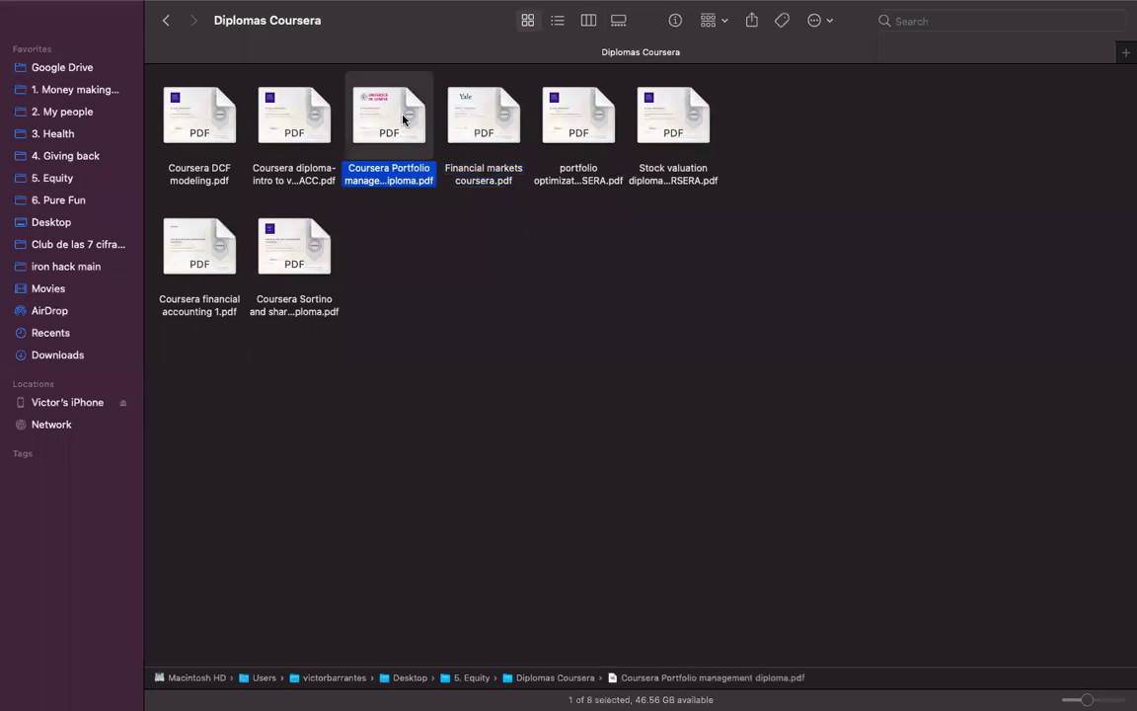
{"action": "key", "text": "space"}
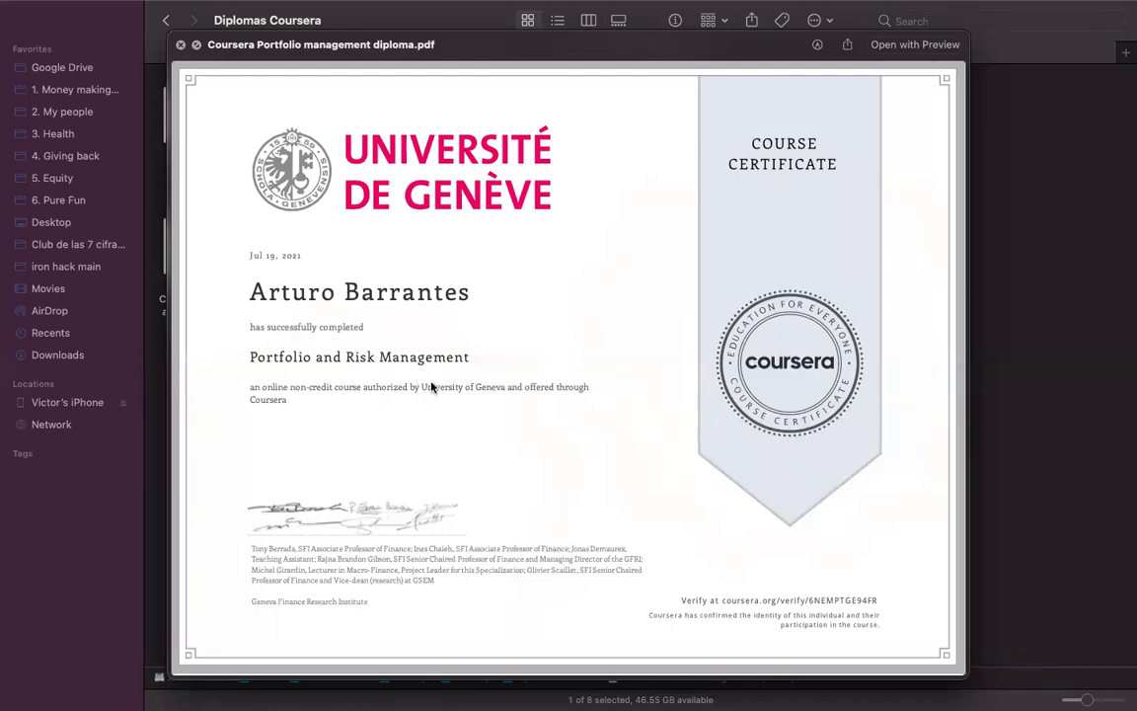
{"action": "left_click", "coordinate": [179, 45]}
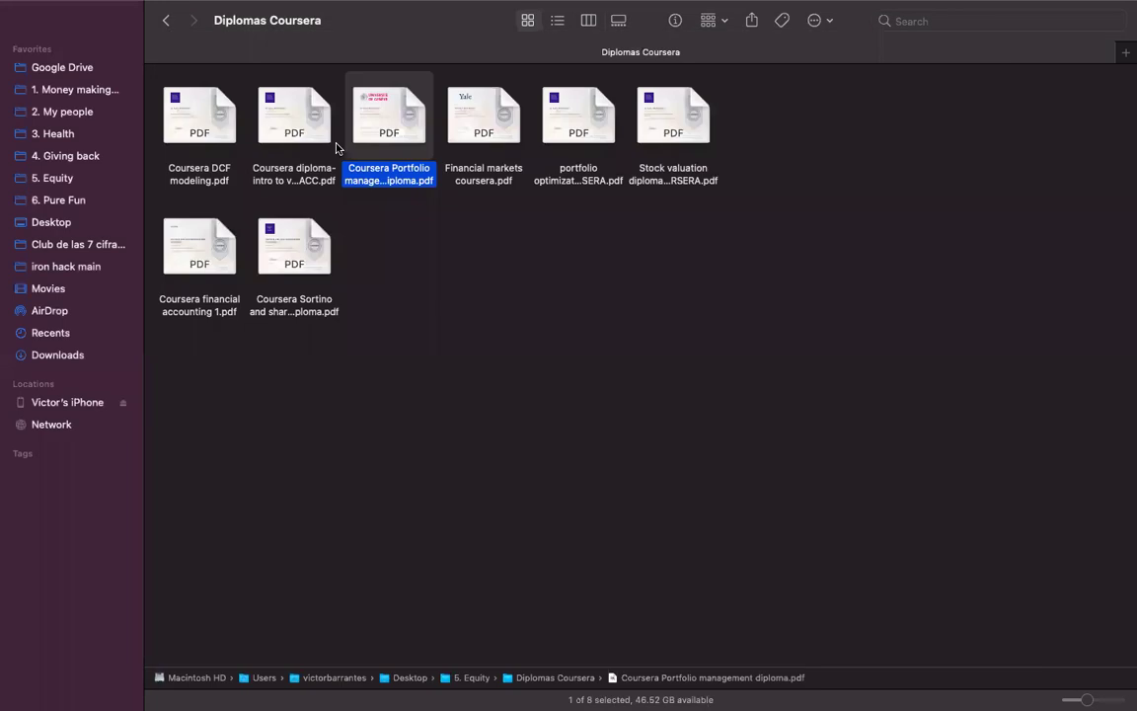
Preview the Coursera financial accounting 1 and Stock valuation diploma PDFs, closing each preview
{"action": "left_click", "coordinate": [201, 258]}
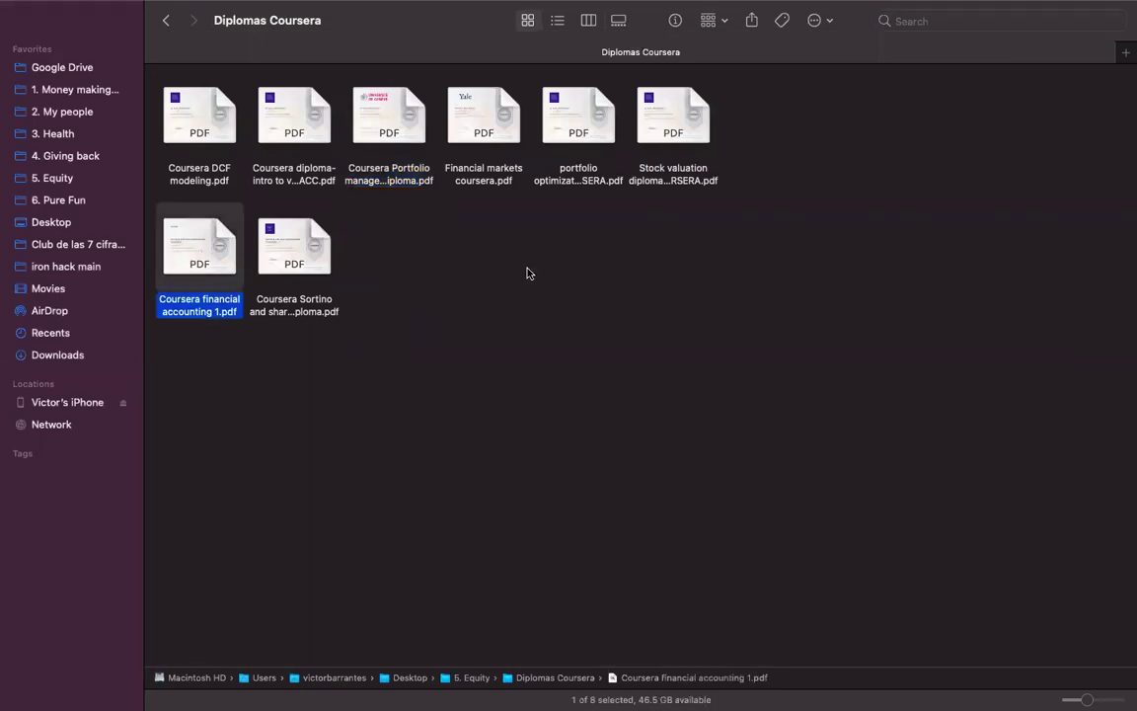
{"action": "key", "text": "space"}
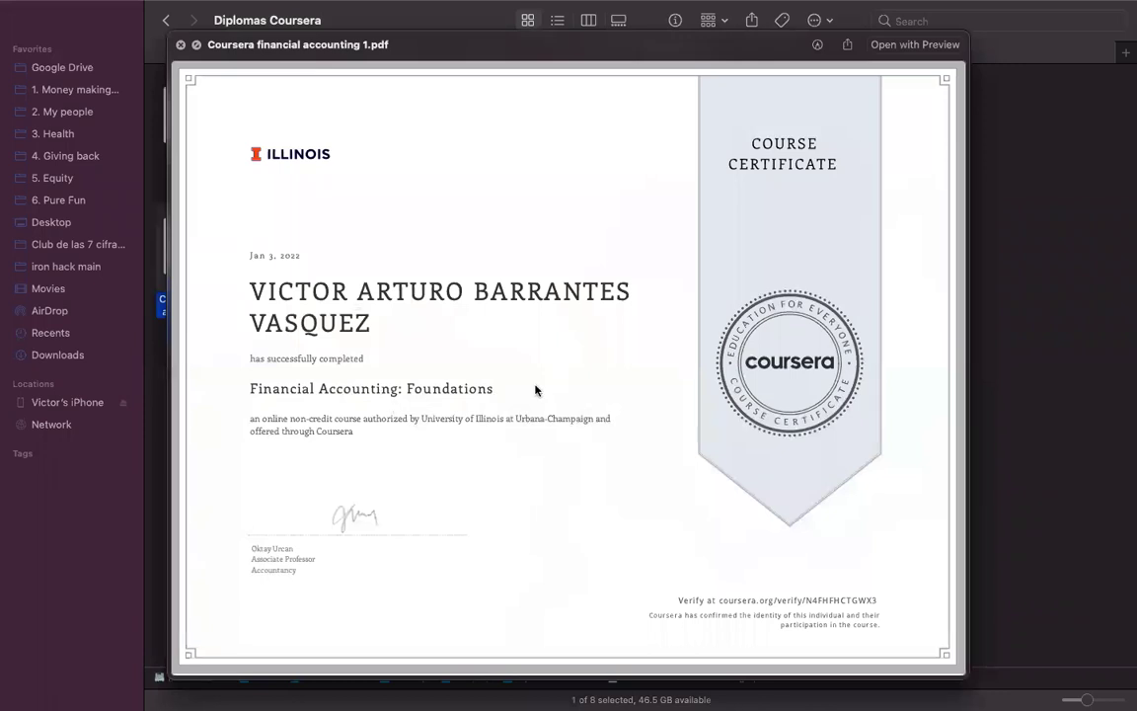
{"action": "left_click", "coordinate": [181, 44]}
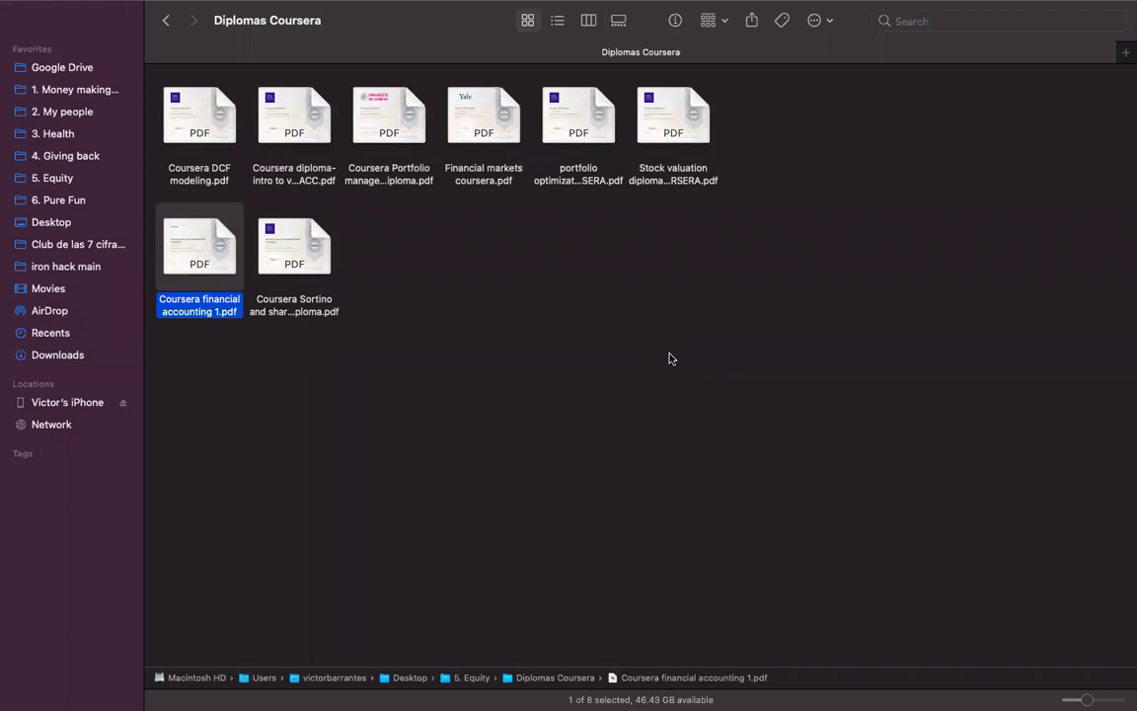
{"action": "left_click", "coordinate": [680, 124]}
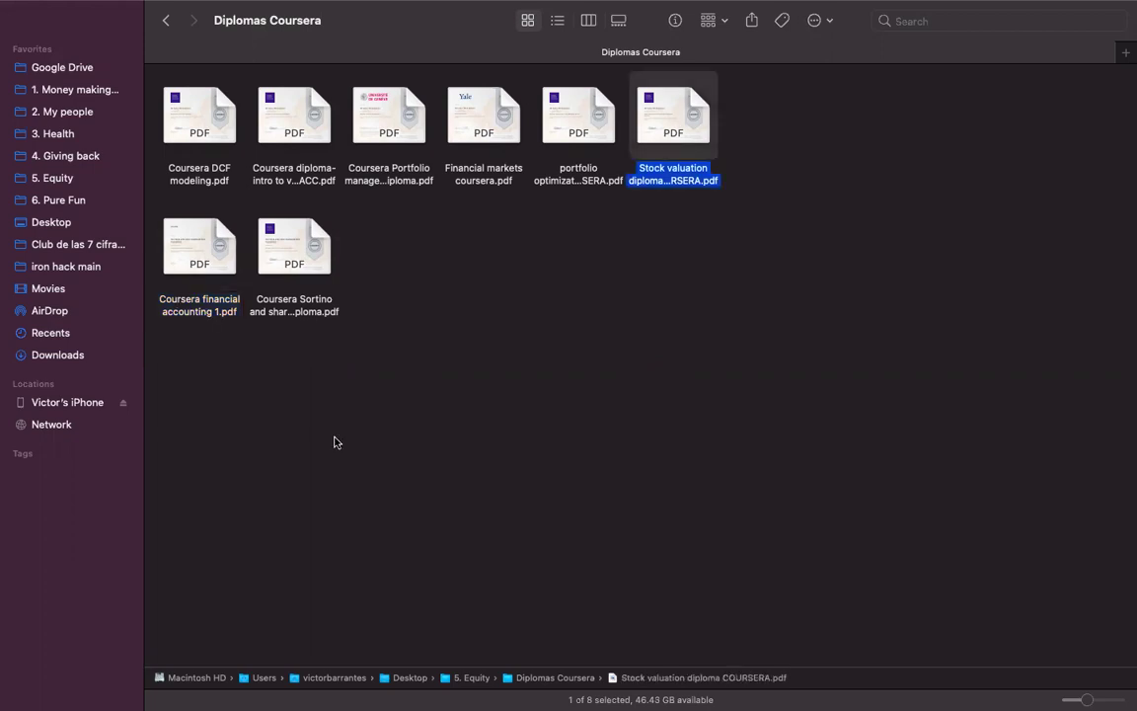
{"action": "key", "text": "space"}
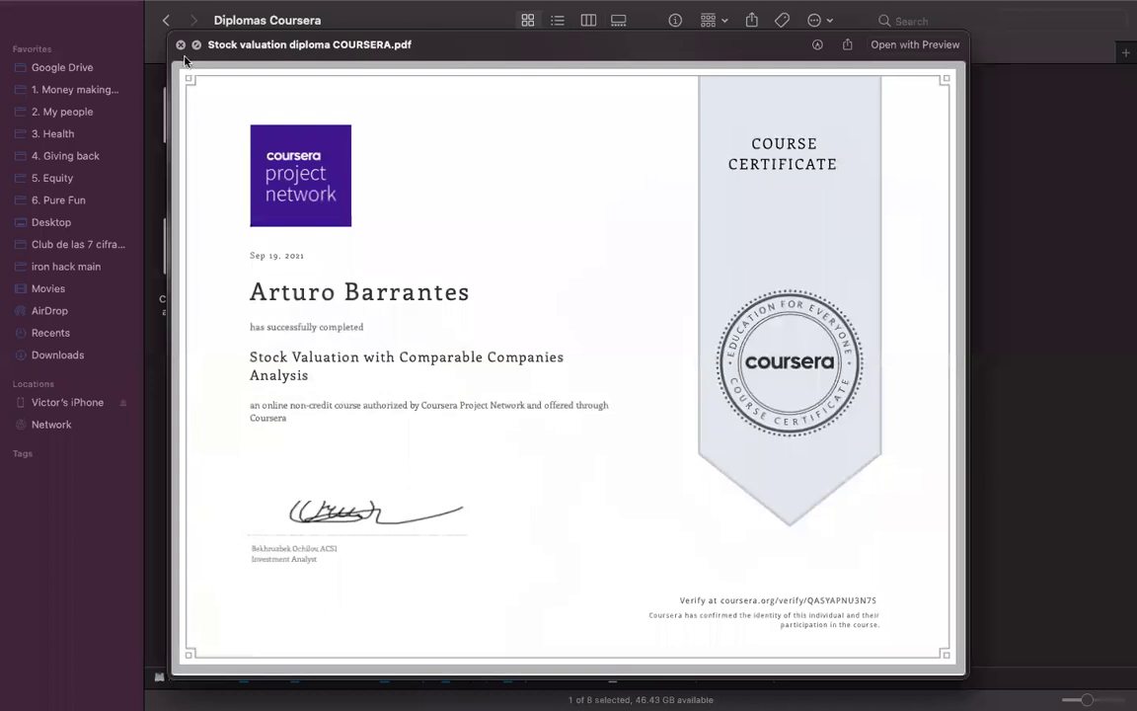
{"action": "key", "text": "space"}
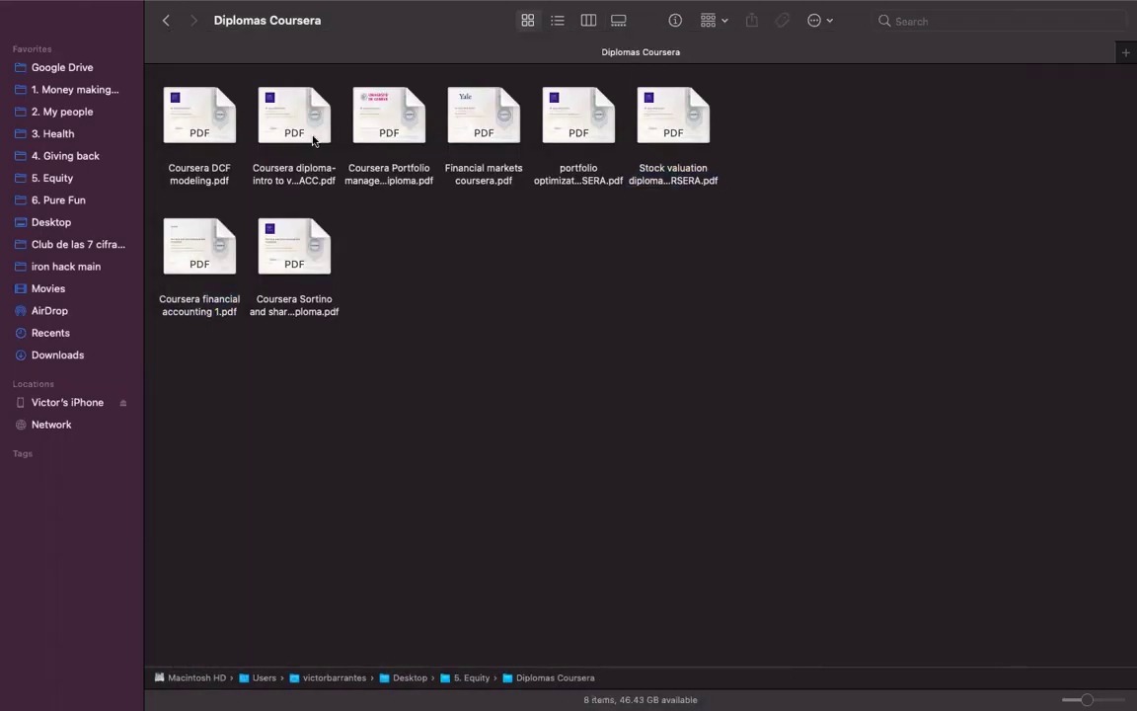
Preview the diploma for the introduction to valuation with WACC, close it and clear the file selection
{"action": "left_click", "coordinate": [308, 135]}
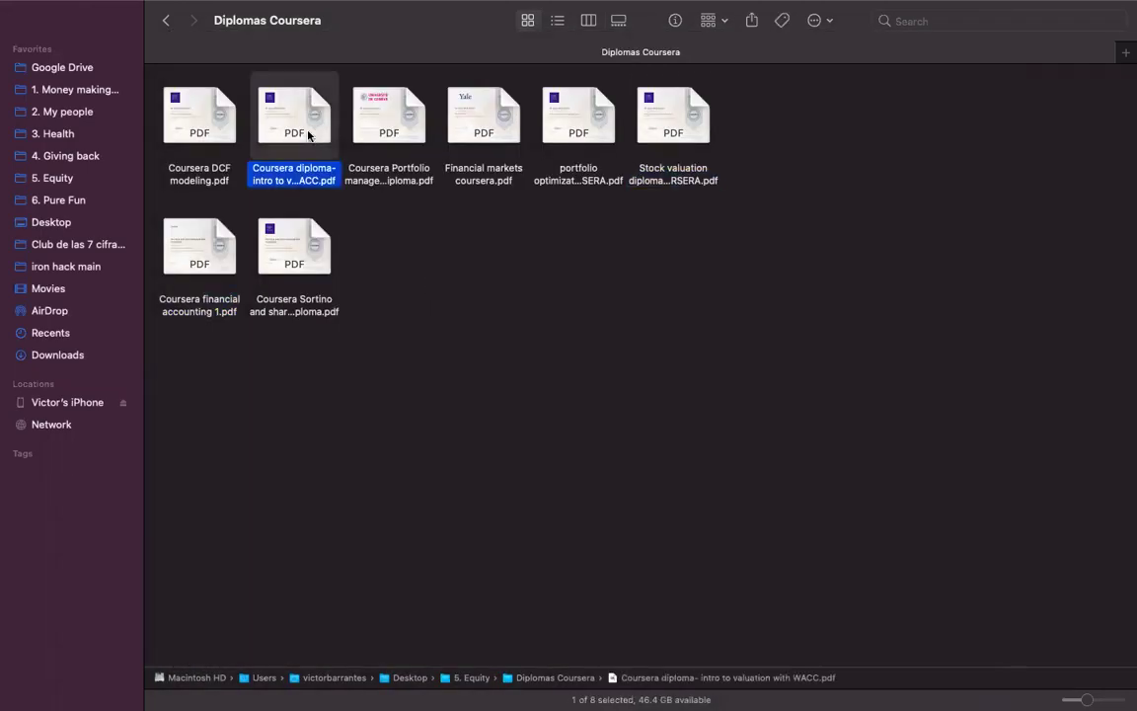
{"action": "key", "text": "space"}
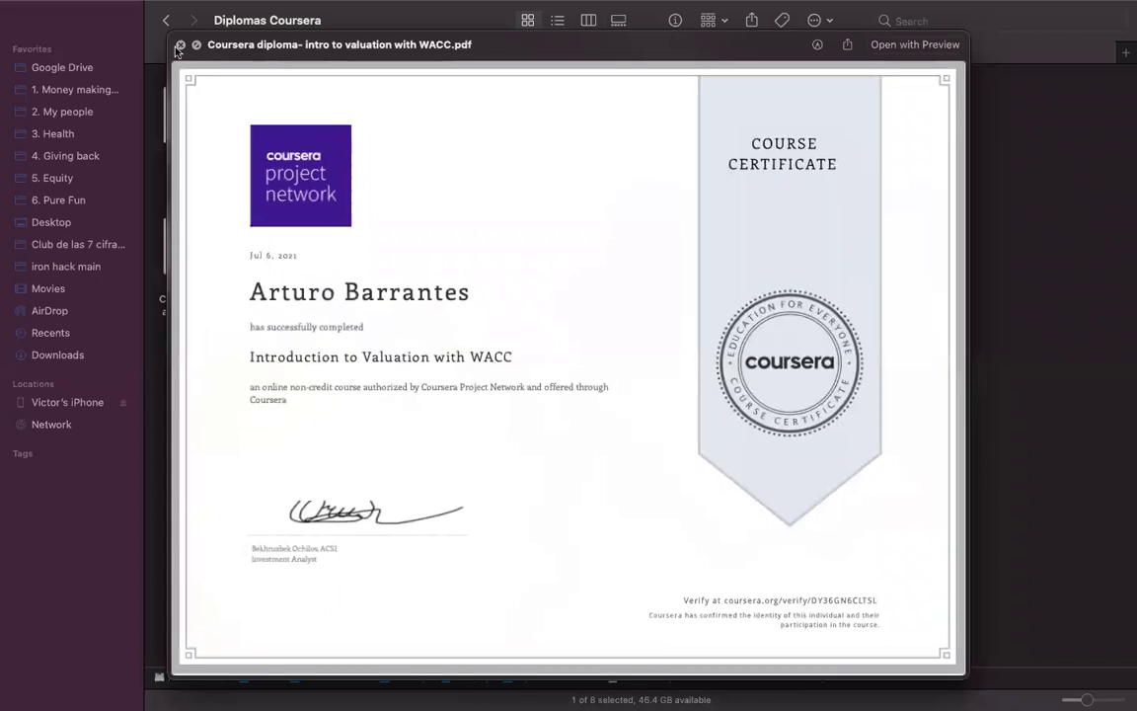
{"action": "left_click", "coordinate": [181, 45]}
{"action": "left_click", "coordinate": [664, 351]}
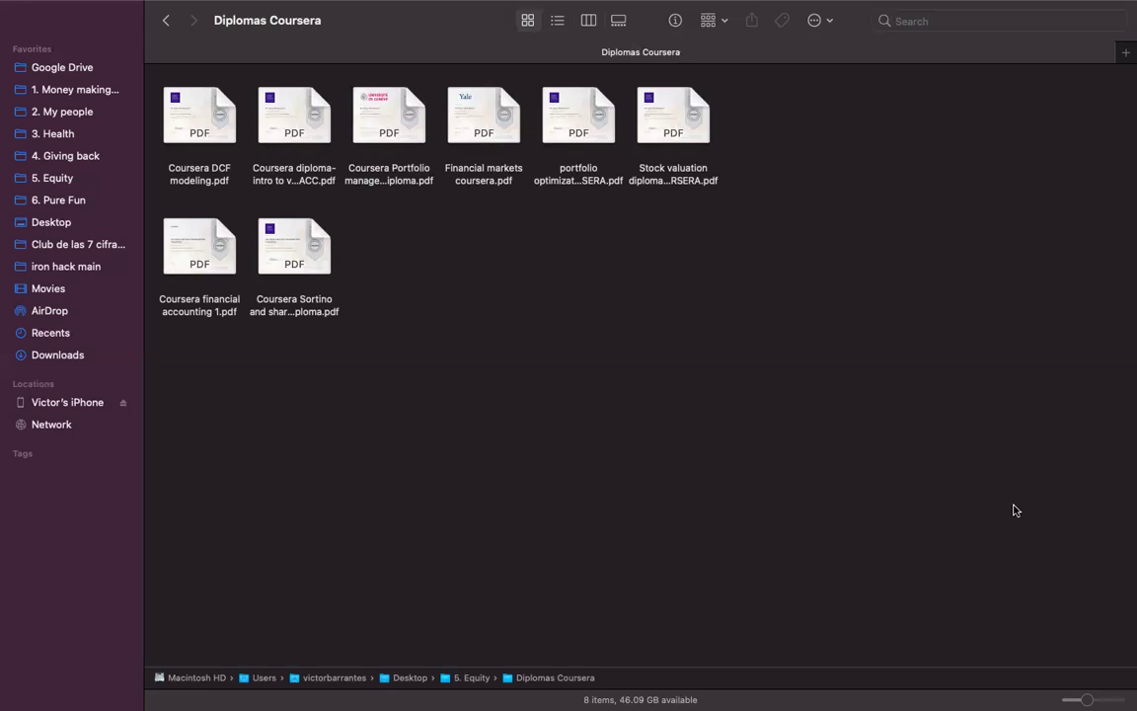
Find thinkorswim with the system search and launch it
{"action": "key", "text": "super+space"}
{"action": "type", "text": "t"}
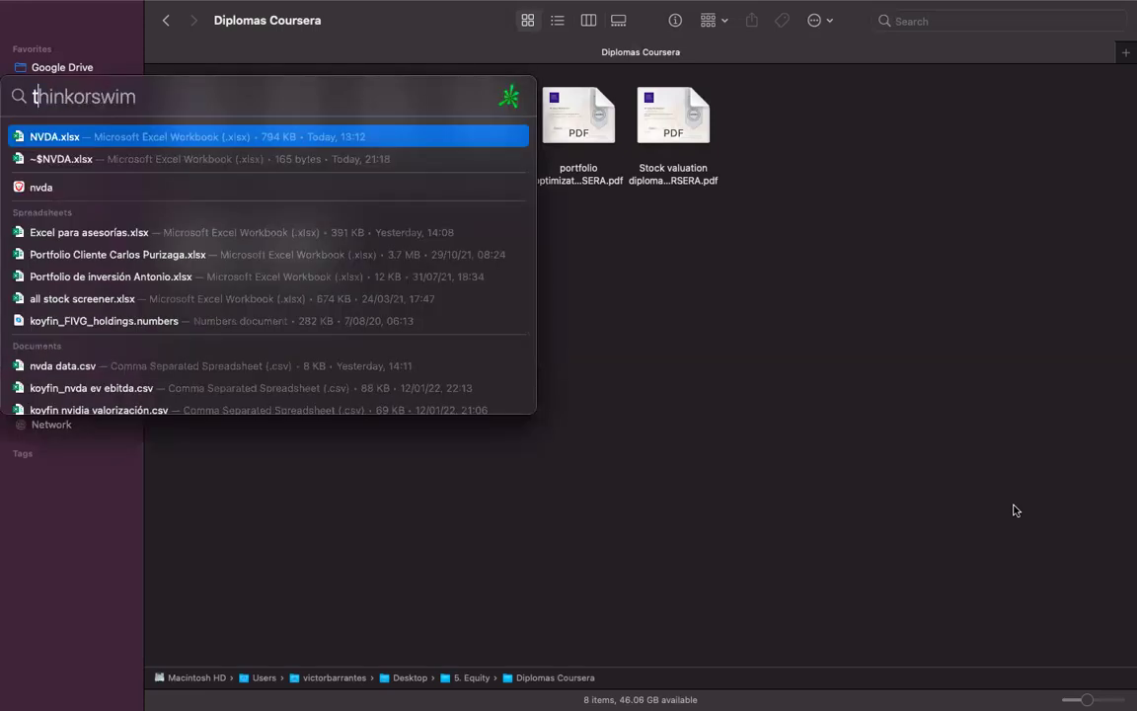
{"action": "key", "text": "Return"}
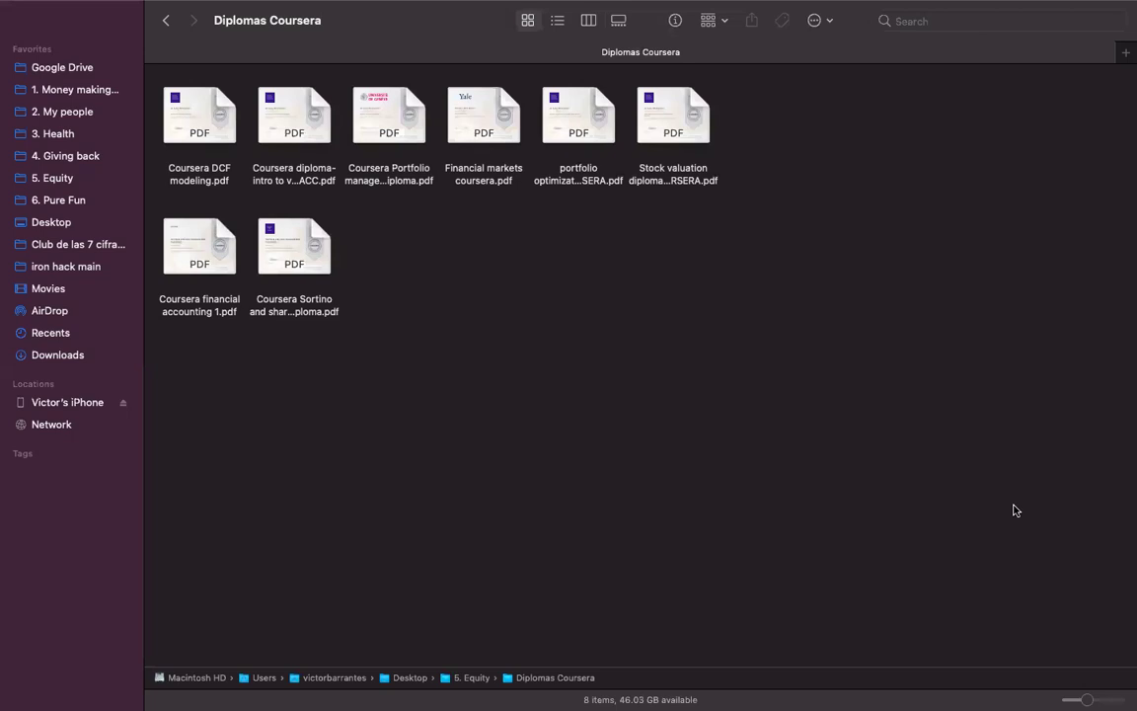
Check the open windows and return to the NVDA workbook in Excel
{"action": "key", "text": "ctrl+Up"}
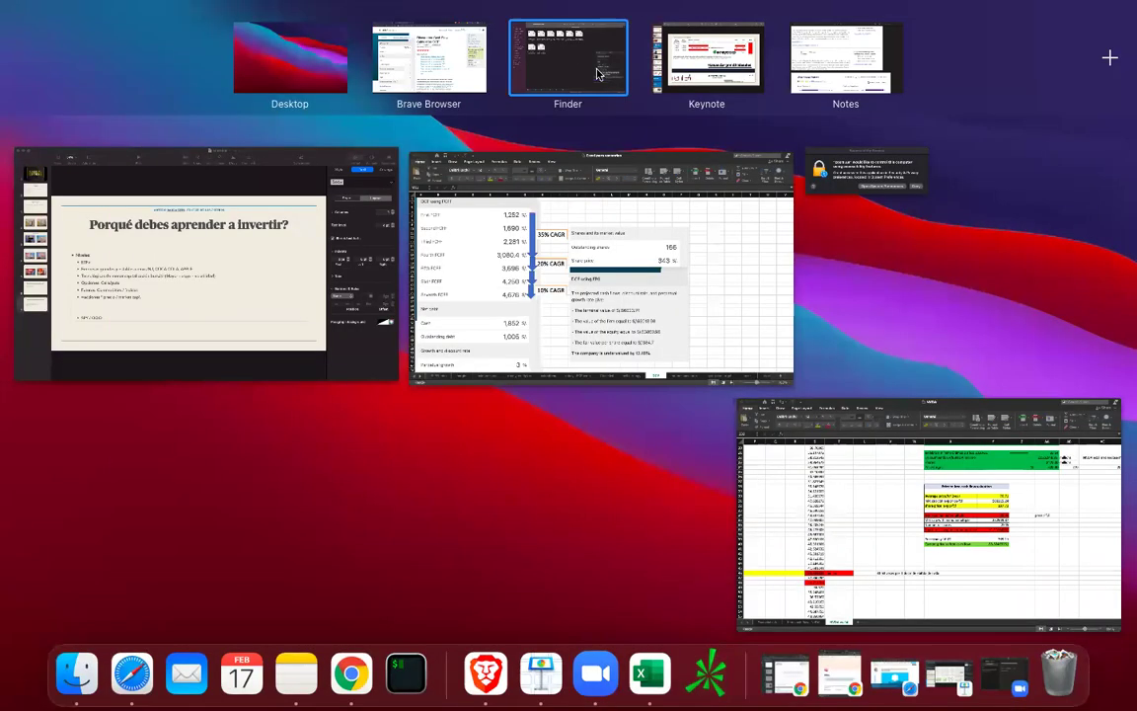
{"action": "left_click", "coordinate": [601, 78]}
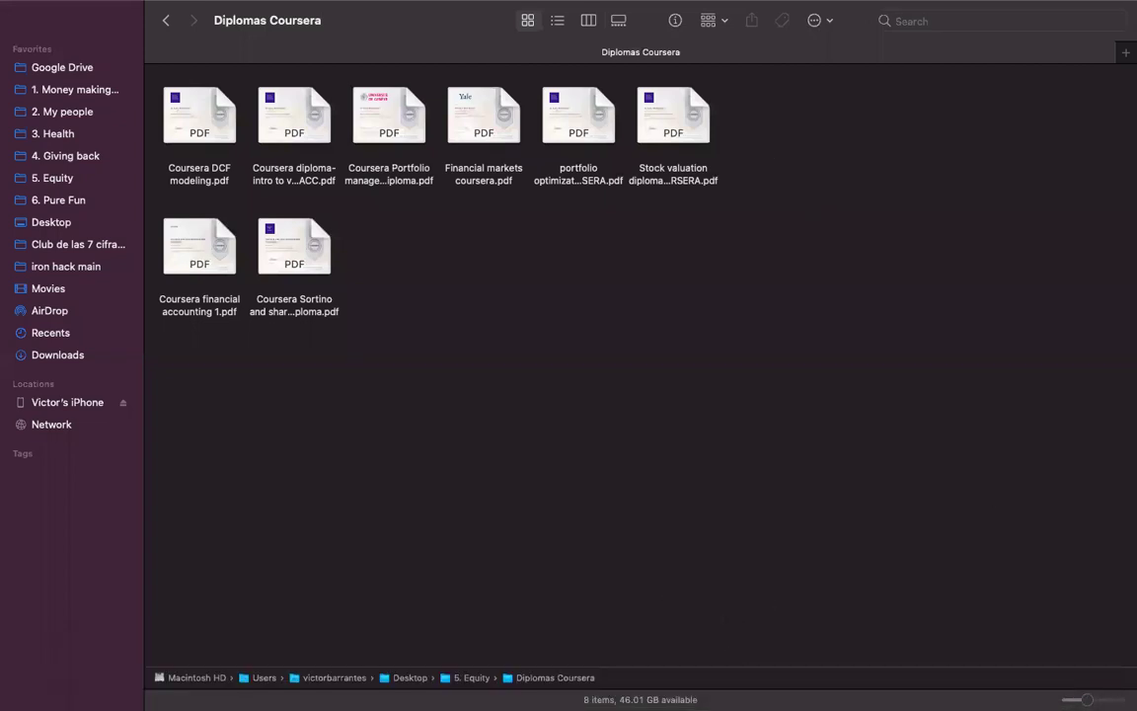
{"action": "key", "text": "ctrl+Left"}
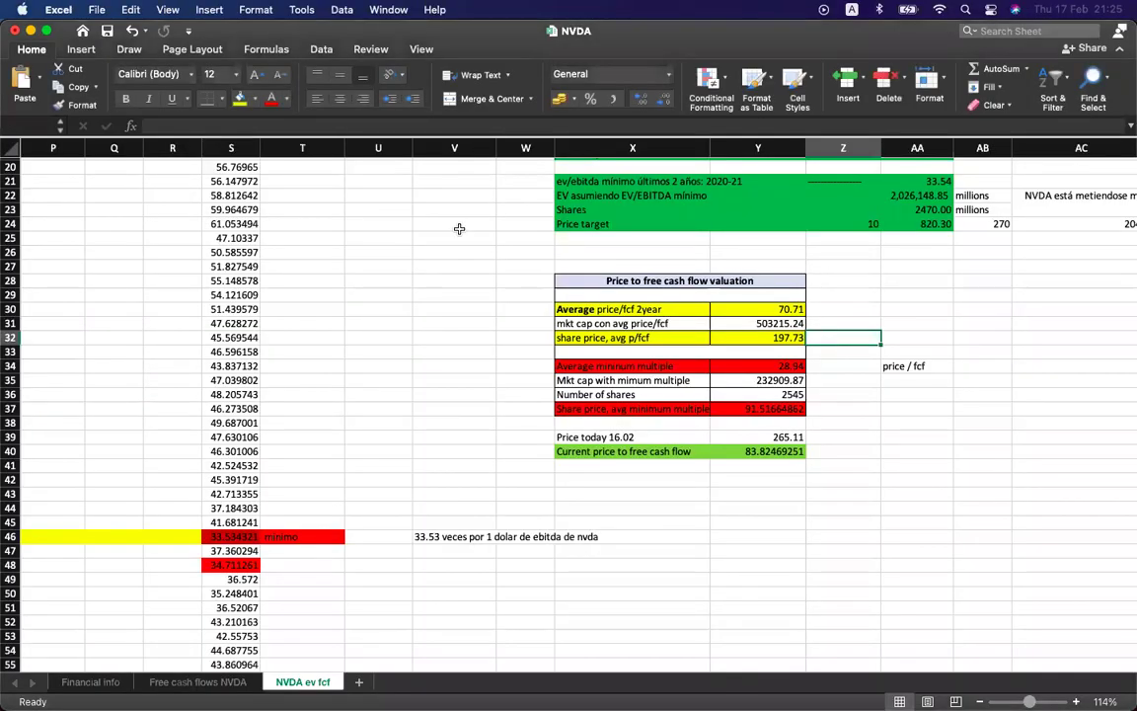
{"action": "left_click", "coordinate": [457, 228]}
{"action": "left_click", "coordinate": [441, 241]}
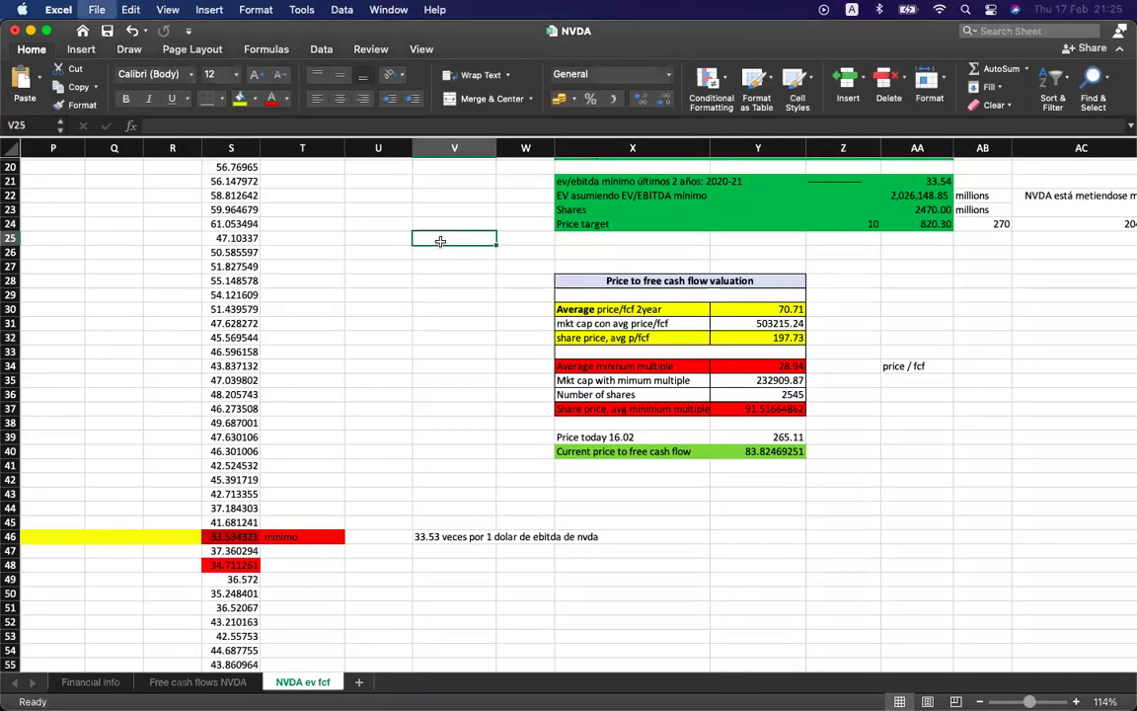
{"action": "key", "text": "Down"}
{"action": "key", "text": "Down"}
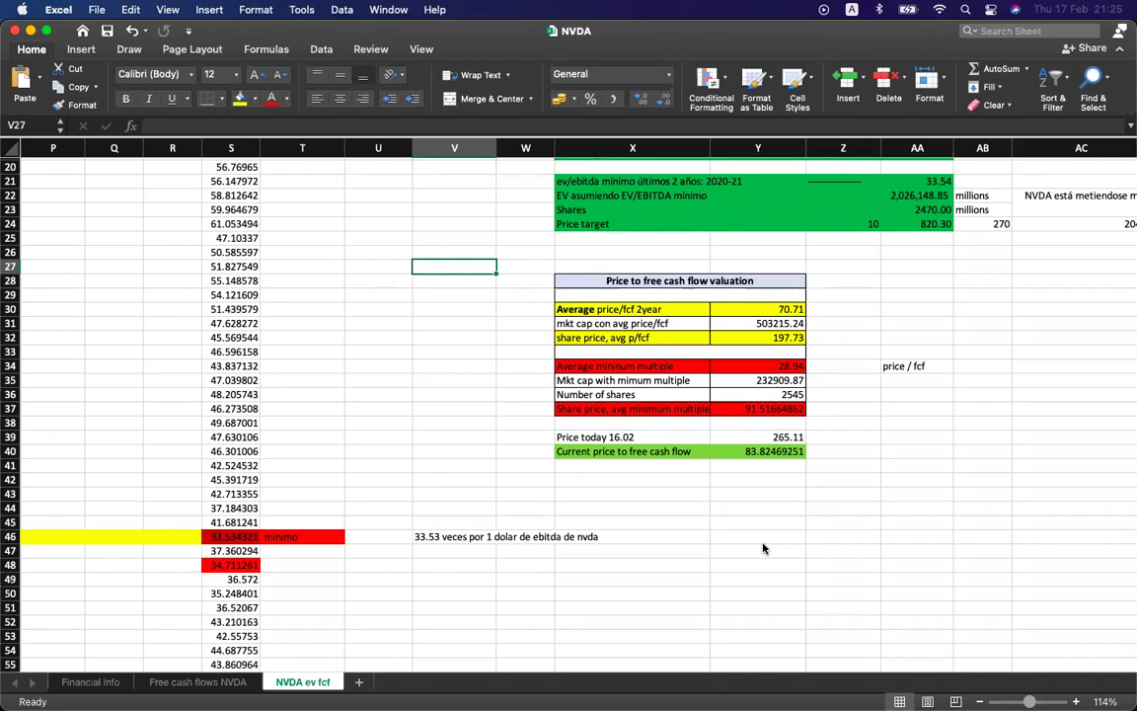
{"action": "left_click", "coordinate": [385, 407]}
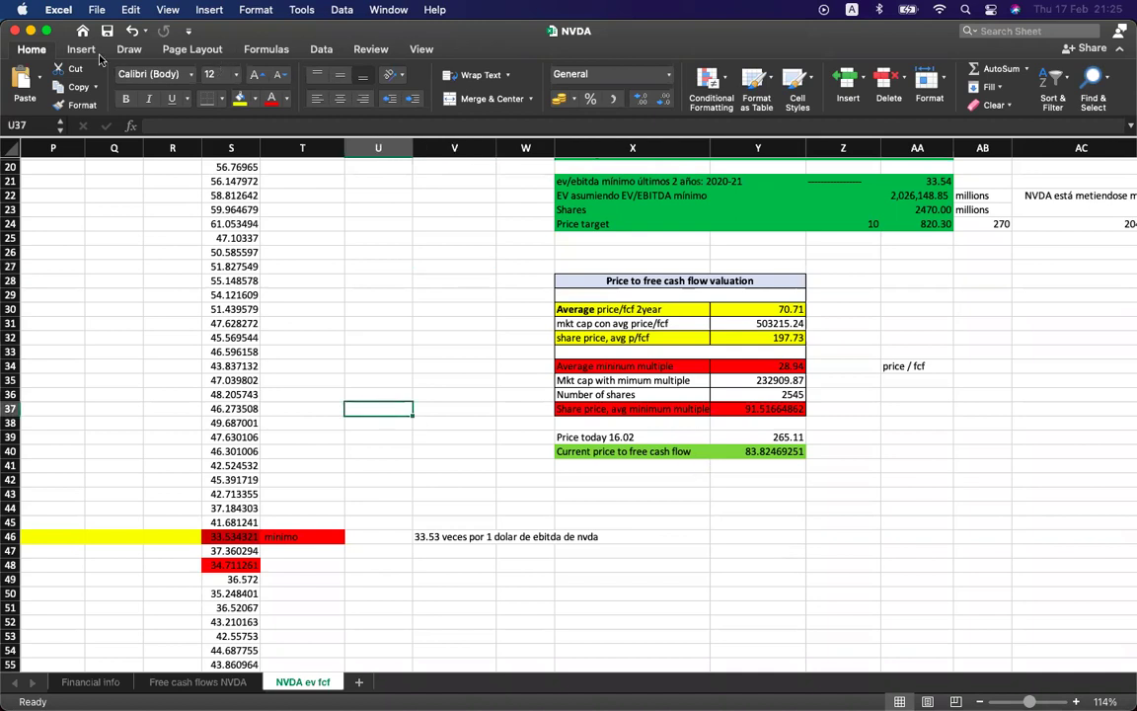
Hide Excel and switch to the Keynote presentation showing the slide "Porqué debes aprender a invertir?"
{"action": "left_click", "coordinate": [422, 268]}
{"action": "key", "text": "super+h"}
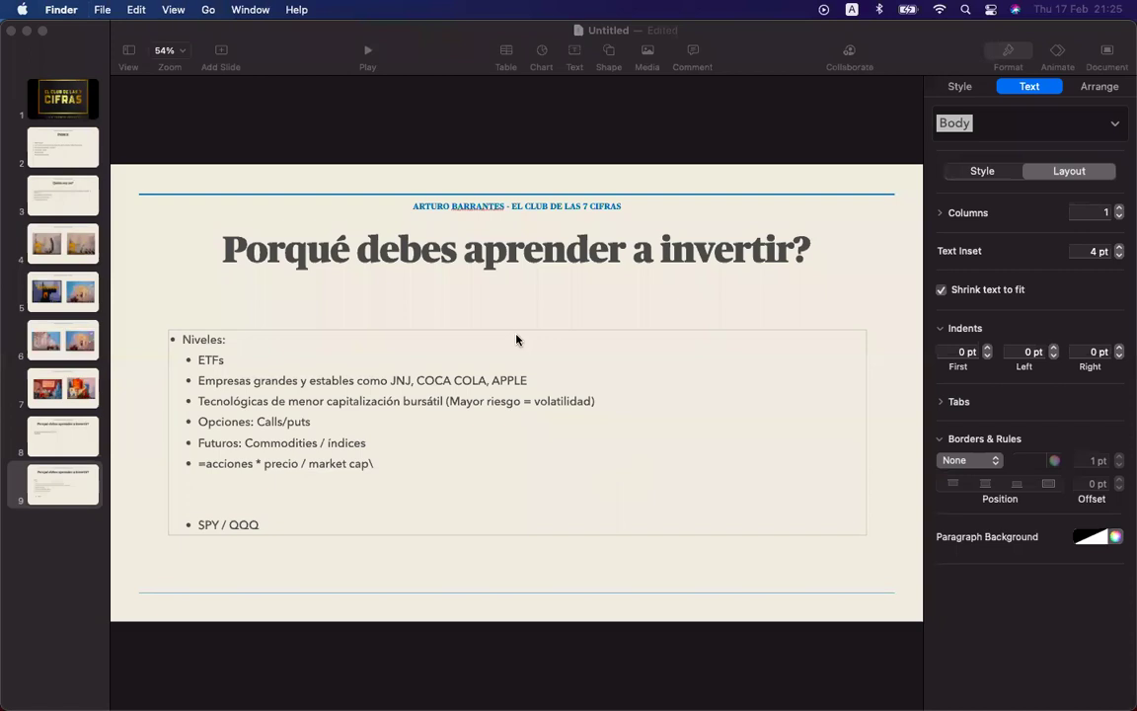
{"action": "left_click", "coordinate": [512, 298]}
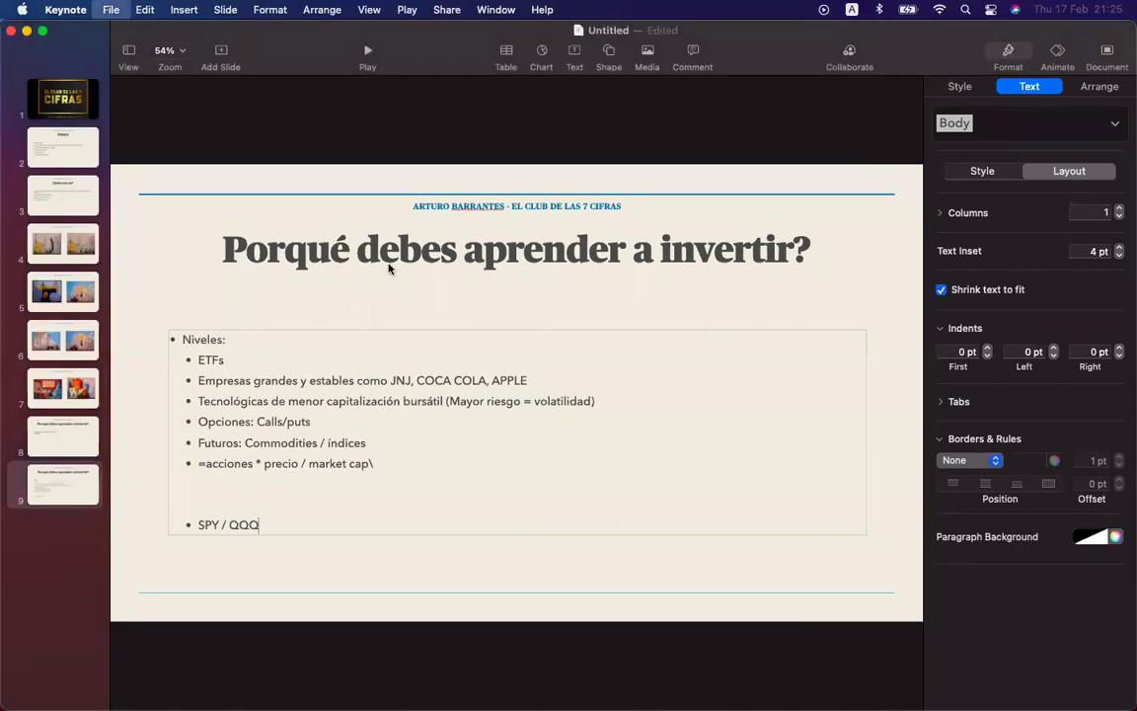
Check the open windows and return to the save dialog of the untitled Keynote presentation
{"action": "key", "text": "ctrl+Up"}
{"action": "left_click", "coordinate": [684, 671]}
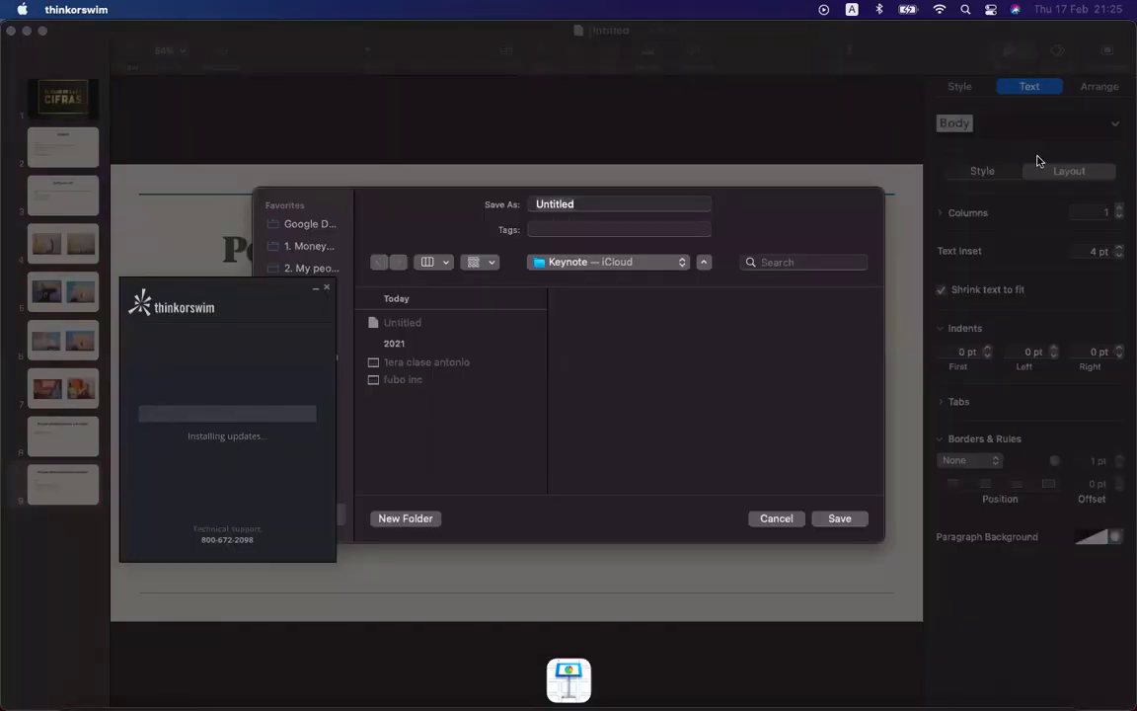
{"action": "left_click", "coordinate": [659, 292]}
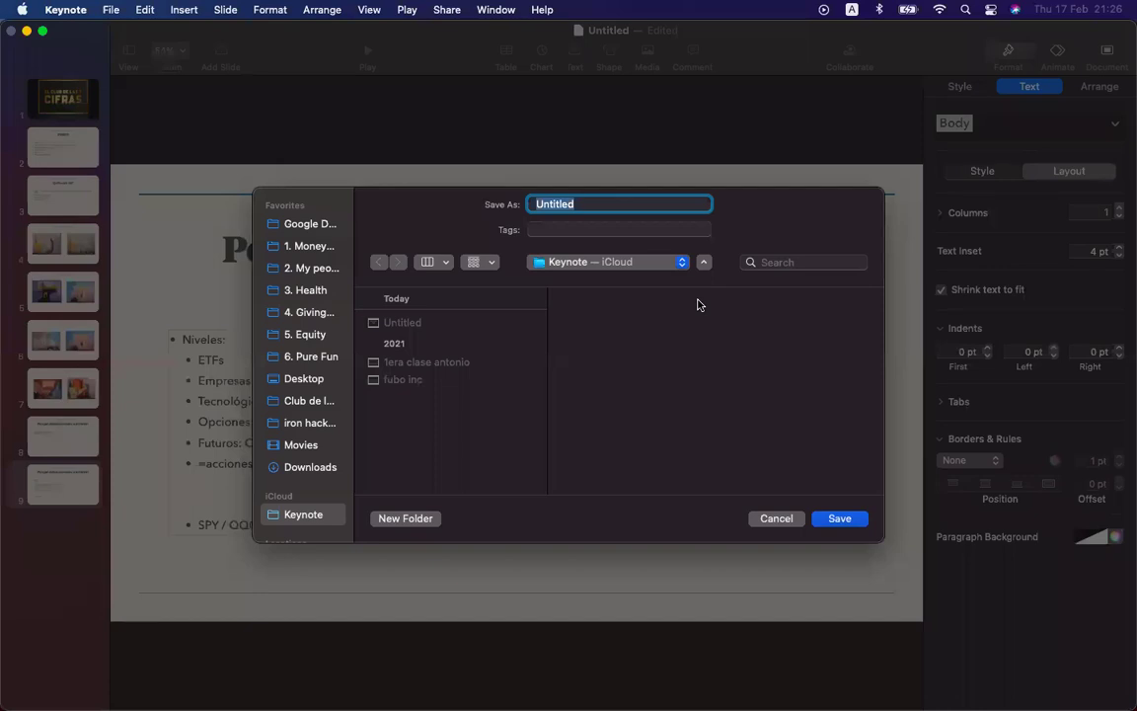
Save the presentation as "conversatorio 0 las 7 cifras" in the 1.1.7 Youtube folder
{"action": "type", "text": "conversatorio 0"}
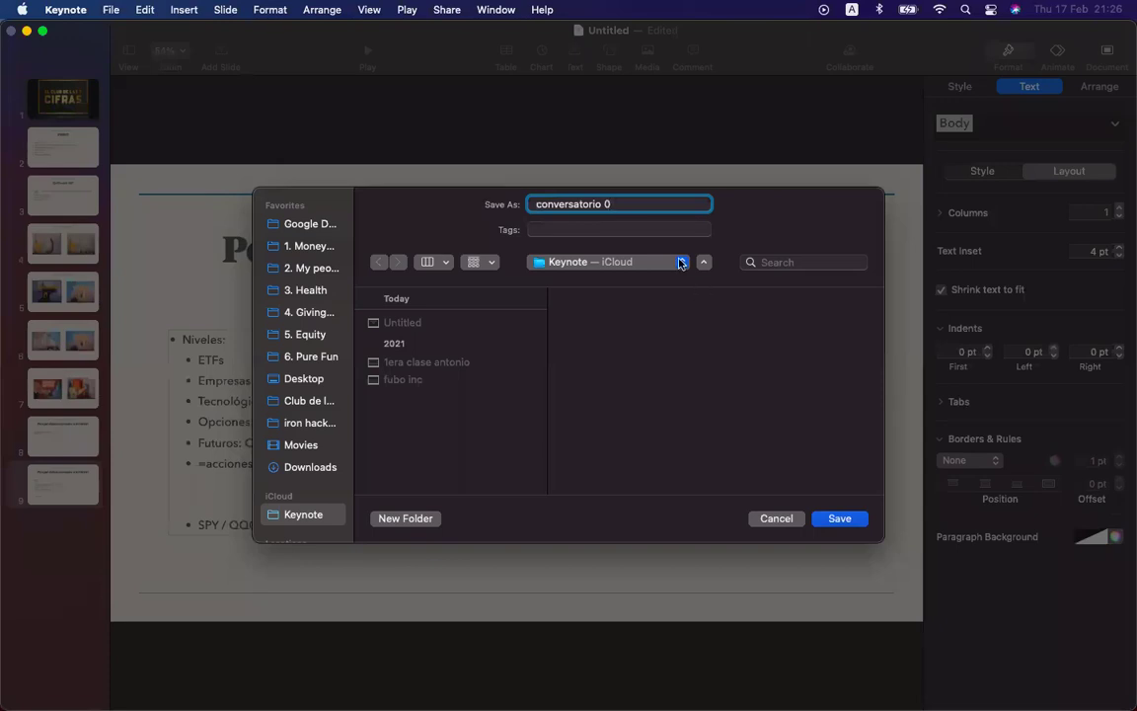
{"action": "left_click", "coordinate": [622, 262]}
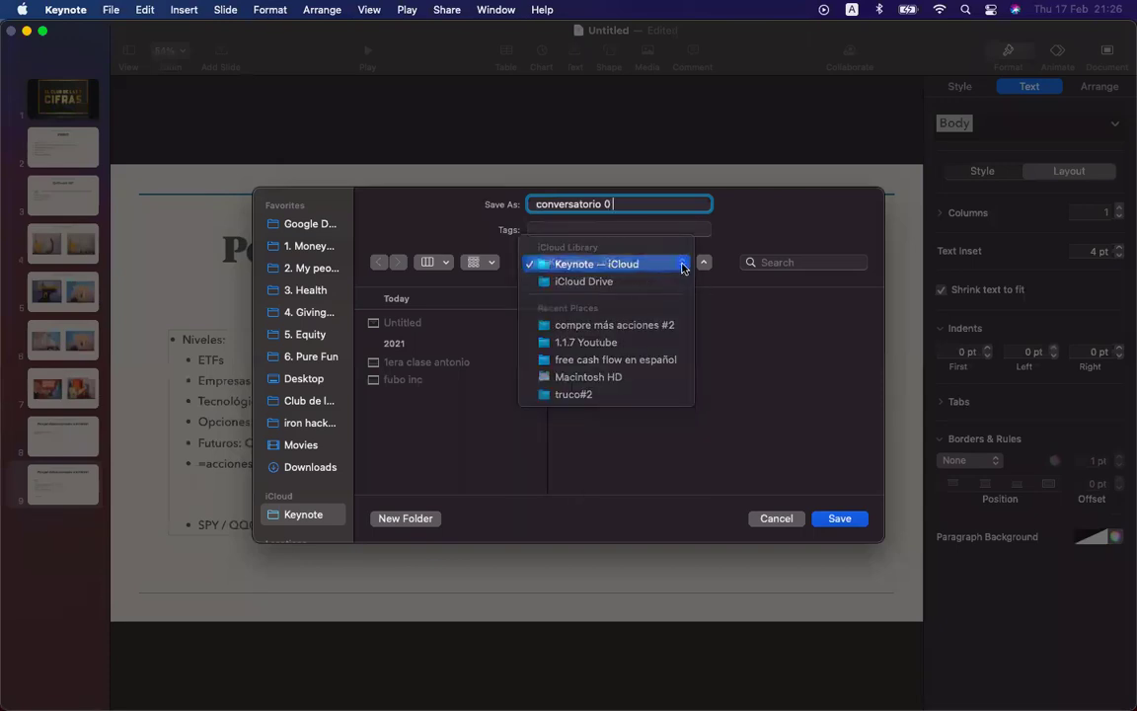
{"action": "left_click", "coordinate": [636, 344]}
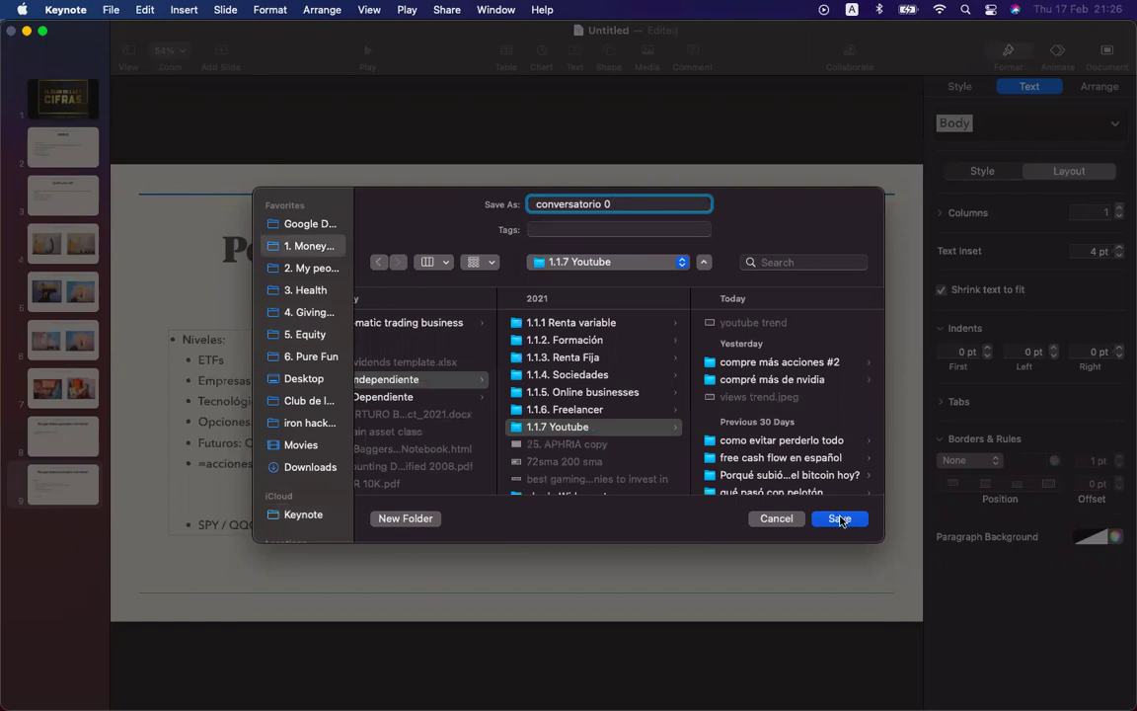
{"action": "type", "text": "7 cifras"}
{"action": "key", "text": "Left"}
{"action": "key", "text": "Left"}
{"action": "key", "text": "Left"}
{"action": "key", "text": "Left"}
{"action": "key", "text": "Left"}
{"action": "key", "text": "Left"}
{"action": "key", "text": "Left"}
{"action": "key", "text": "Left"}
{"action": "type", "text": "las"}
{"action": "left_click", "coordinate": [839, 518]}
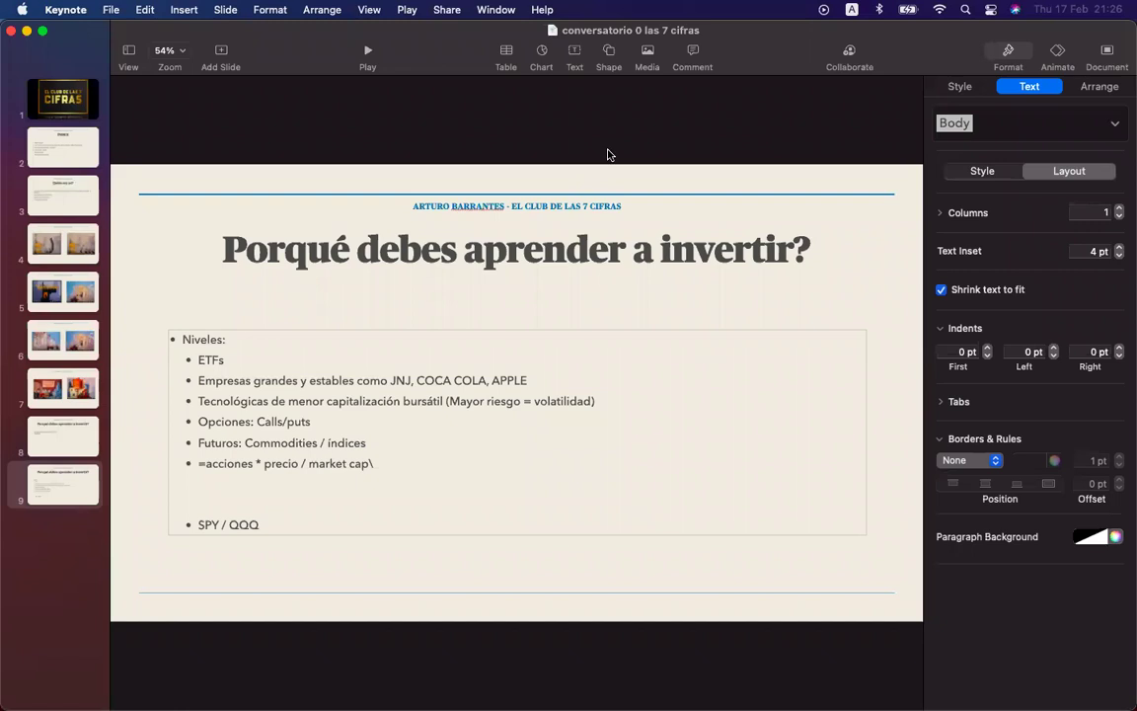
Hide Keynote and log in to thinkorswim with the account password, keeping Live Trading selected
{"action": "double_click", "coordinate": [270, 49]}
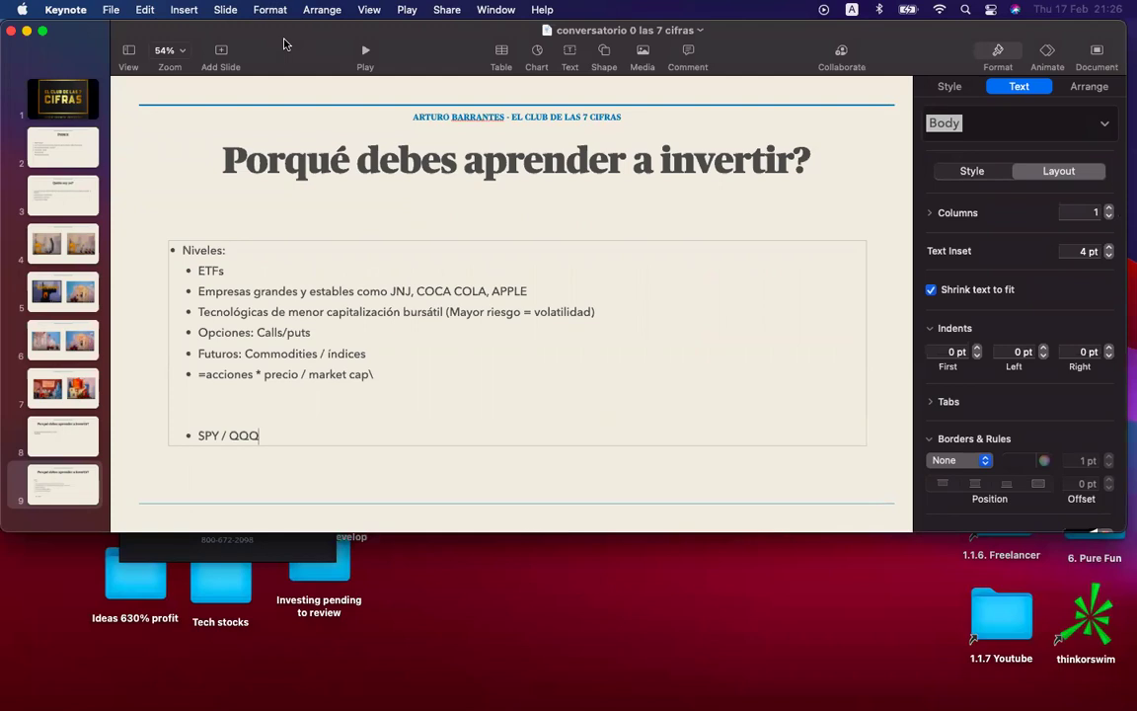
{"action": "key", "text": "super+h"}
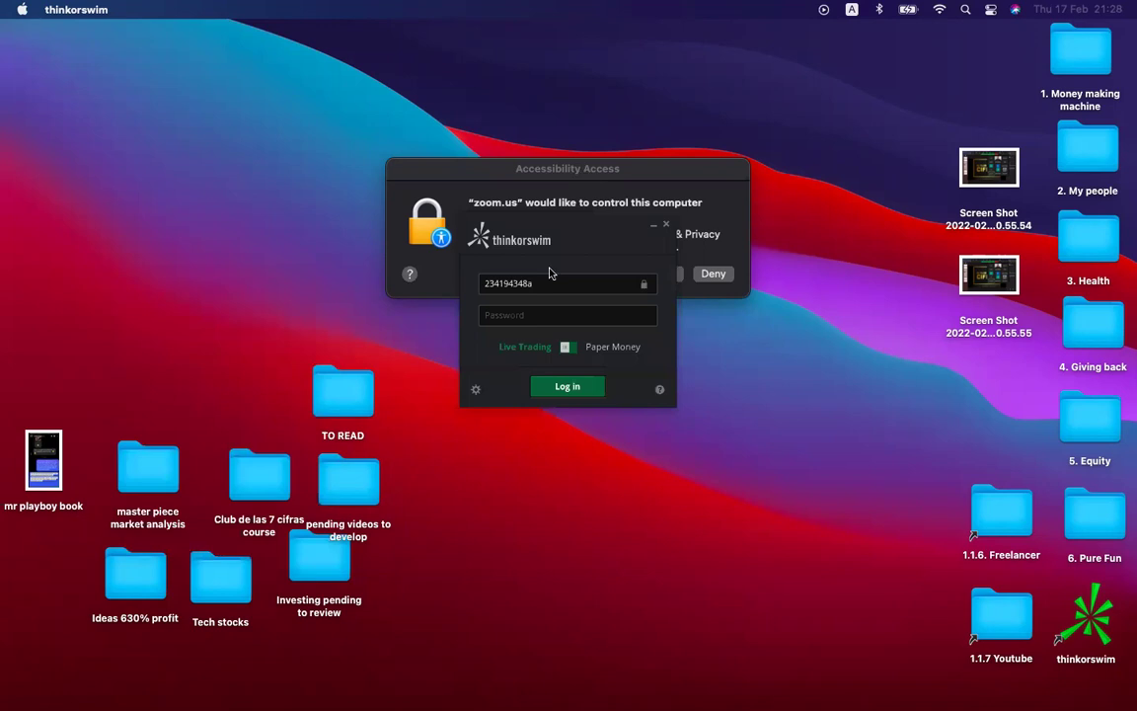
{"action": "left_click", "coordinate": [517, 315]}
{"action": "type", "text": "•••••••••••••••"}
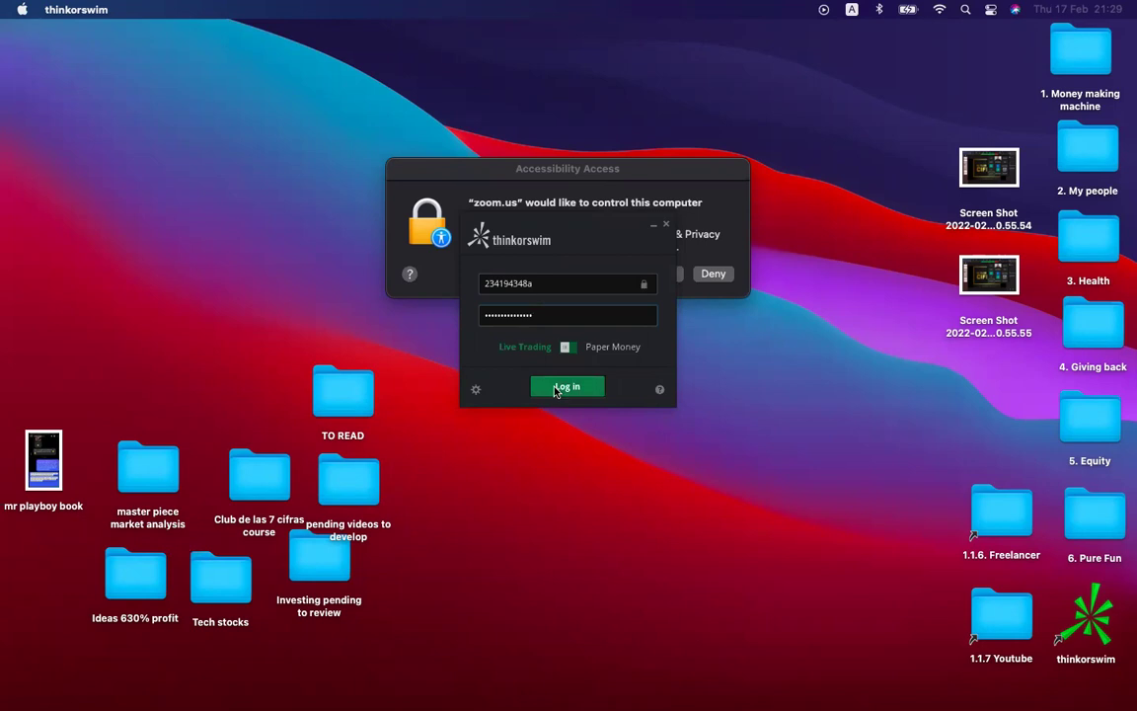
{"action": "left_click", "coordinate": [555, 387]}
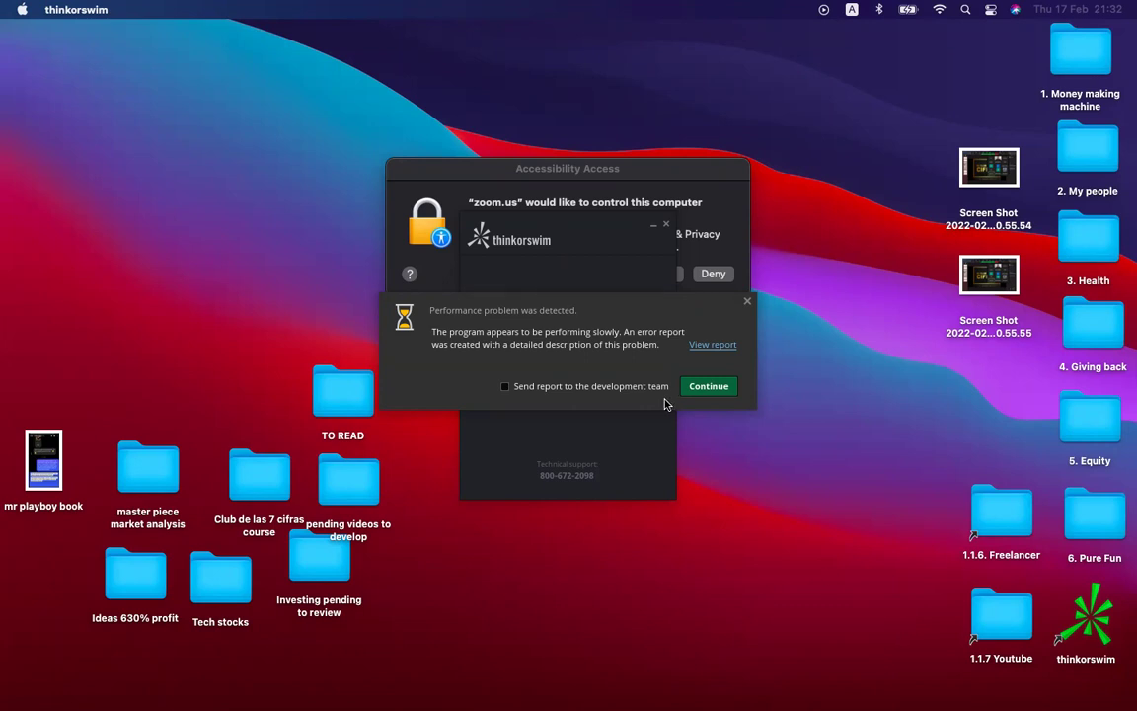
Continue past the performance problem notice and move the Accessibility Access dialog off the XPEV chart
{"action": "left_click", "coordinate": [709, 388]}
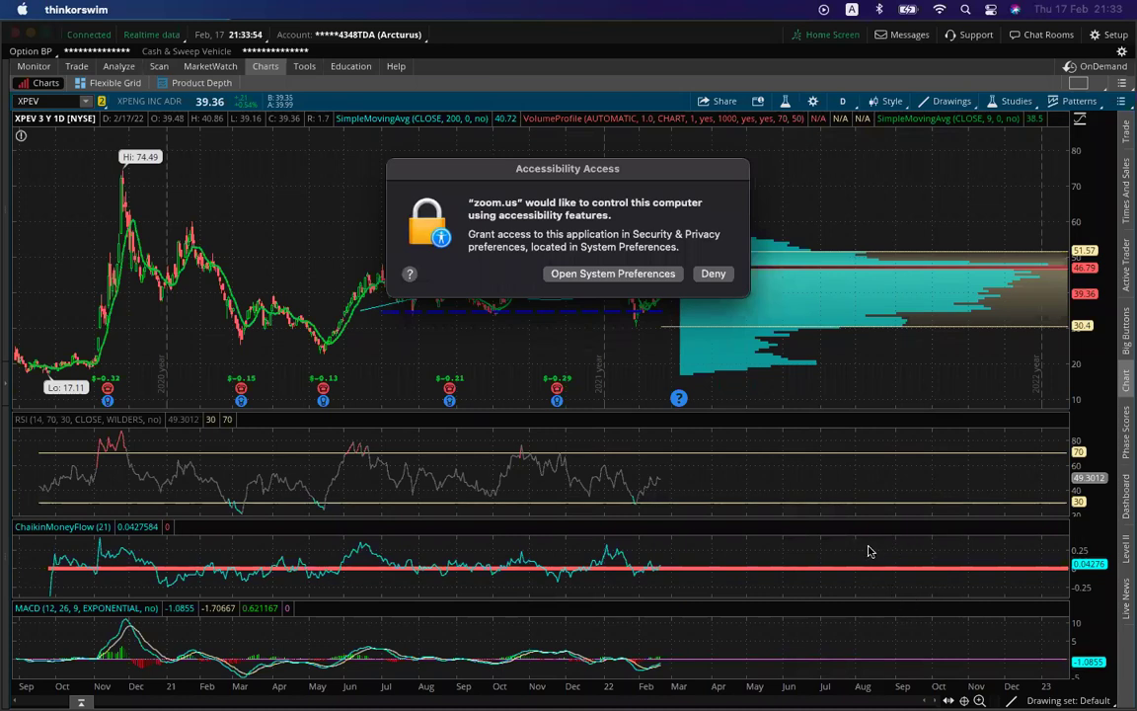
{"action": "left_click_drag", "start_coordinate": [568, 168], "coordinate": [839, 698]}
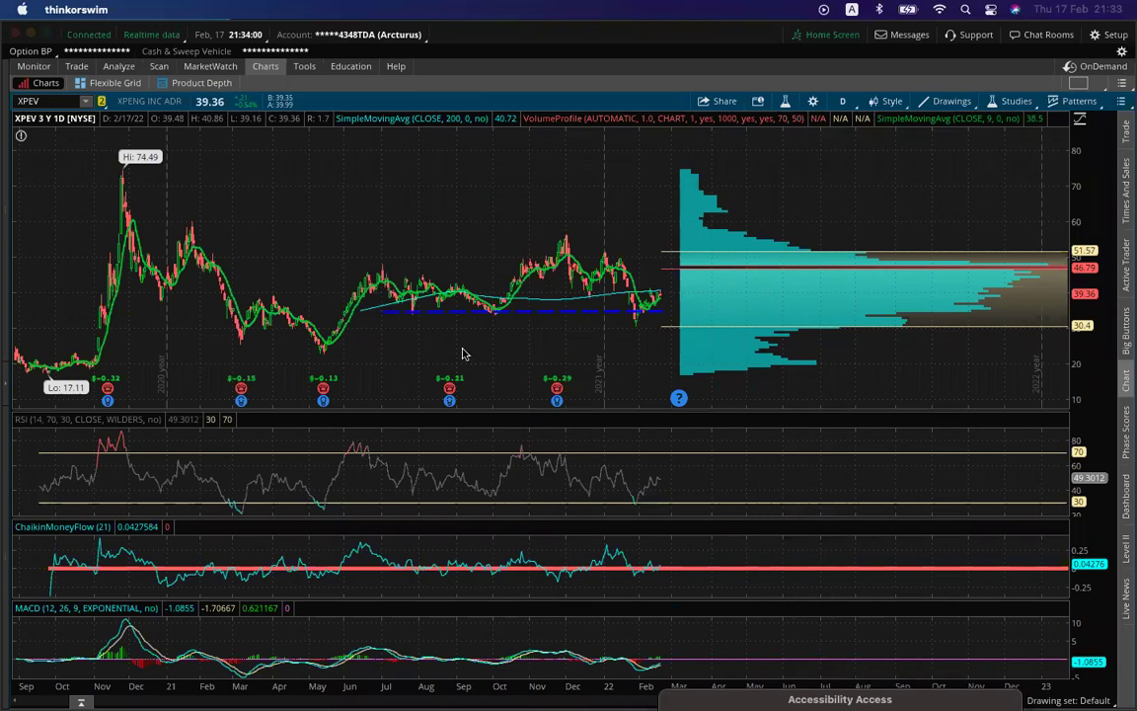
{"action": "left_click", "coordinate": [56, 106]}
{"action": "type", "text": "SPY"}
{"action": "key", "text": "BackSpace"}
{"action": "key", "text": "BackSpace"}
{"action": "key", "text": "BackSpace"}
{"action": "type", "text": "ES"}
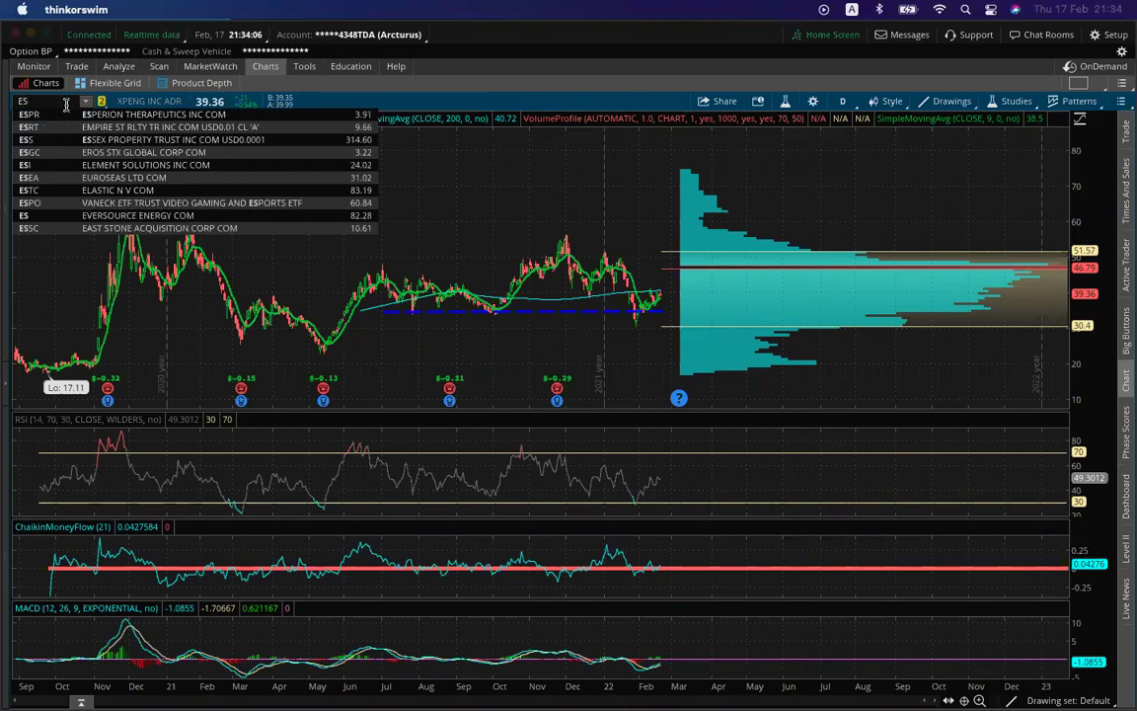
{"action": "type", "text": " MINI"}
{"action": "key", "text": "BackSpace"}
{"action": "key", "text": "BackSpace"}
{"action": "key", "text": "BackSpace"}
{"action": "key", "text": "BackSpace"}
{"action": "key", "text": "BackSpace"}
{"action": "key", "text": "BackSpace"}
{"action": "key", "text": "BackSpace"}
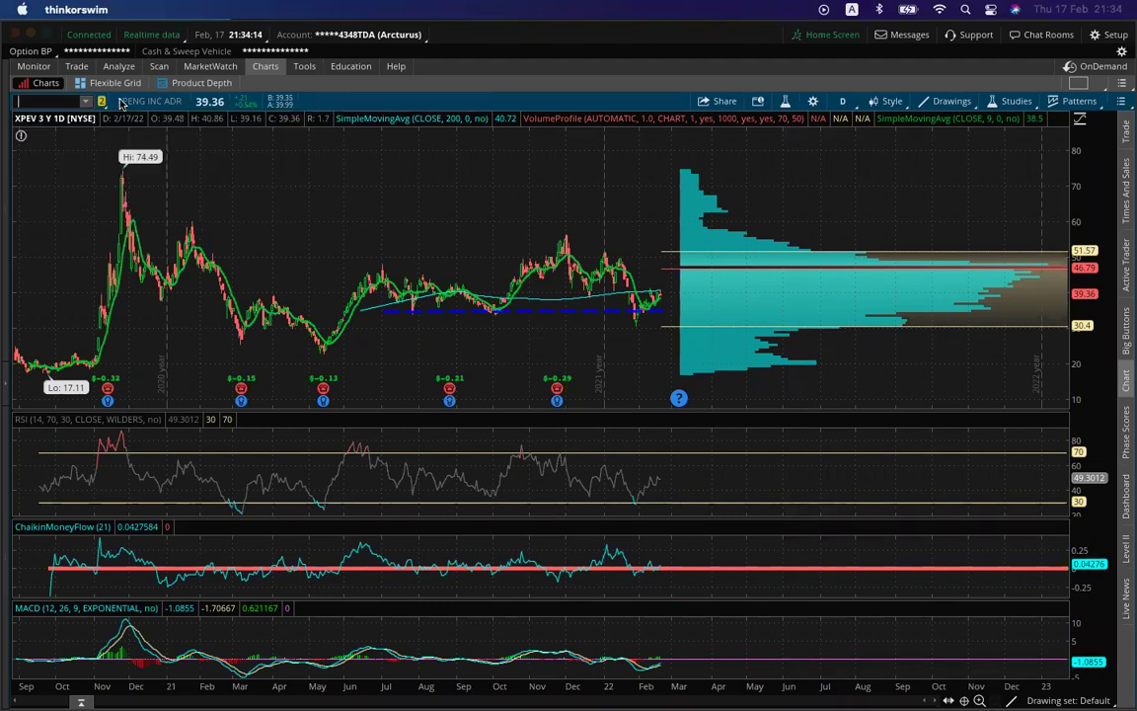
Look up the symbol SPY and load the chart of the suggested SPYR INC COM
{"action": "type", "text": "SPY"}
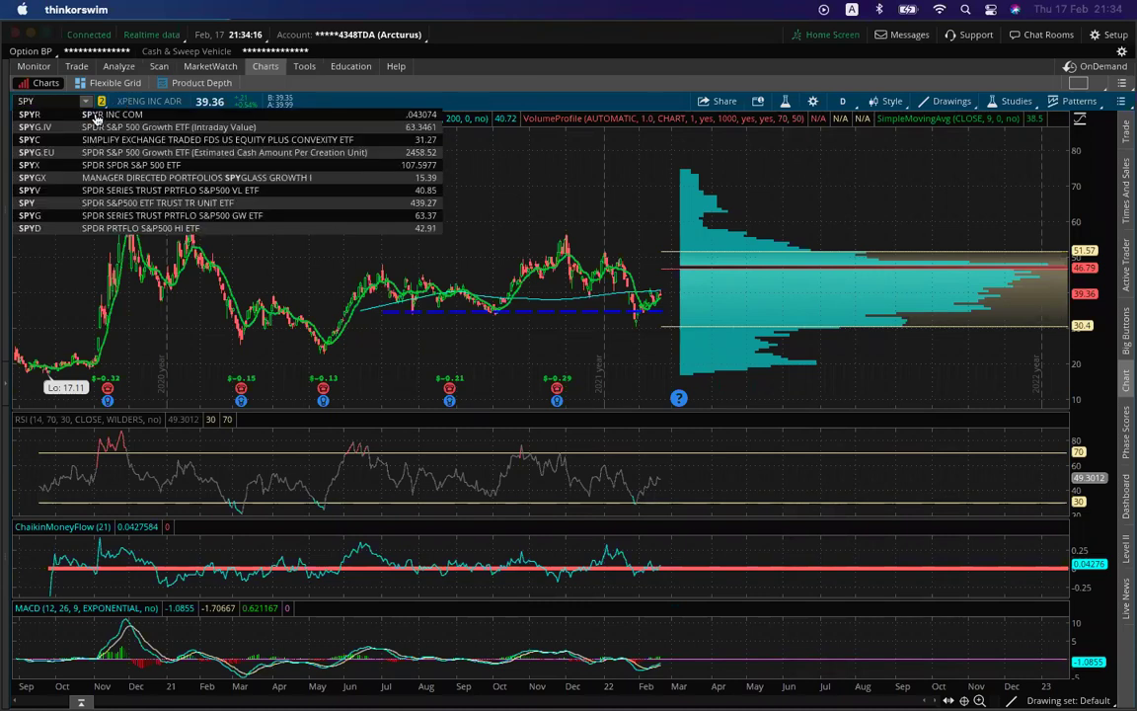
{"action": "left_click", "coordinate": [97, 116]}
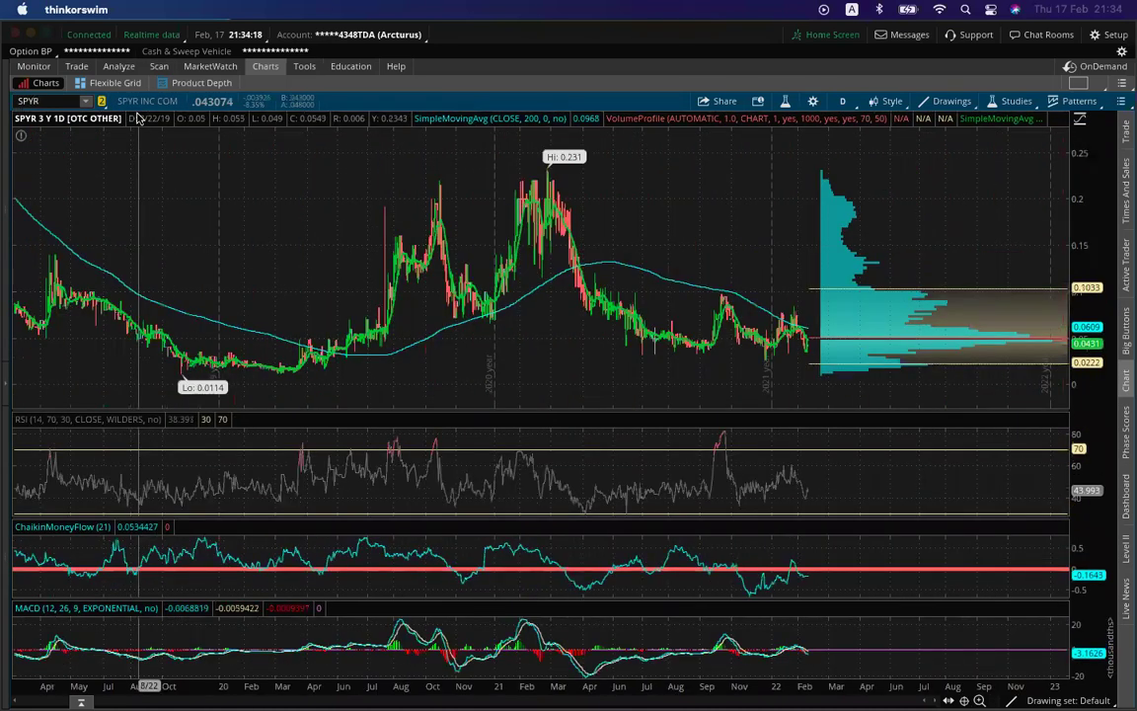